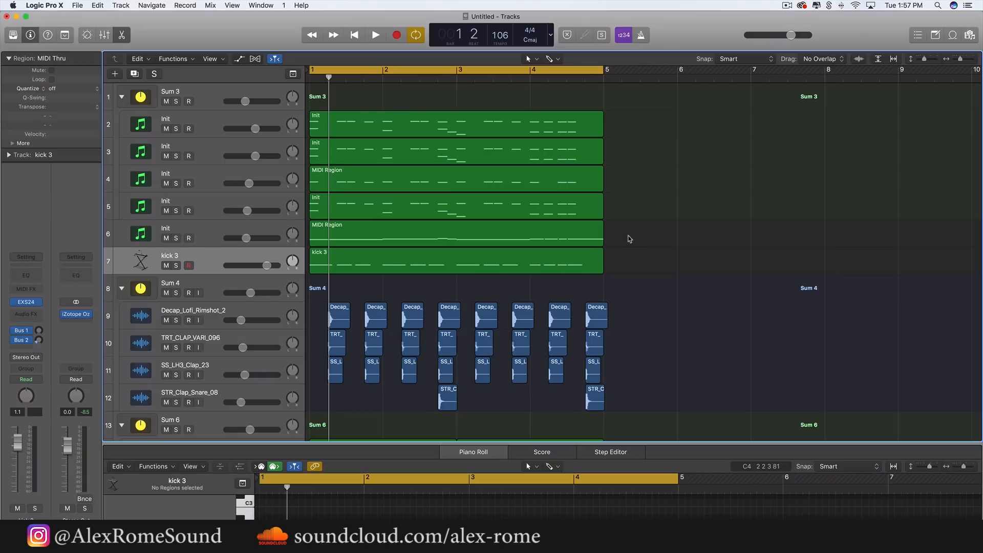
Step: Look through all the tracks of the arrangement and play back the full loop
{"action": "scroll", "coordinate": [673, 253], "scroll_direction": "down", "scroll_amount": 10}
{"action": "scroll", "coordinate": [673, 253], "scroll_direction": "up", "scroll_amount": 10}
{"action": "scroll", "coordinate": [673, 253], "scroll_direction": "down", "scroll_amount": 7}
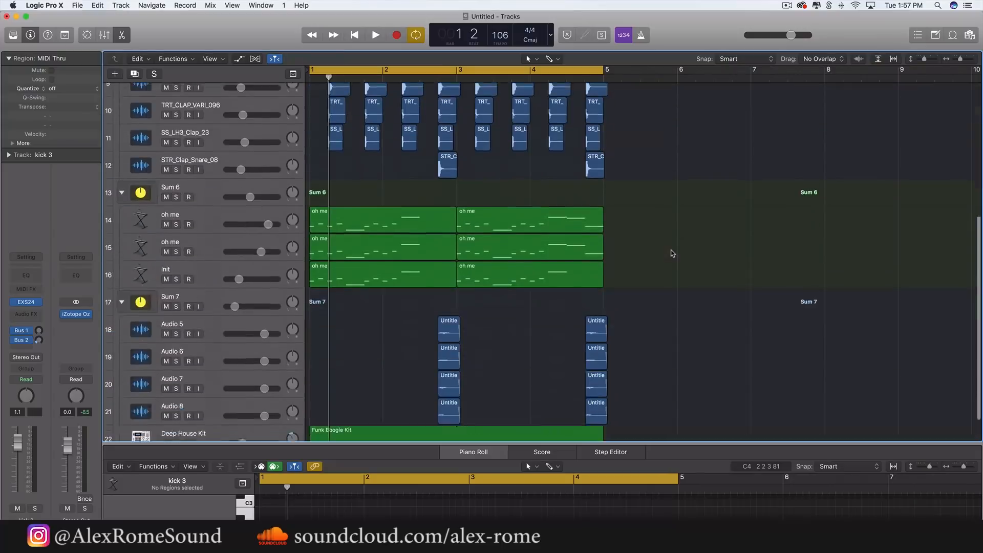
{"action": "scroll", "coordinate": [673, 253], "scroll_direction": "down", "scroll_amount": 3}
{"action": "scroll", "coordinate": [673, 253], "scroll_direction": "up", "scroll_amount": 9}
{"action": "scroll", "coordinate": [672, 253], "scroll_direction": "up", "scroll_amount": 1}
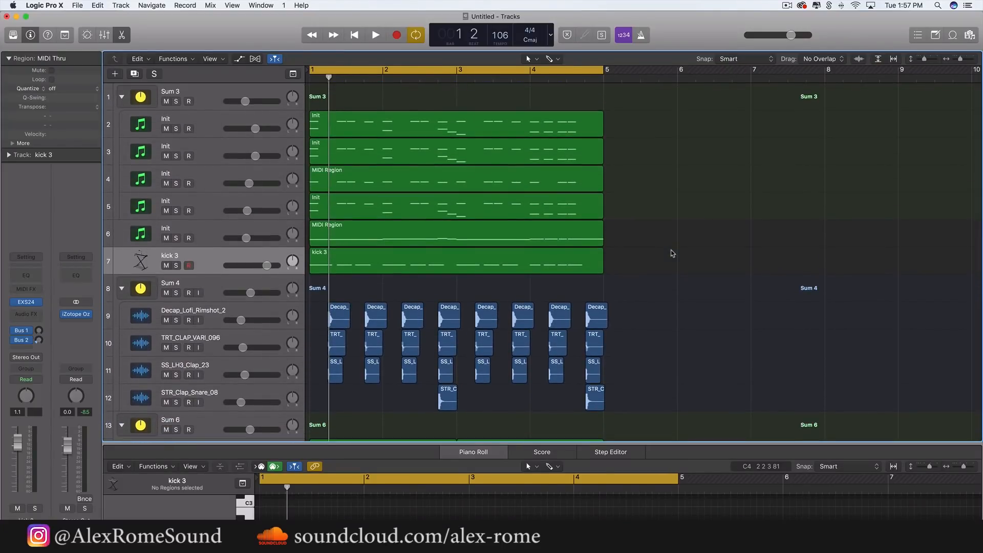
{"action": "scroll", "coordinate": [672, 253], "scroll_direction": "down", "scroll_amount": 10}
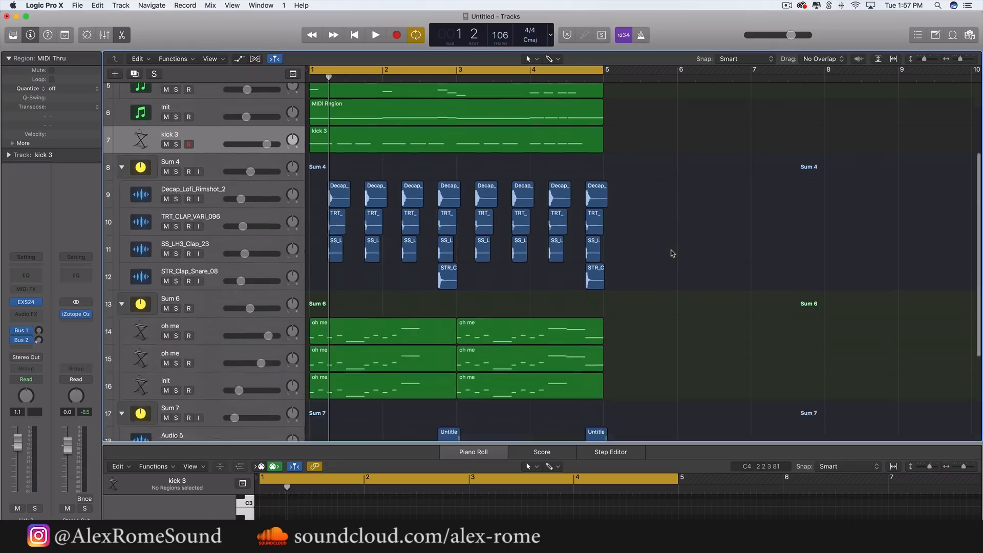
{"action": "key", "text": "space"}
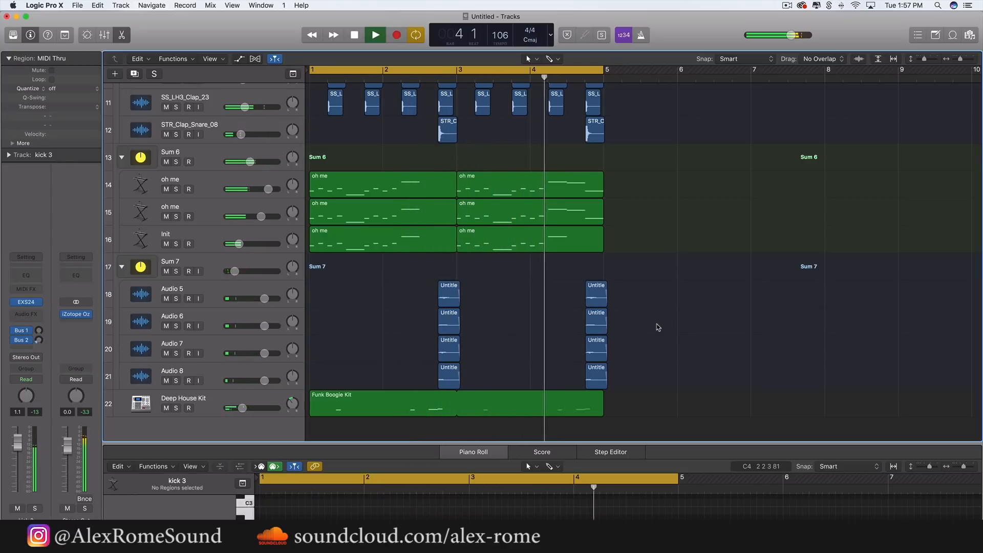
{"action": "key", "text": "space"}
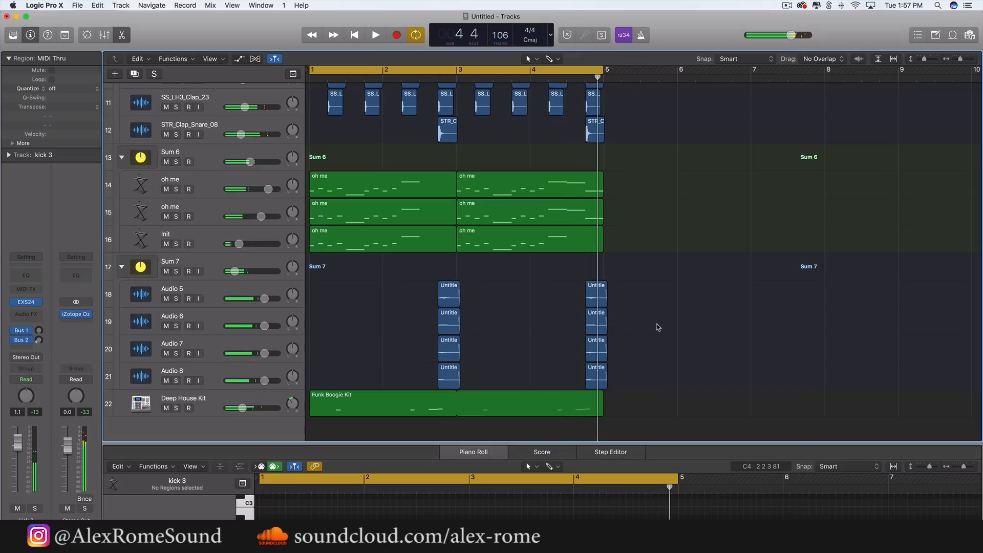
Step: Highlight the regions from Sum 3 down to kick 3, then those of the Sum 4 clap and rimshot tracks
{"action": "scroll", "coordinate": [613, 304], "scroll_direction": "up", "scroll_amount": 10}
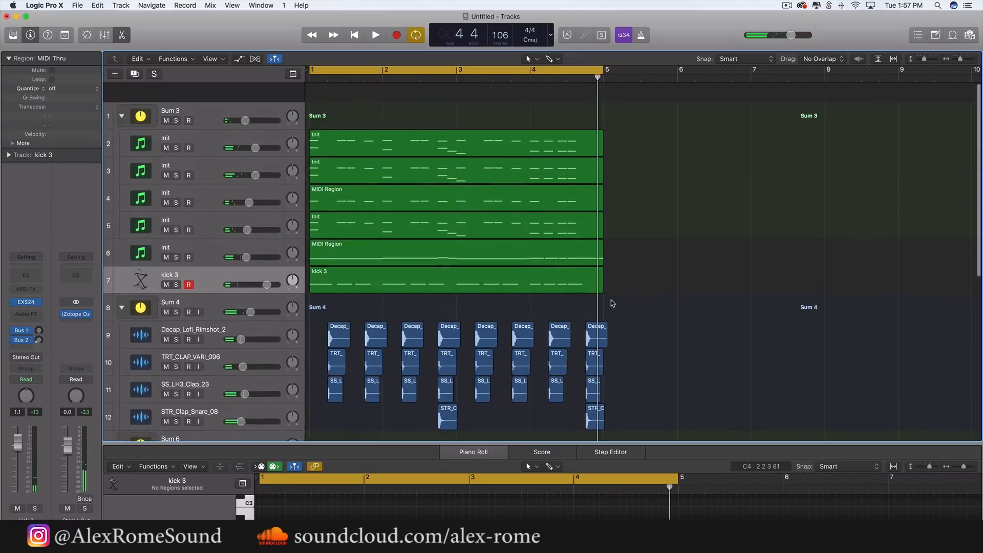
{"action": "scroll", "coordinate": [669, 283], "scroll_direction": "down", "scroll_amount": 6}
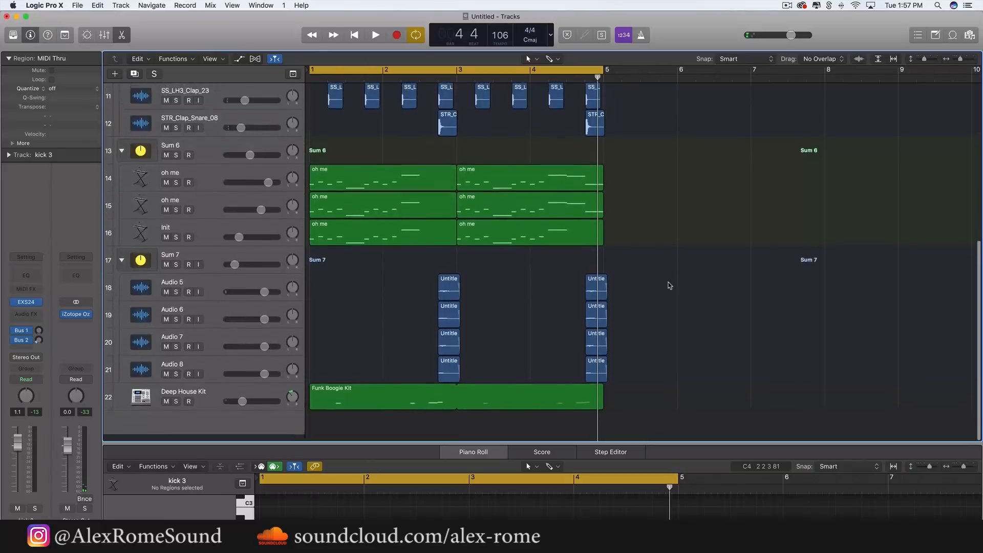
{"action": "scroll", "coordinate": [671, 283], "scroll_direction": "up", "scroll_amount": 6}
{"action": "left_click_drag", "start_coordinate": [685, 276], "coordinate": [543, 126]}
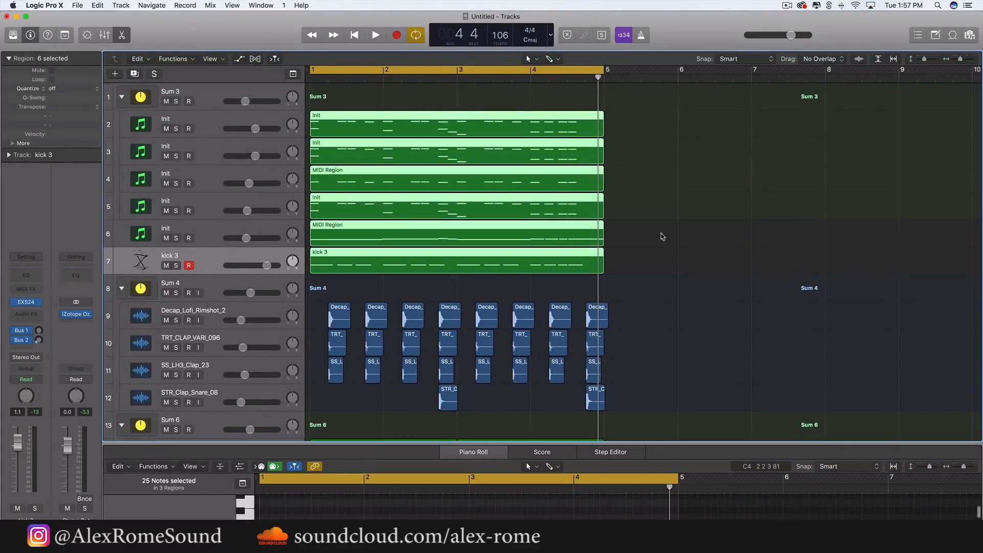
{"action": "left_click", "coordinate": [671, 245]}
{"action": "left_click_drag", "start_coordinate": [680, 258], "coordinate": [328, 96]}
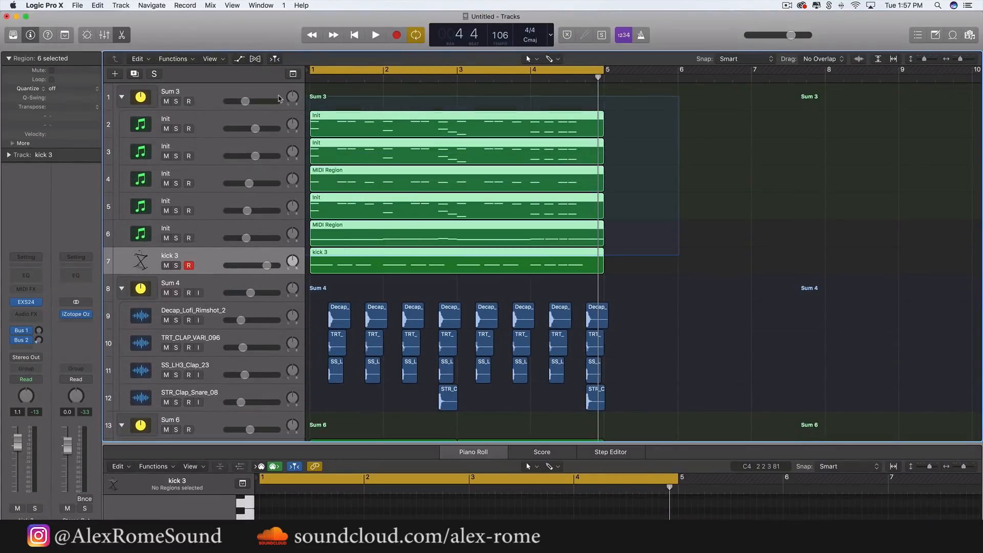
{"action": "left_click", "coordinate": [646, 218]}
{"action": "left_click", "coordinate": [537, 242]}
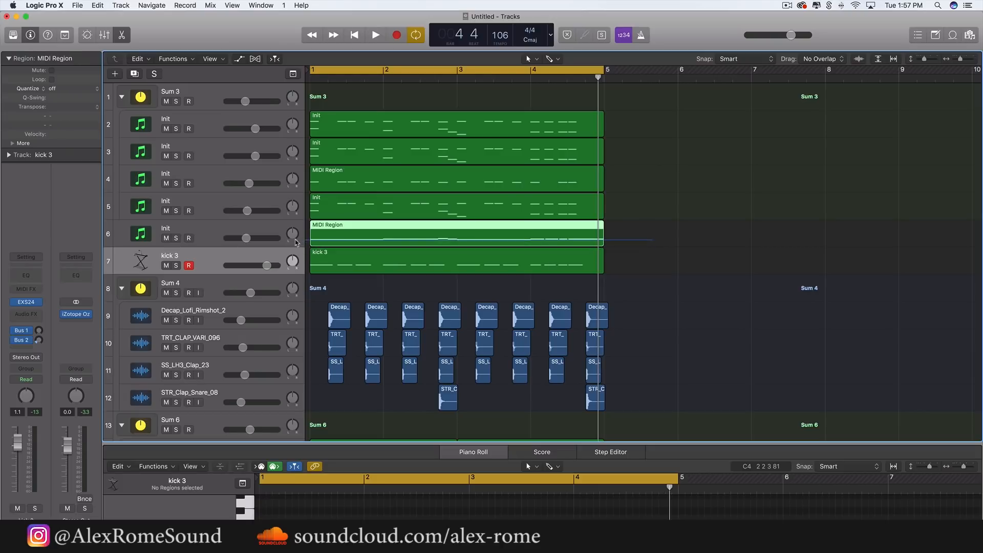
{"action": "scroll", "coordinate": [564, 246], "scroll_direction": "down", "scroll_amount": 4}
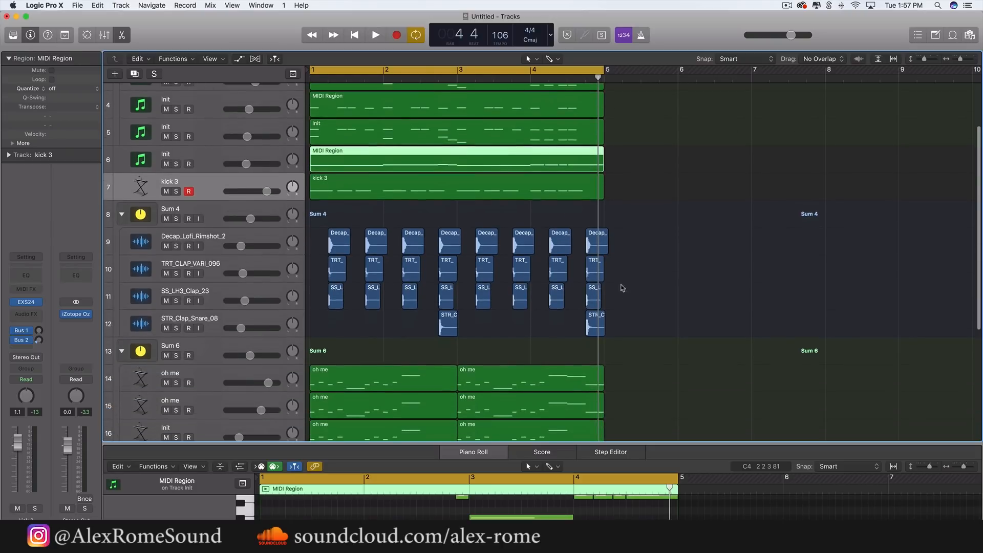
{"action": "left_click_drag", "start_coordinate": [650, 332], "coordinate": [313, 176]}
{"action": "scroll", "coordinate": [358, 205], "scroll_direction": "down", "scroll_amount": 10}
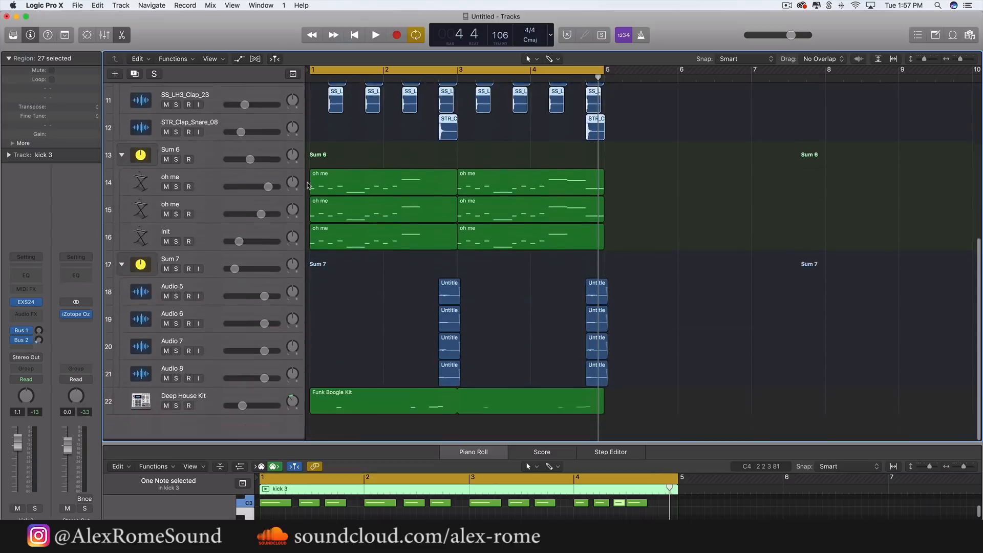
Step: Set the cycle range to start just before bar 3 and end just after bar 5, and audition Sum 7 in solo
{"action": "left_click_drag", "start_coordinate": [431, 68], "coordinate": [622, 68]}
{"action": "left_click", "coordinate": [176, 271]}
{"action": "key", "text": "space"}
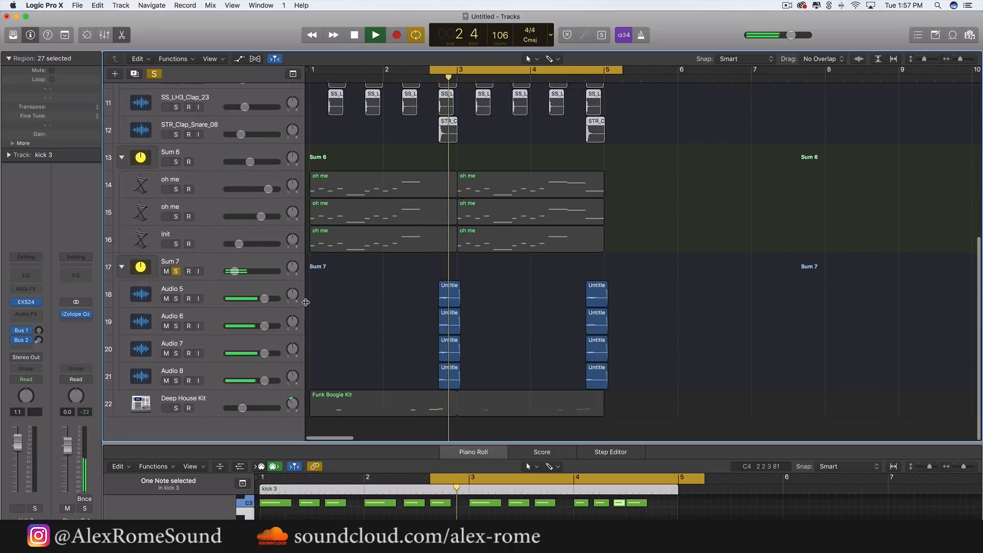
{"action": "left_click", "coordinate": [177, 272]}
Step: Highlight the Funk Boogie Kit region and set the cycle range to bars 1 through 5
{"action": "left_click_drag", "start_coordinate": [371, 366], "coordinate": [417, 413]}
{"action": "left_click_drag", "start_coordinate": [683, 408], "coordinate": [436, 409]}
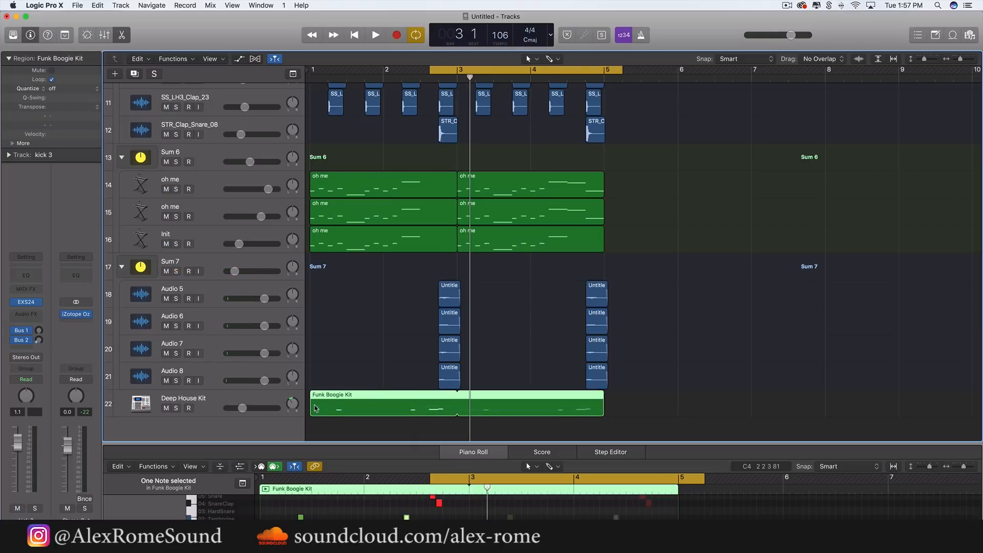
{"action": "scroll", "coordinate": [574, 256], "scroll_direction": "up", "scroll_amount": 10}
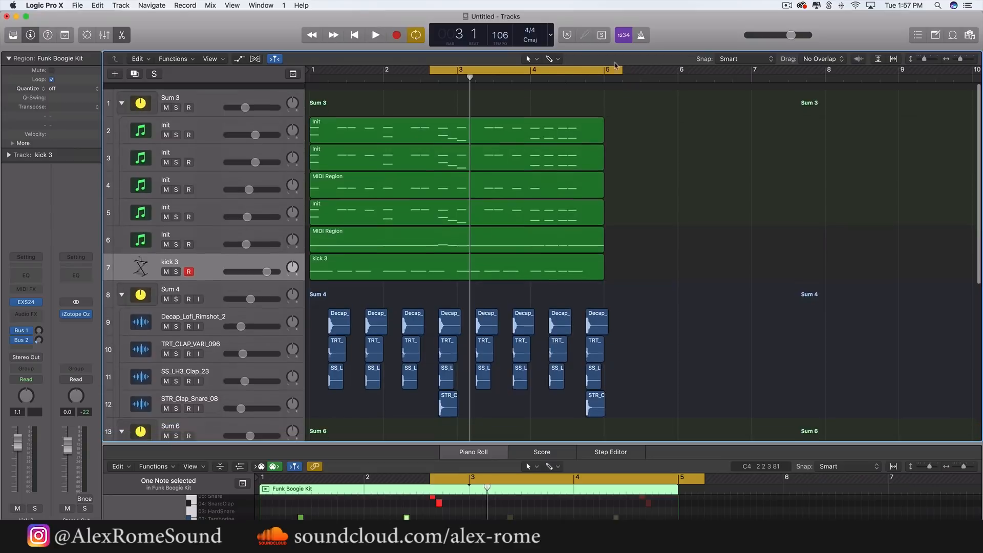
{"action": "left_click_drag", "start_coordinate": [598, 68], "coordinate": [311, 69]}
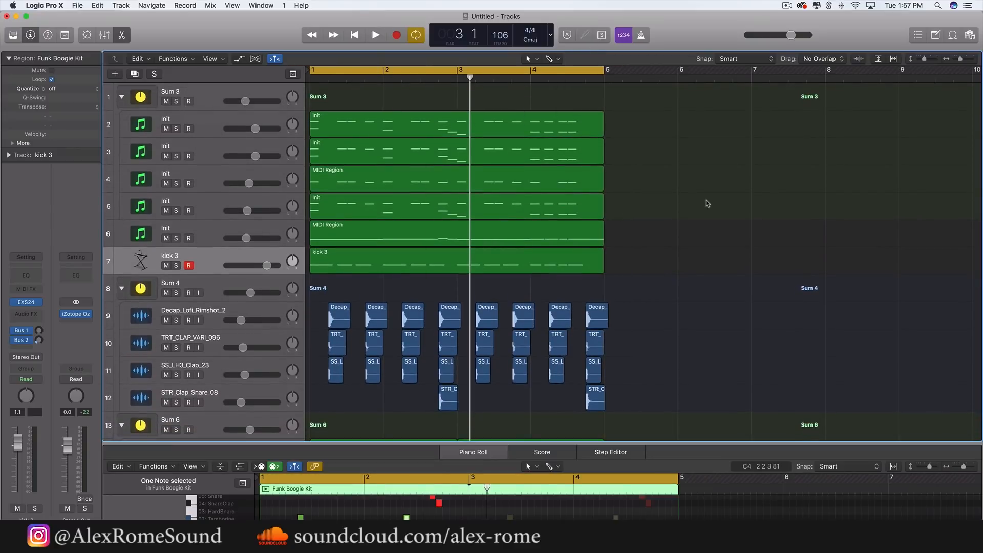
{"action": "left_click", "coordinate": [773, 244]}
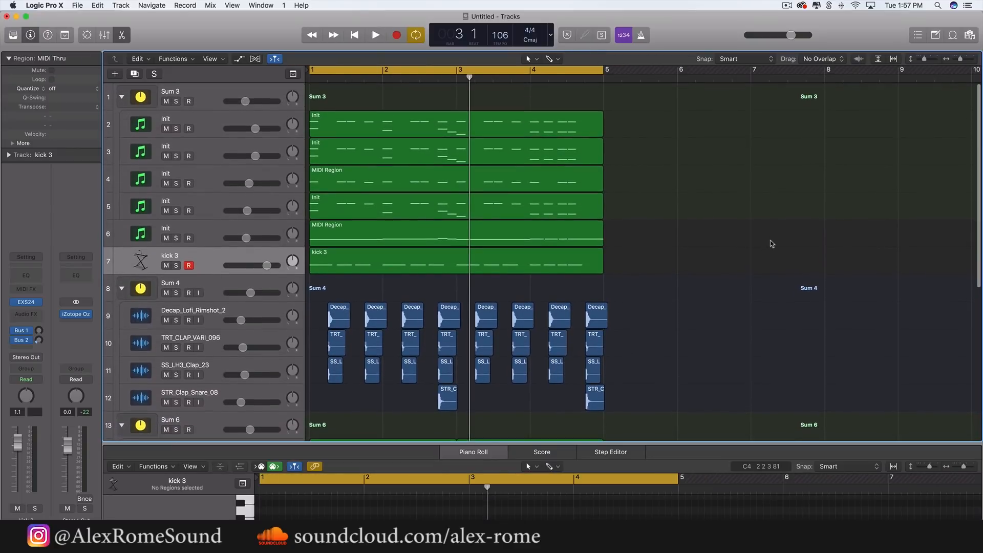
Step: Highlight the Sum 6, Sum 7 and Deep House Kit regions, and audition the Sum 6 stack in solo
{"action": "scroll", "coordinate": [772, 244], "scroll_direction": "down", "scroll_amount": 10}
{"action": "left_click_drag", "start_coordinate": [662, 249], "coordinate": [300, 176]}
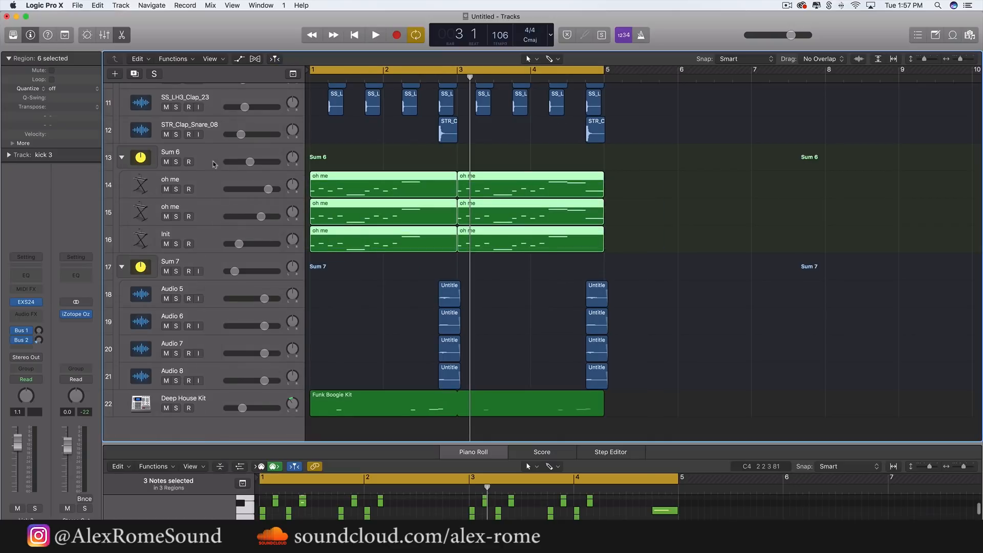
{"action": "left_click", "coordinate": [213, 161]}
{"action": "left_click_drag", "start_coordinate": [391, 287], "coordinate": [607, 413]}
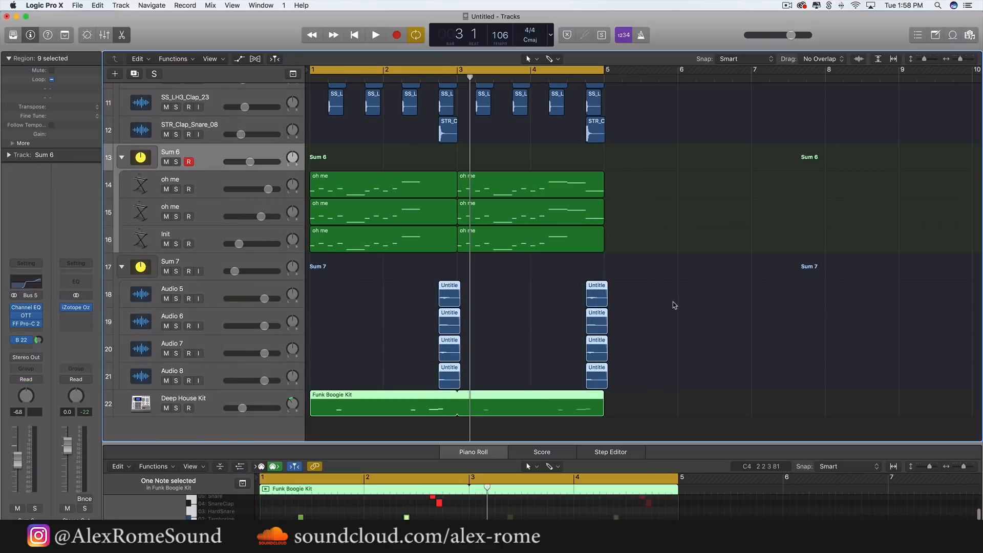
{"action": "left_click", "coordinate": [176, 162]}
{"action": "key", "text": "space"}
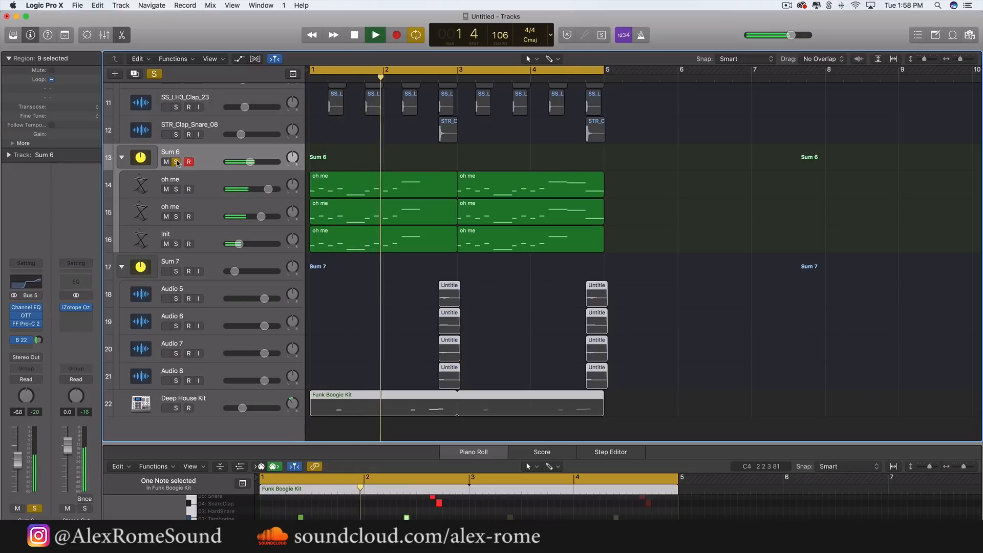
{"action": "key", "text": "space"}
{"action": "left_click", "coordinate": [177, 162]}
Step: Review the arrangement again and highlight the MIDI regions of the Sum 3 stack
{"action": "scroll", "coordinate": [582, 217], "scroll_direction": "up", "scroll_amount": 10}
{"action": "scroll", "coordinate": [650, 291], "scroll_direction": "down", "scroll_amount": 10}
{"action": "scroll", "coordinate": [650, 291], "scroll_direction": "up", "scroll_amount": 10}
{"action": "left_click_drag", "start_coordinate": [673, 282], "coordinate": [445, 138]}
{"action": "left_click", "coordinate": [727, 175]}
{"action": "left_click_drag", "start_coordinate": [695, 195], "coordinate": [287, 97]}
{"action": "left_click", "coordinate": [362, 95]}
{"action": "scroll", "coordinate": [243, 91], "scroll_direction": "up", "scroll_amount": 2}
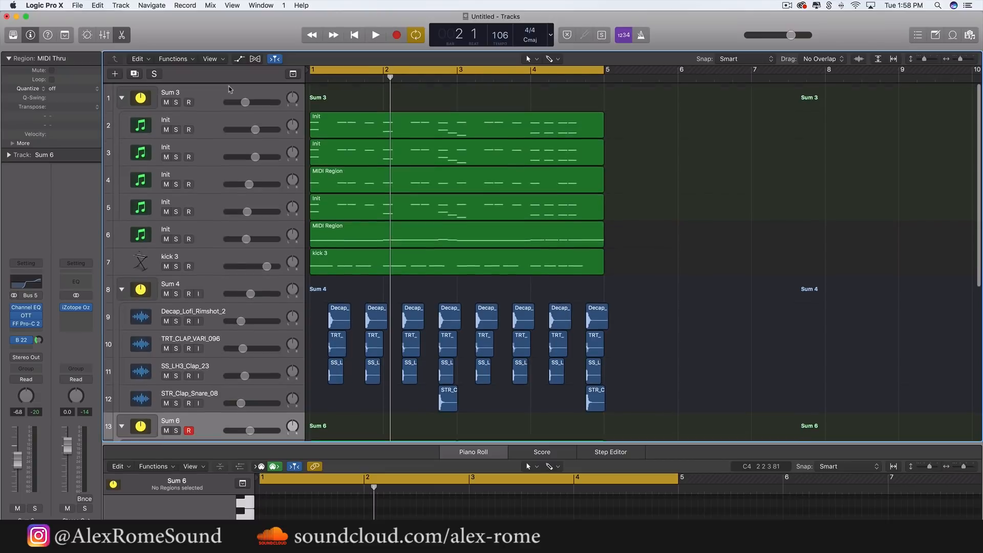
Step: Solo only the first Init track in the Sum 3 stack and play back its region
{"action": "left_click", "coordinate": [215, 91]}
{"action": "left_click", "coordinate": [174, 103]}
{"action": "left_click", "coordinate": [175, 128]}
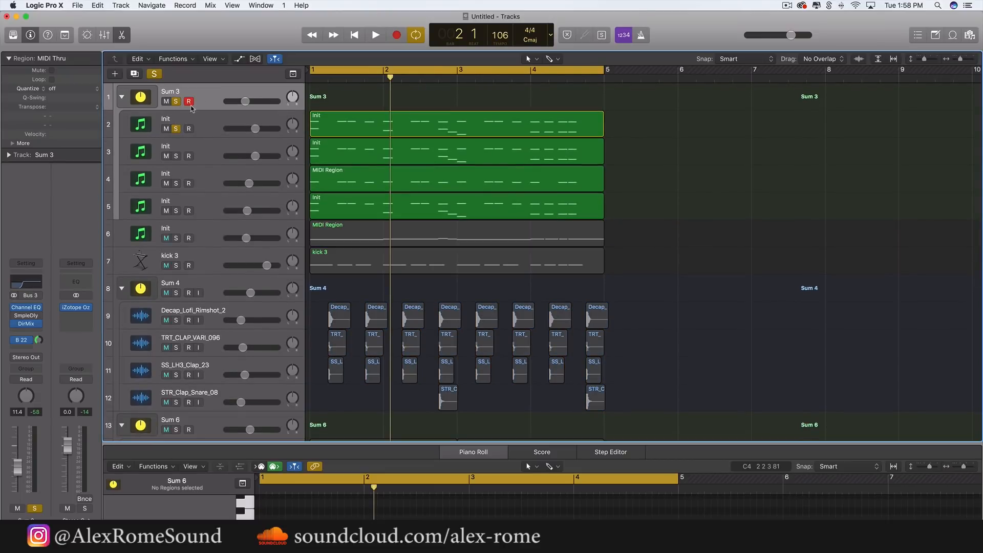
{"action": "left_click", "coordinate": [175, 101]}
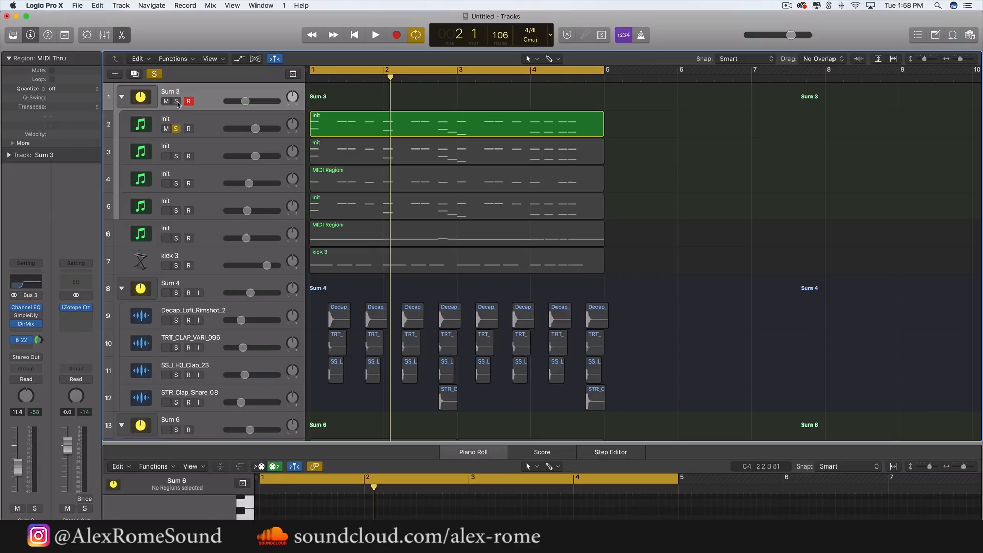
{"action": "left_click", "coordinate": [486, 132]}
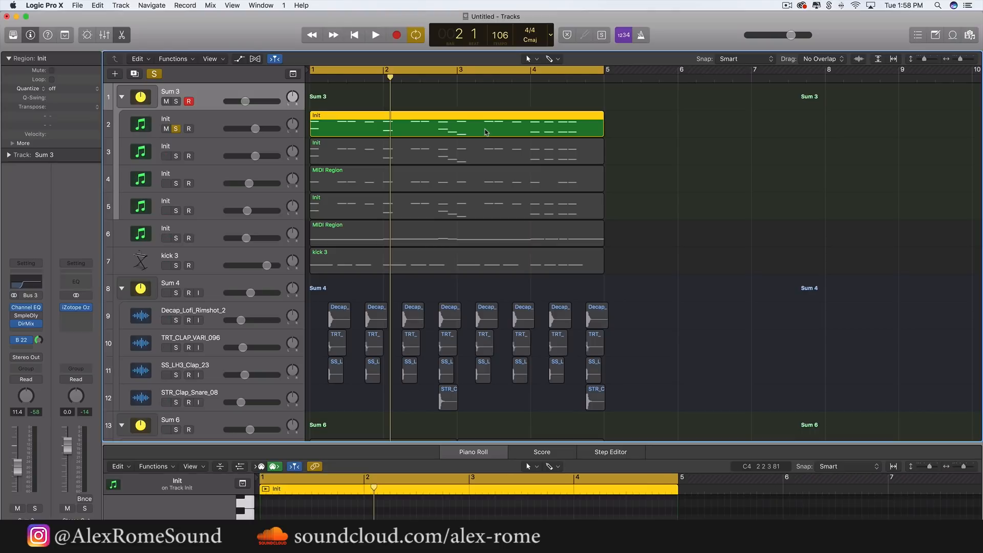
{"action": "left_click", "coordinate": [216, 130]}
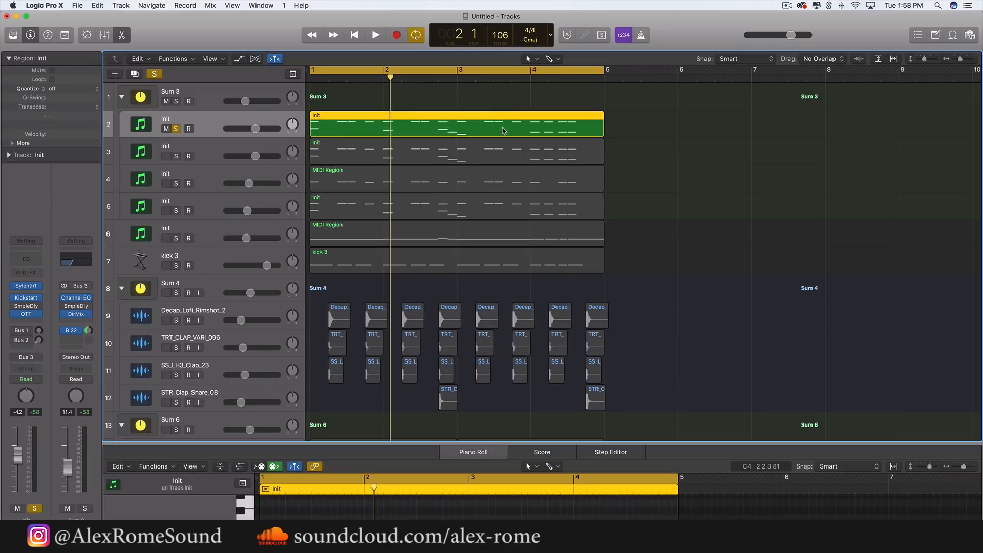
{"action": "key", "text": "space"}
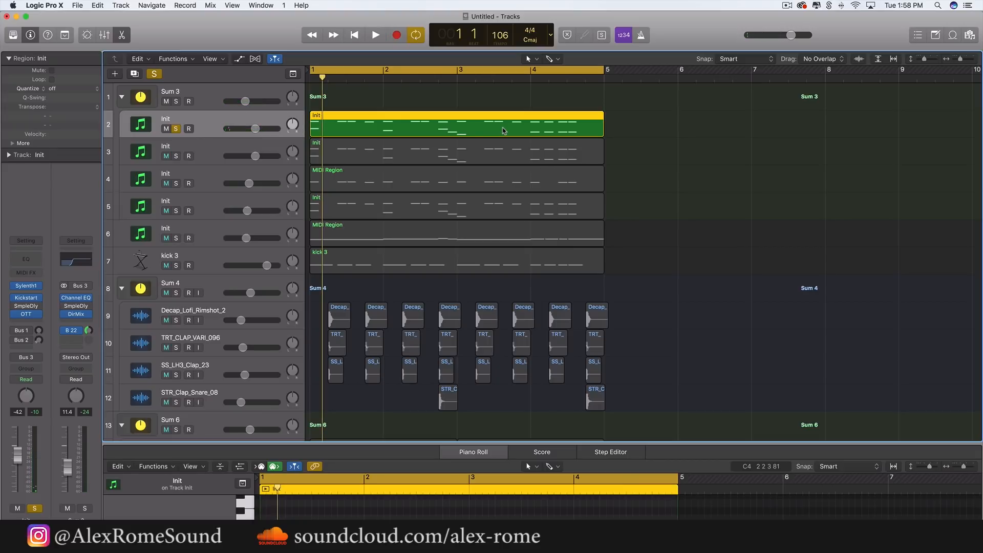
Step: Inspect the Sylenth1 instrument on the first Init track during solo playback and close its window
{"action": "left_click", "coordinate": [493, 154]}
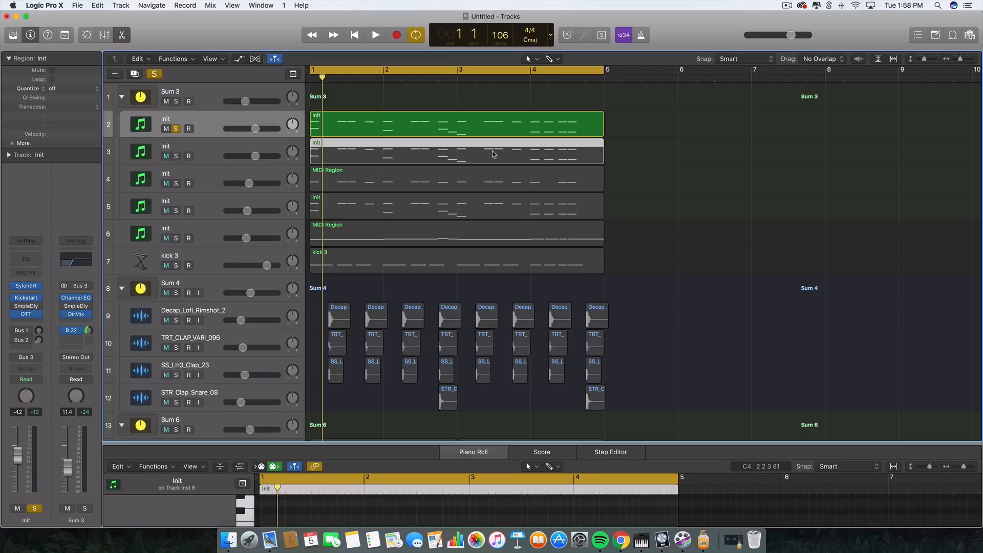
{"action": "left_click", "coordinate": [209, 129]}
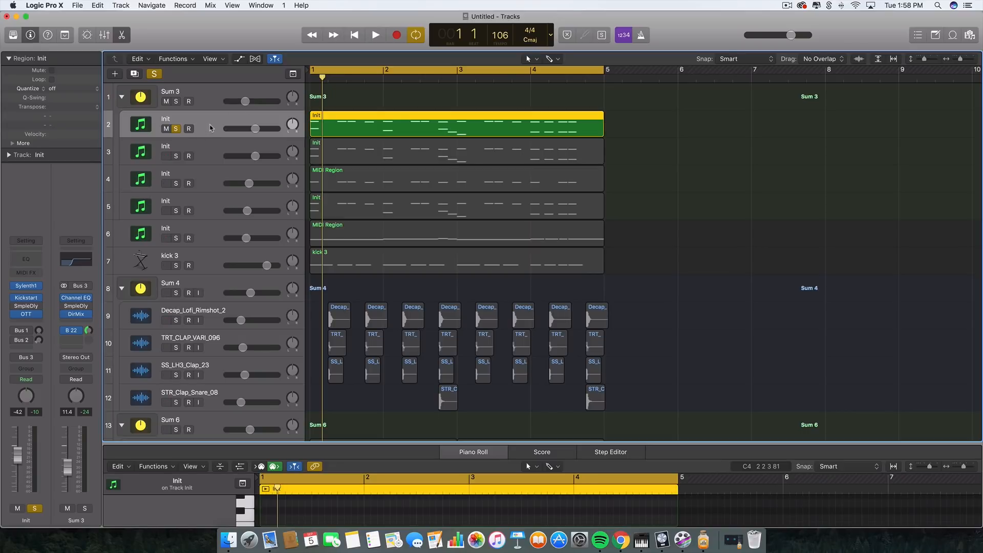
{"action": "key", "text": "space"}
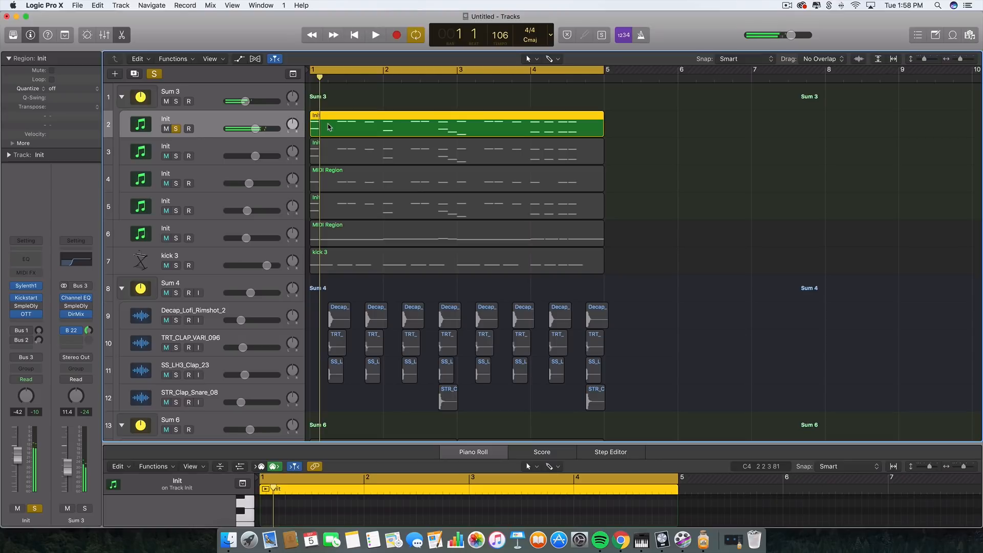
{"action": "left_click", "coordinate": [25, 285]}
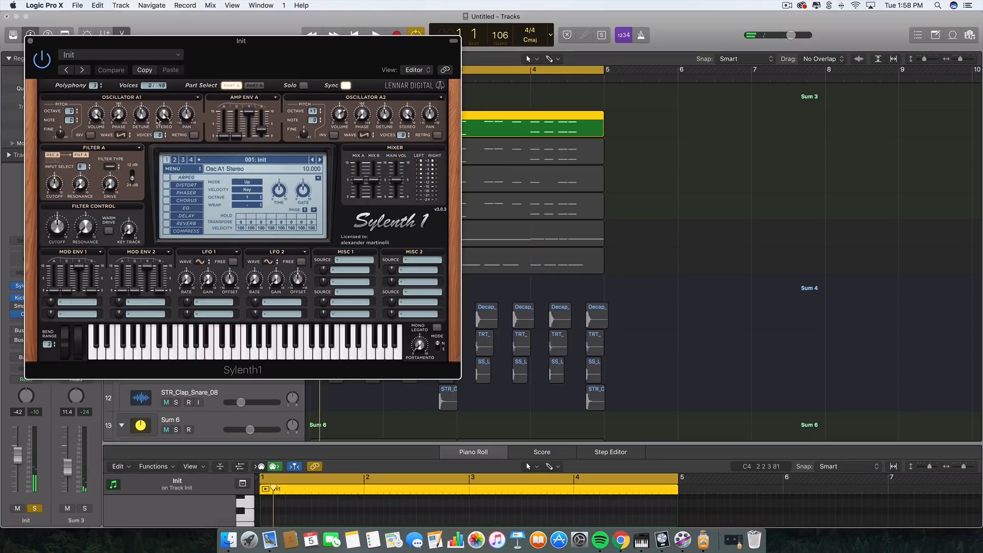
{"action": "key", "text": "space"}
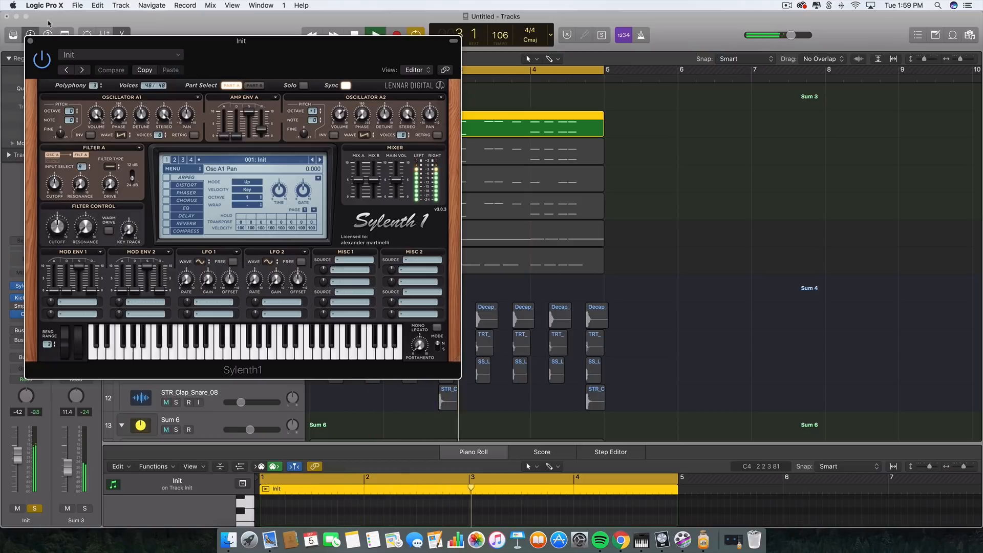
{"action": "left_click", "coordinate": [30, 40]}
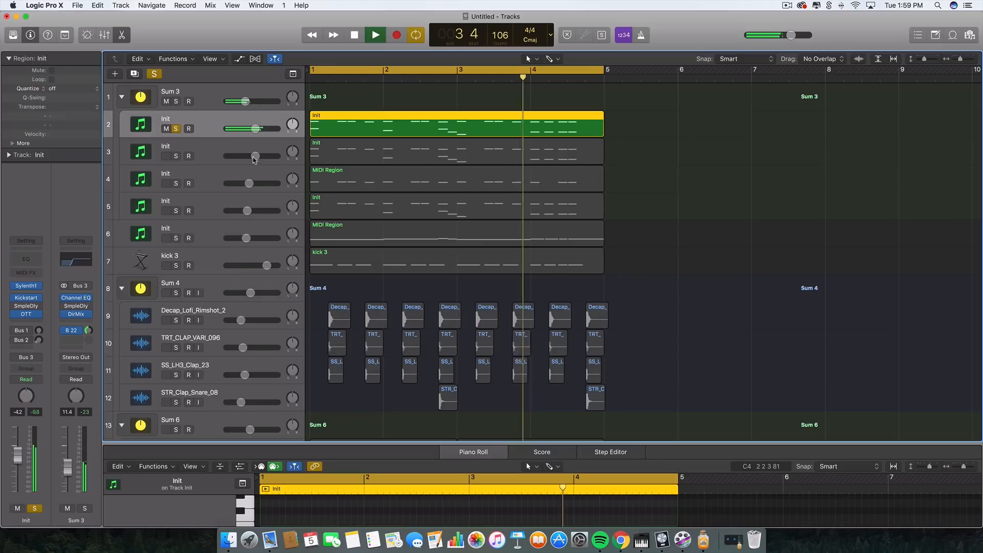
{"action": "key", "text": "space"}
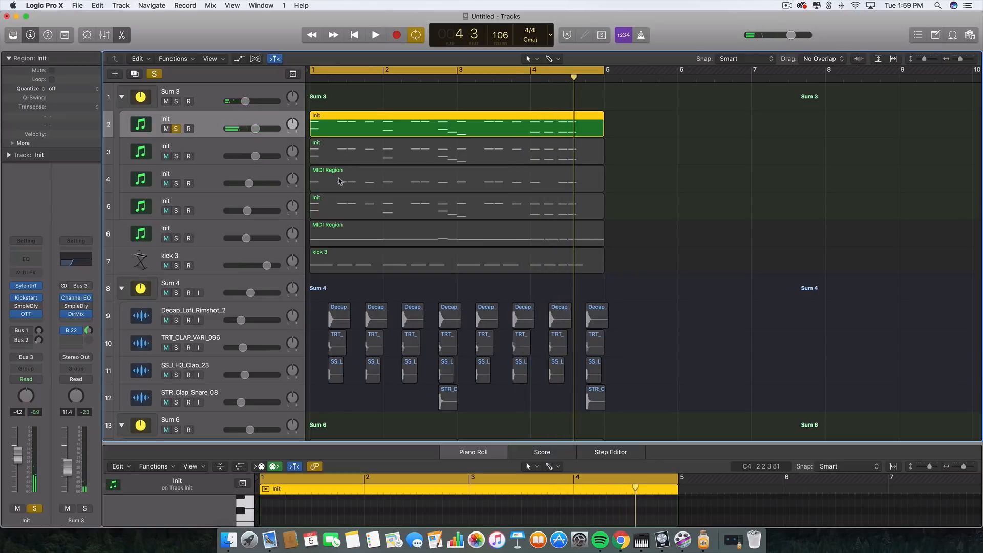
Step: Solo the second Init track in the Sum 3 stack in place of the first
{"action": "left_click", "coordinate": [200, 152]}
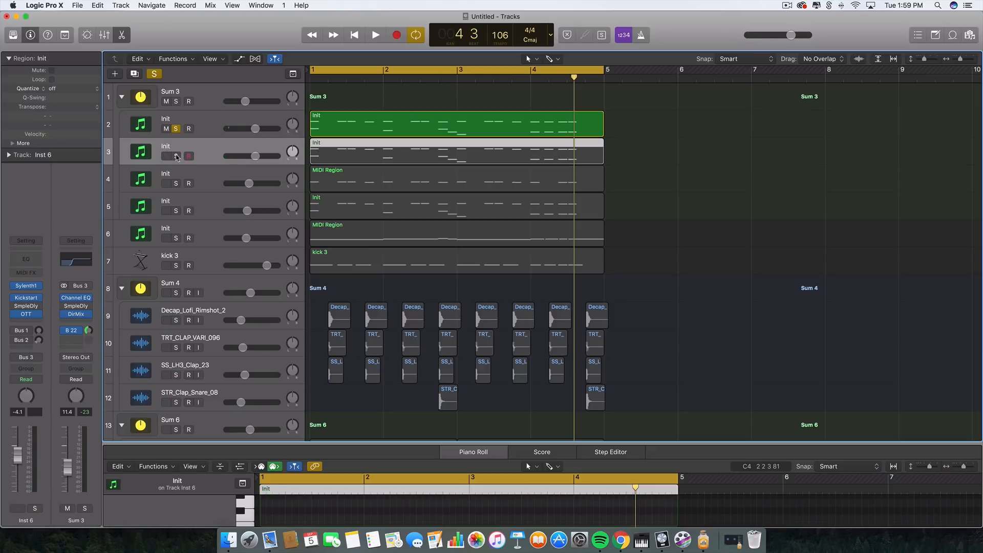
{"action": "left_click", "coordinate": [176, 155]}
{"action": "left_click", "coordinate": [176, 128]}
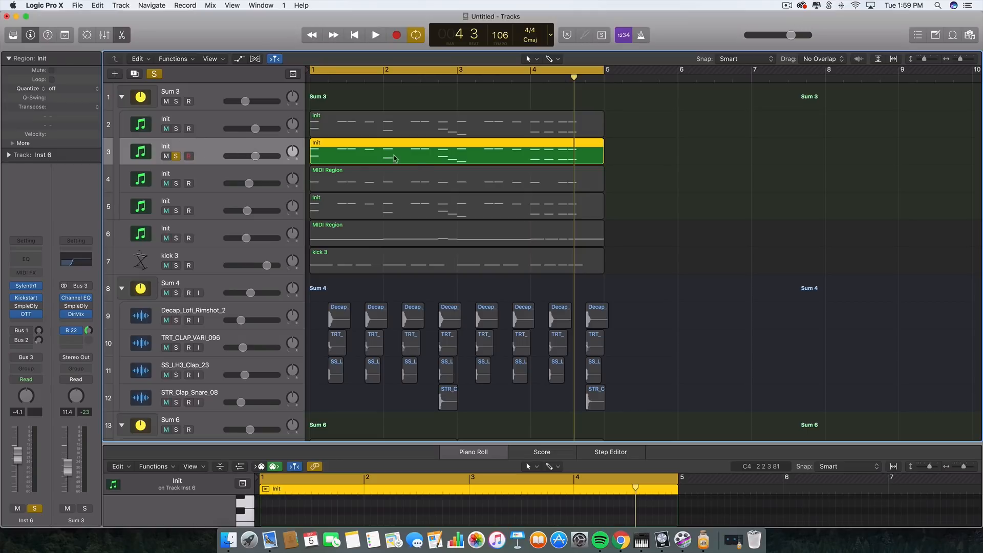
Step: Play back the soloed second Init track, add the first Init track to the solo, and audition both layers together
{"action": "key", "text": "space"}
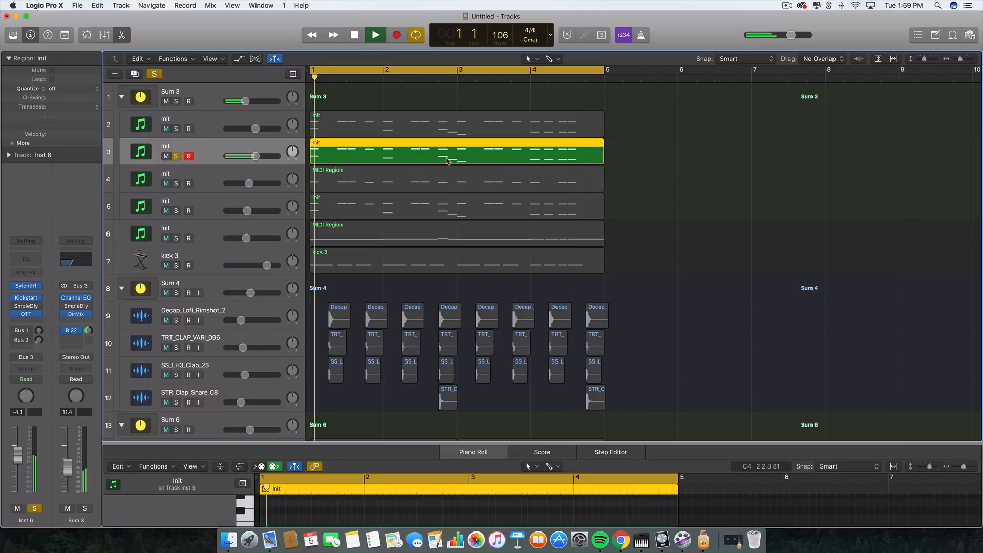
{"action": "left_click", "coordinate": [175, 129]}
{"action": "key", "text": "space"}
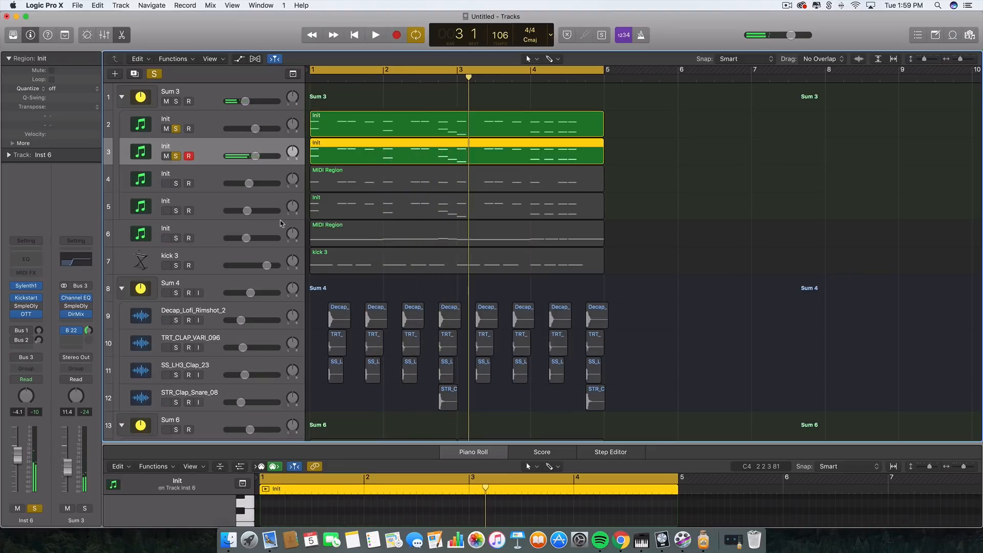
{"action": "key", "text": "space"}
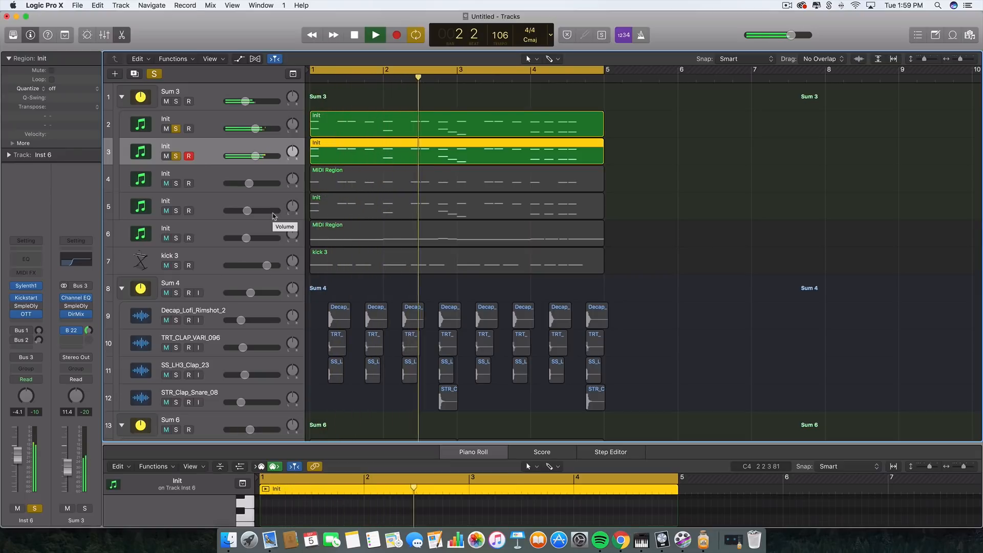
{"action": "key", "text": "space"}
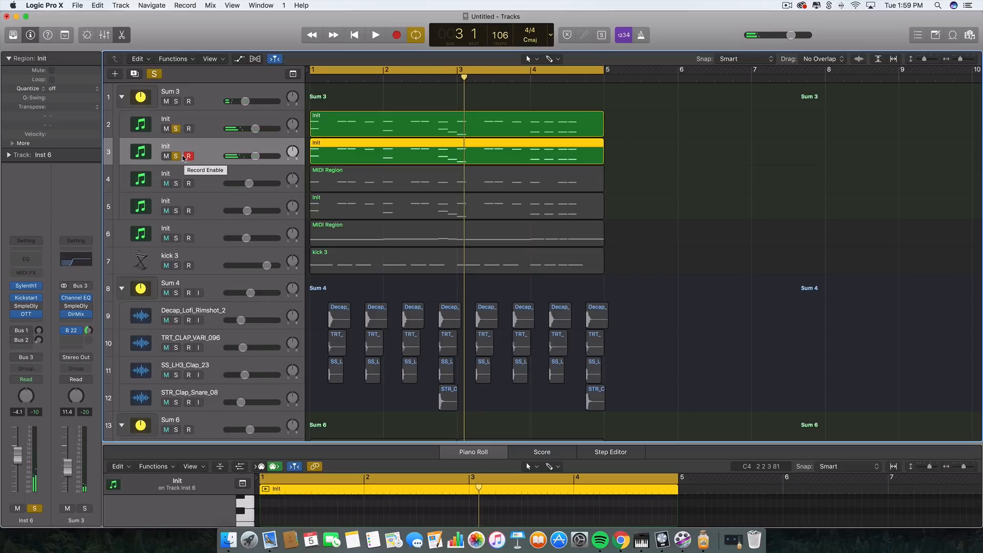
Step: Solo only the third Init track in the Sum 3 stack and start playback of its MIDI region
{"action": "left_click", "coordinate": [203, 176]}
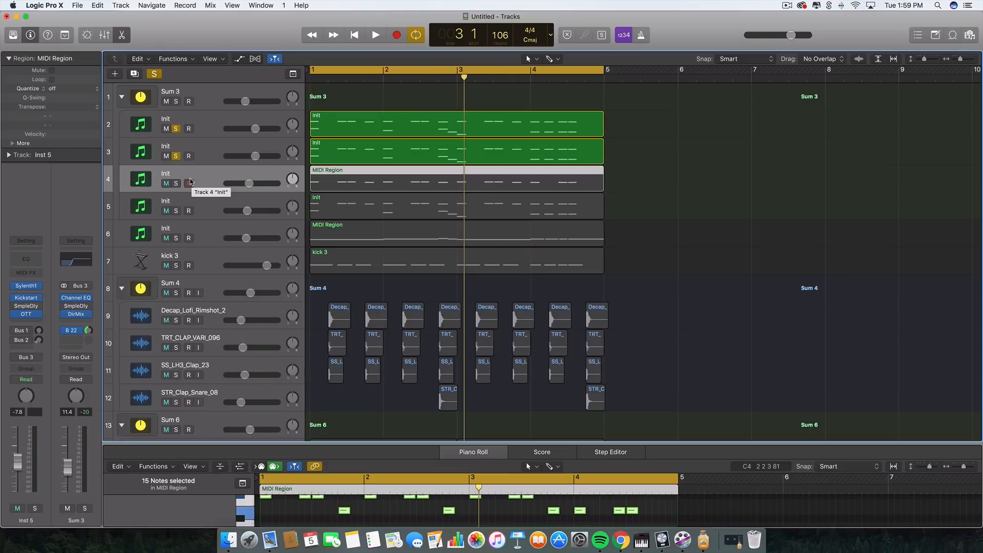
{"action": "left_click", "coordinate": [176, 183]}
{"action": "left_click", "coordinate": [176, 156]}
{"action": "left_click", "coordinate": [176, 129]}
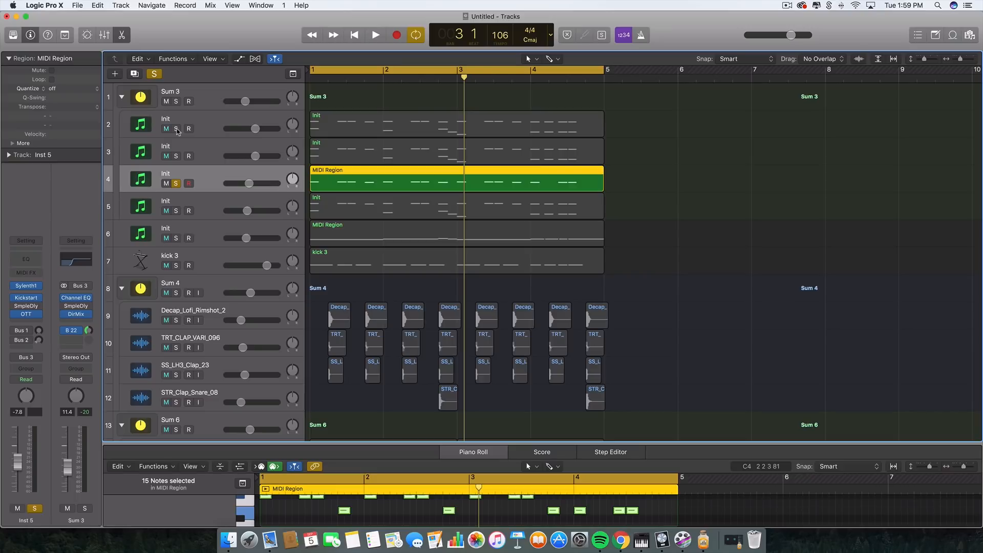
{"action": "key", "text": "space"}
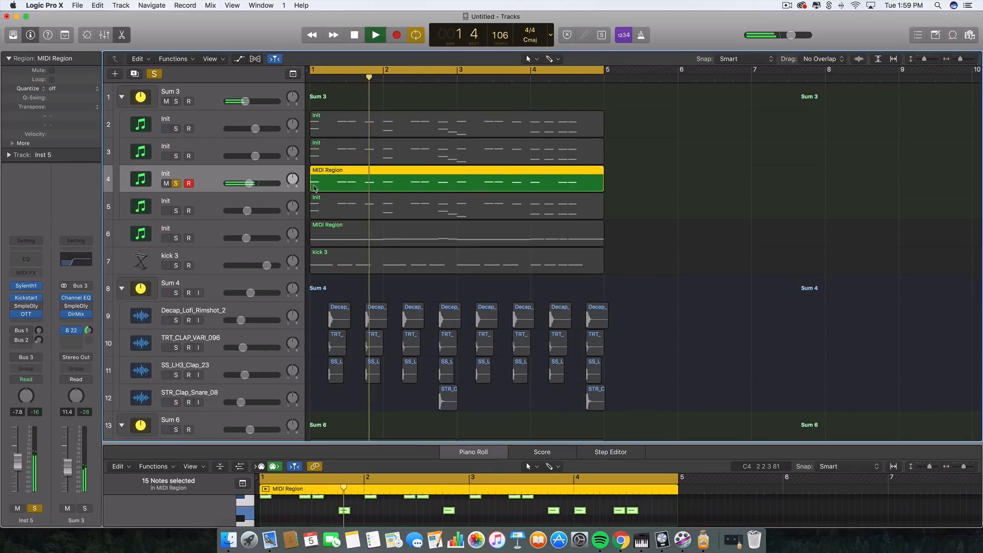
Step: Add the second and first Init tracks to the solo and play back the three layers together
{"action": "left_click", "coordinate": [176, 155]}
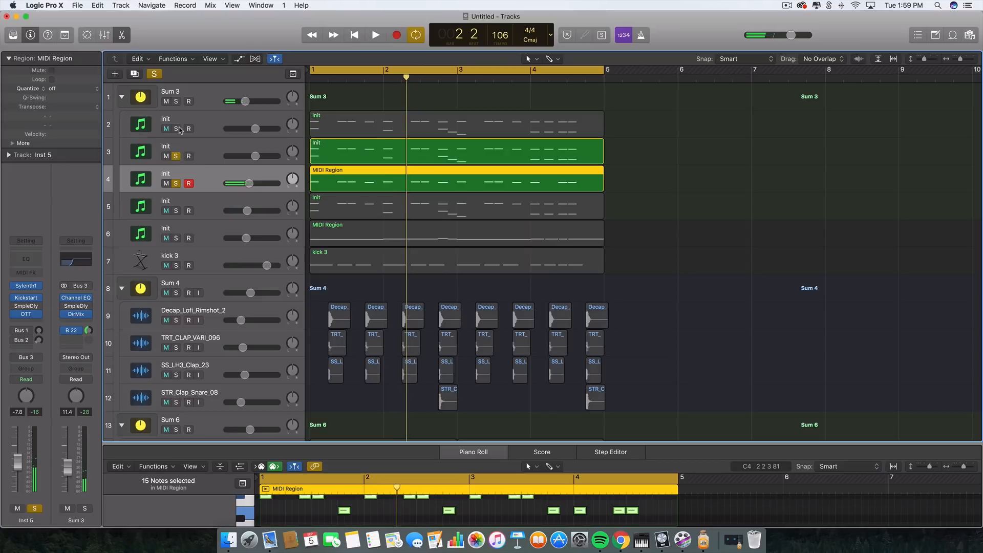
{"action": "left_click", "coordinate": [178, 129]}
{"action": "key", "text": "space"}
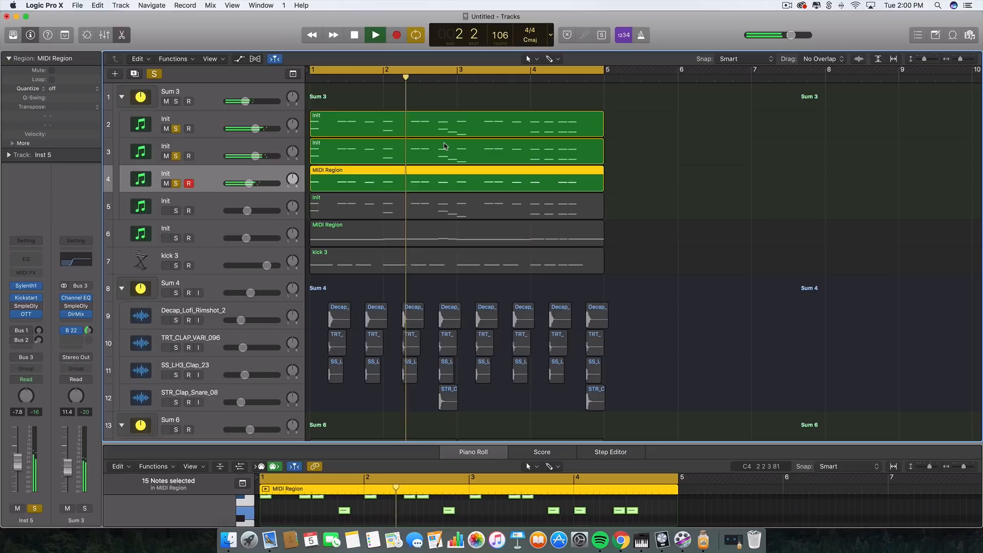
{"action": "key", "text": "space"}
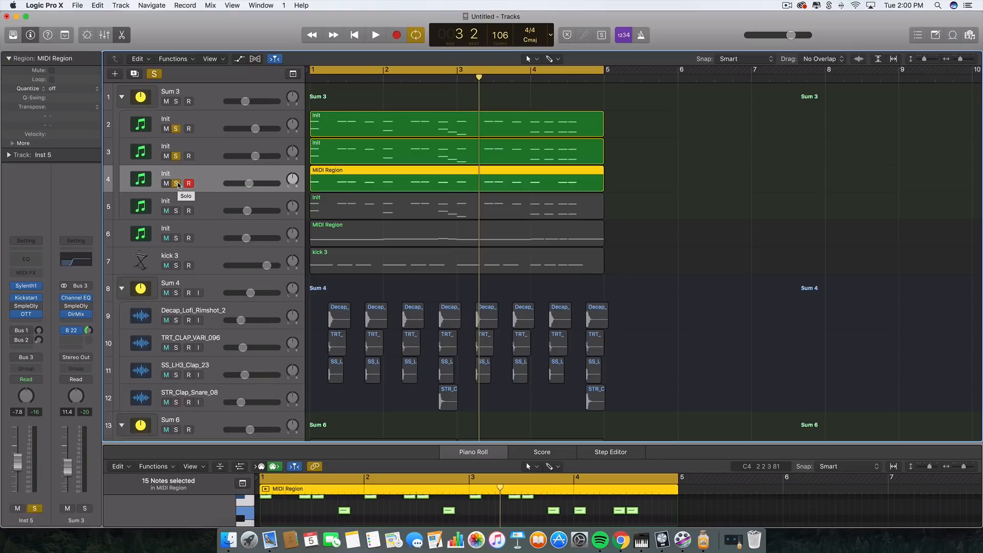
Step: Solo only the fourth Init track in place of the first three and start playback of its region
{"action": "left_click", "coordinate": [176, 183]}
{"action": "left_click", "coordinate": [176, 156]}
{"action": "left_click", "coordinate": [176, 129]}
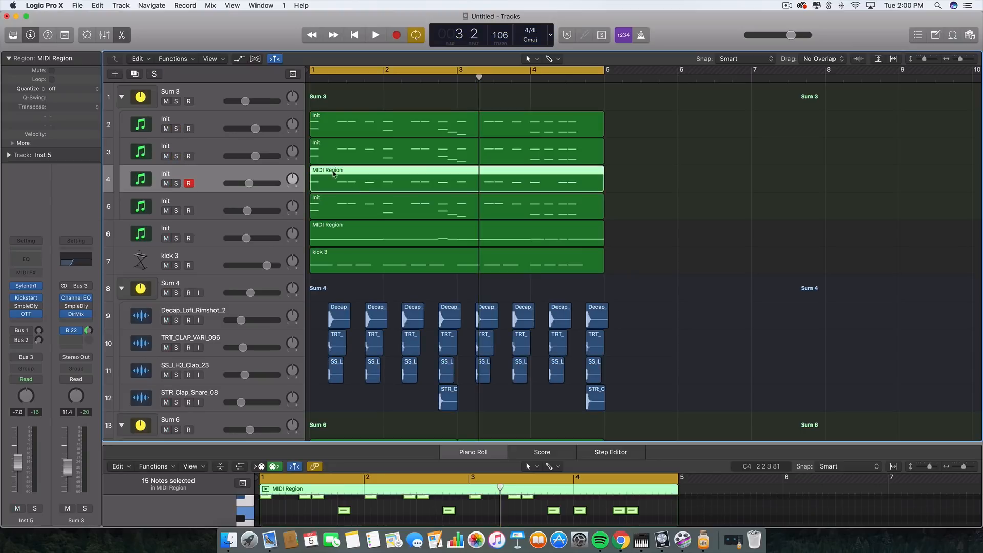
{"action": "left_click", "coordinate": [200, 203]}
{"action": "left_click", "coordinate": [176, 211]}
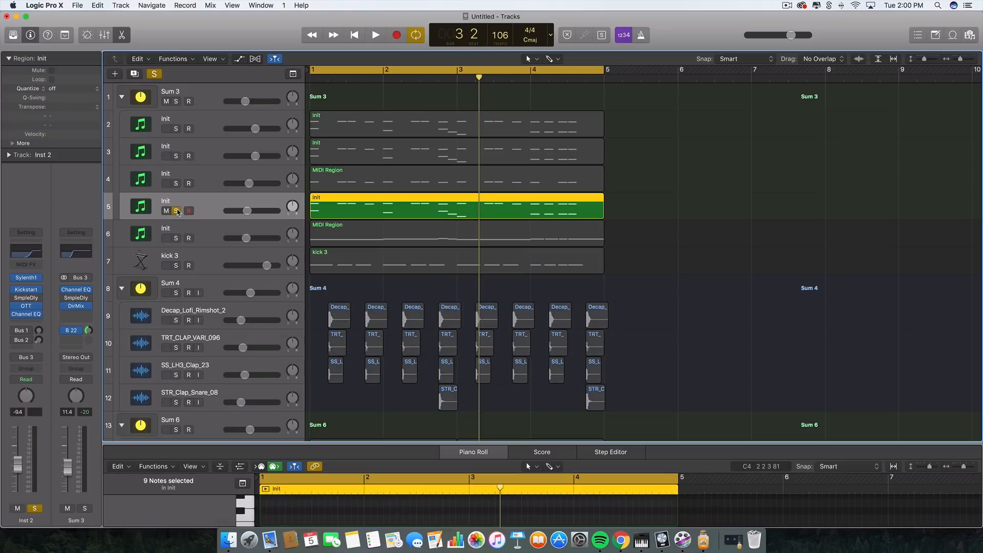
{"action": "key", "text": "space"}
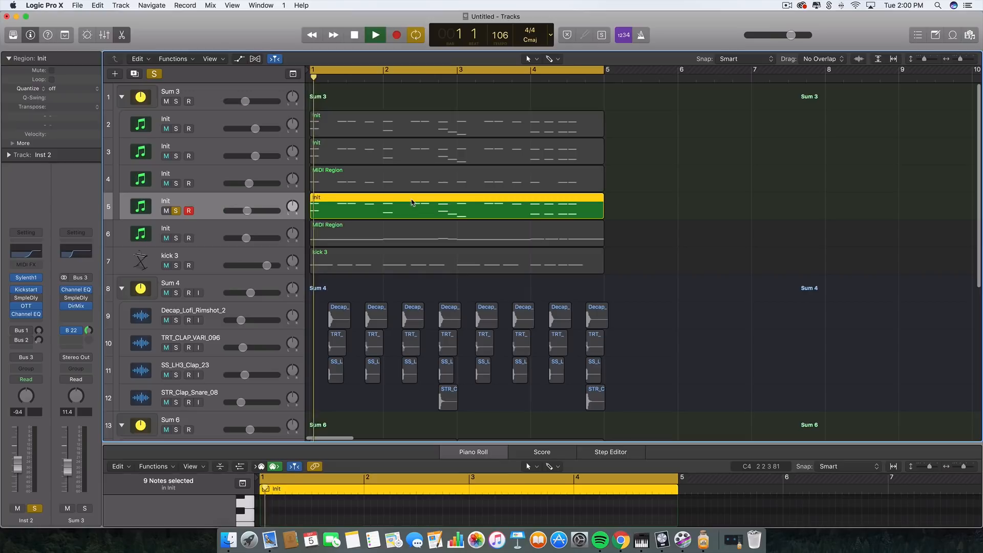
Step: Add the first three Init tracks to the solo and play back all four layers together
{"action": "left_click", "coordinate": [175, 184]}
{"action": "left_click", "coordinate": [176, 157]}
{"action": "left_click", "coordinate": [176, 129]}
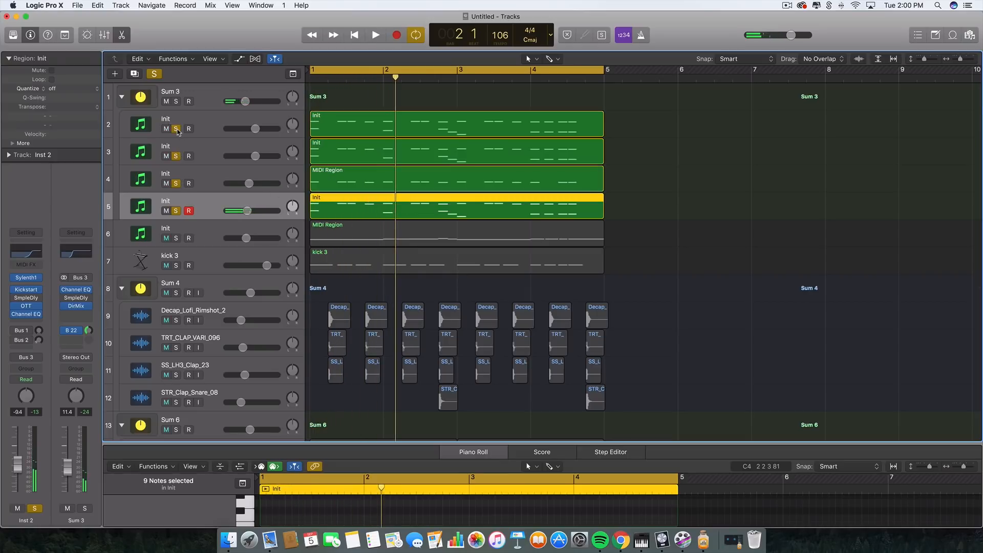
{"action": "key", "text": "space"}
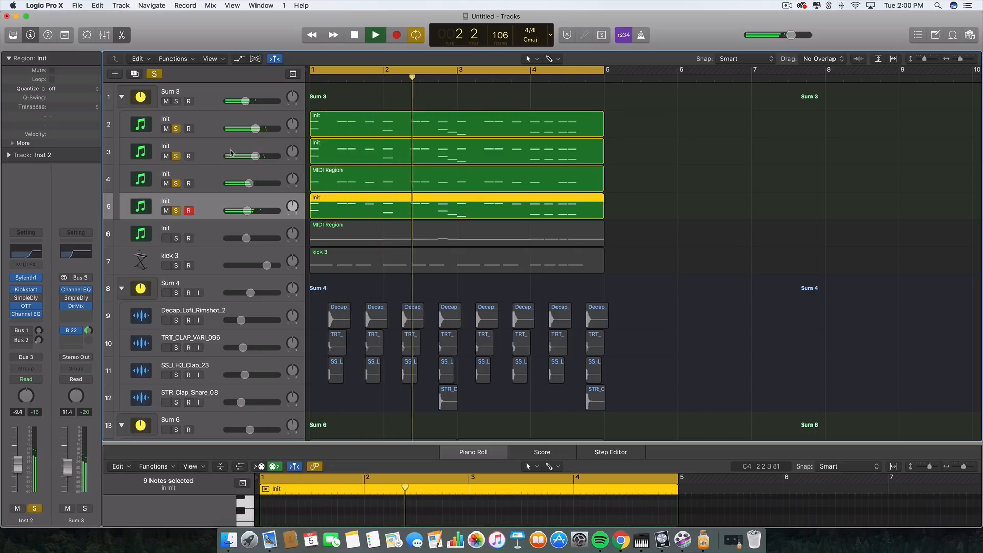
{"action": "key", "text": "space"}
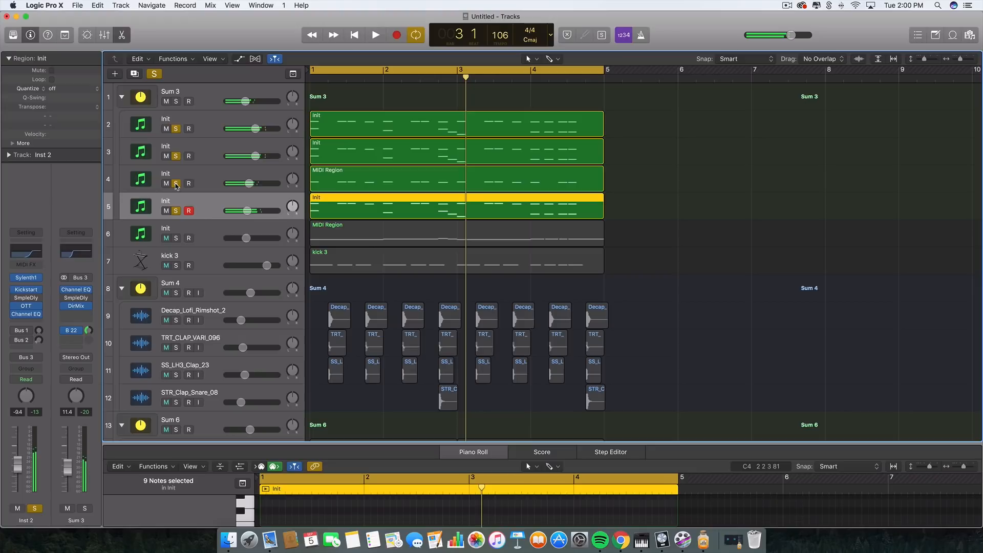
Step: Compare the layered sound with and without the fourth Init track by toggling its solo around playback
{"action": "left_click", "coordinate": [175, 211]}
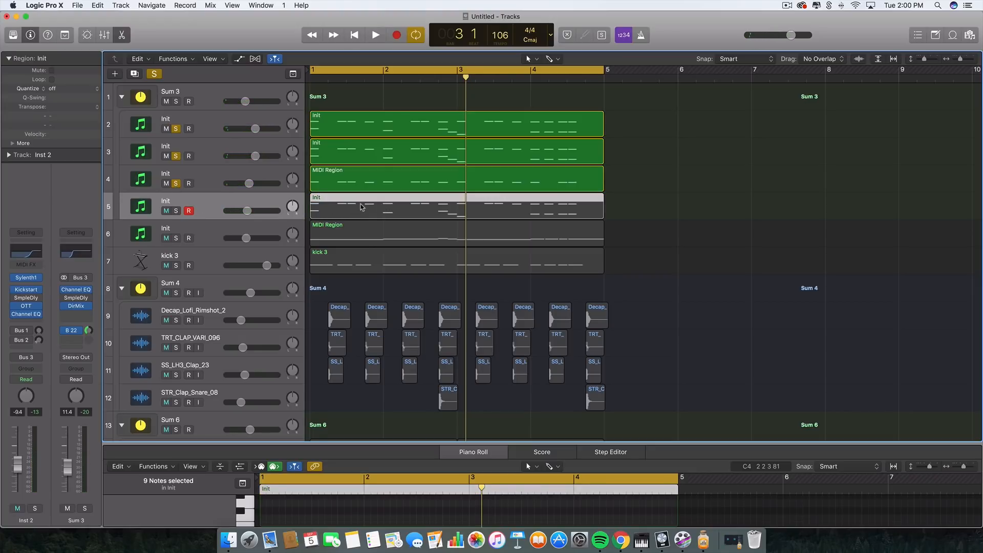
{"action": "key", "text": "space"}
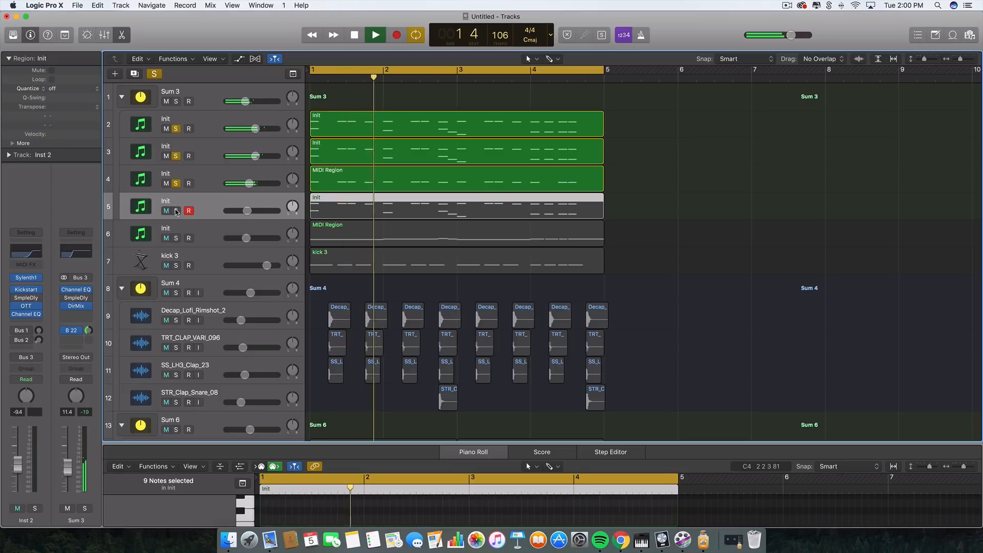
{"action": "left_click", "coordinate": [176, 210]}
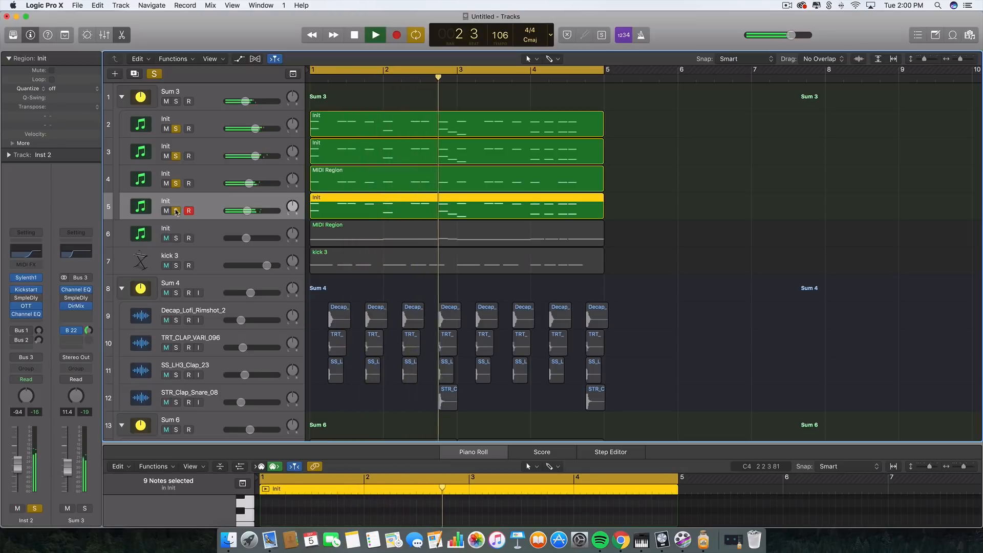
{"action": "left_click", "coordinate": [176, 211]}
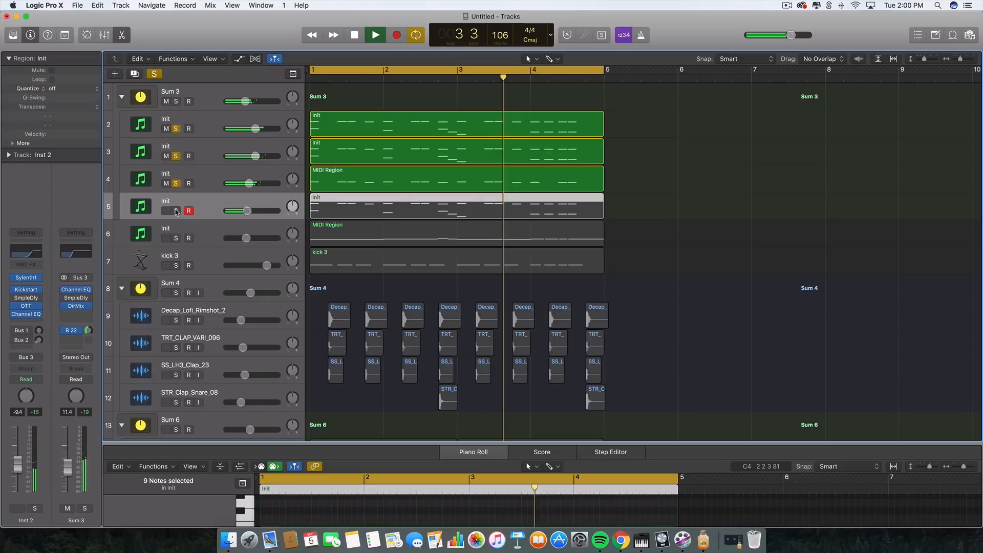
{"action": "key", "text": "space"}
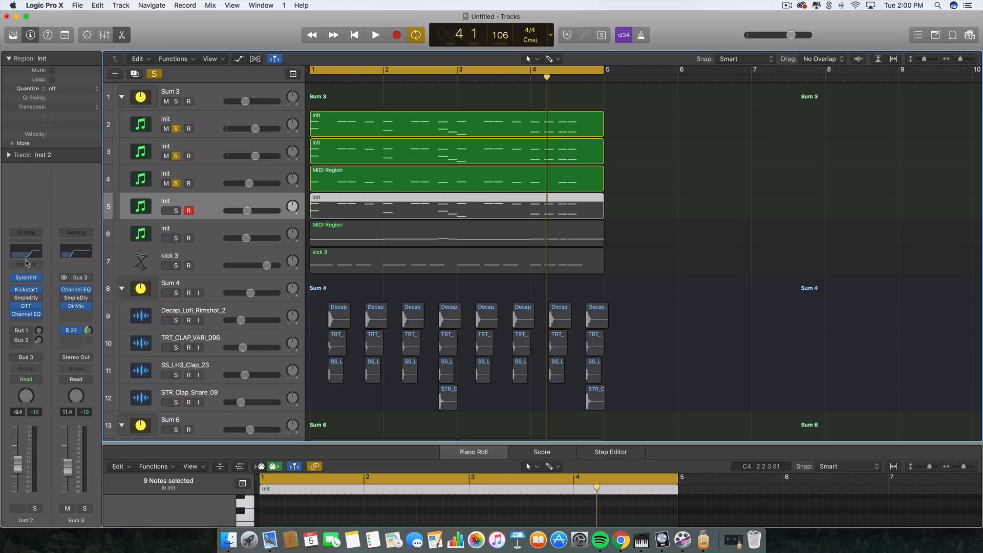
Step: Solo the fourth Init track again and highlight the regions of the first three Init tracks
{"action": "left_click", "coordinate": [425, 172]}
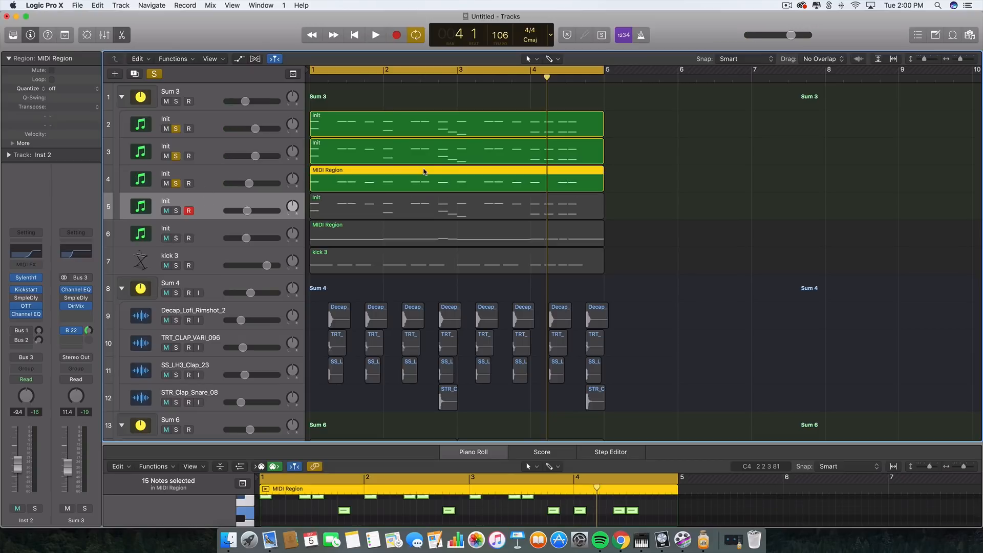
{"action": "left_click", "coordinate": [423, 206]}
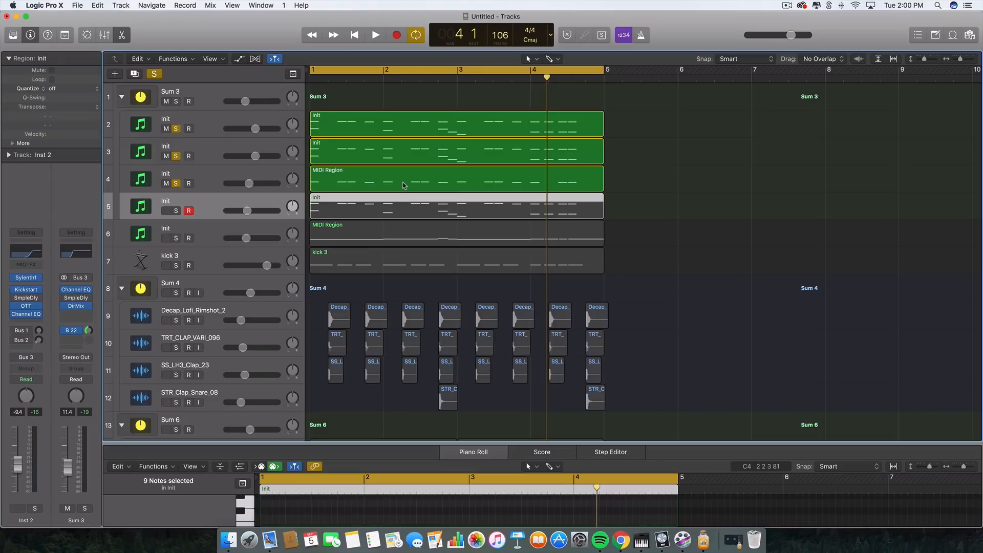
{"action": "left_click", "coordinate": [177, 211]}
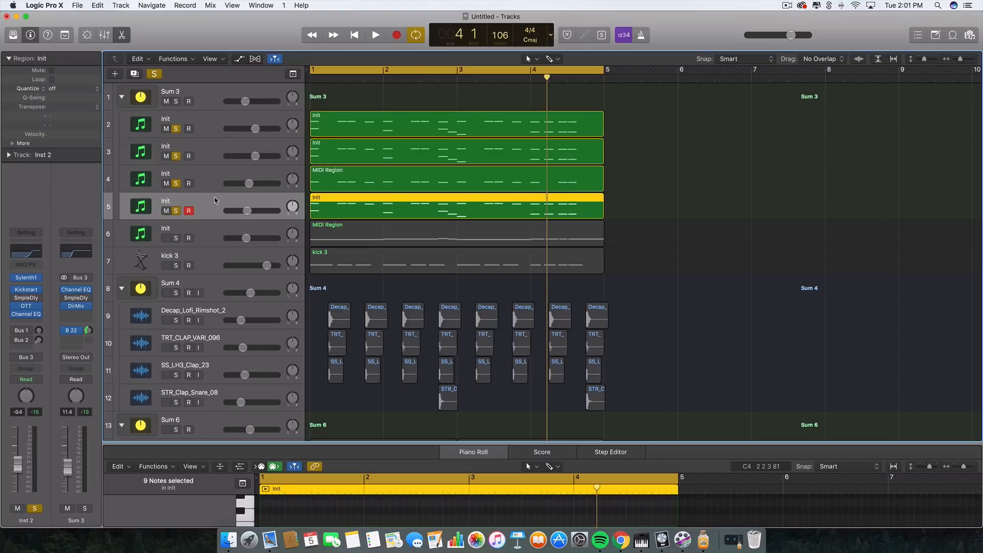
{"action": "left_click_drag", "start_coordinate": [644, 177], "coordinate": [447, 109]}
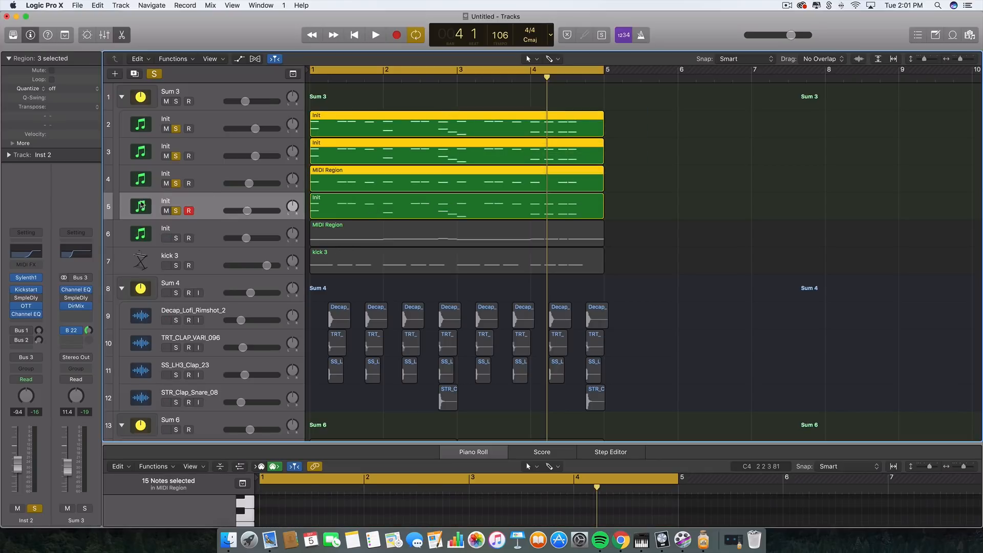
Step: Remove the first three Init tracks from the solo and audition the fourth Init track alone
{"action": "left_click", "coordinate": [176, 183]}
{"action": "left_click", "coordinate": [176, 156]}
{"action": "left_click", "coordinate": [176, 129]}
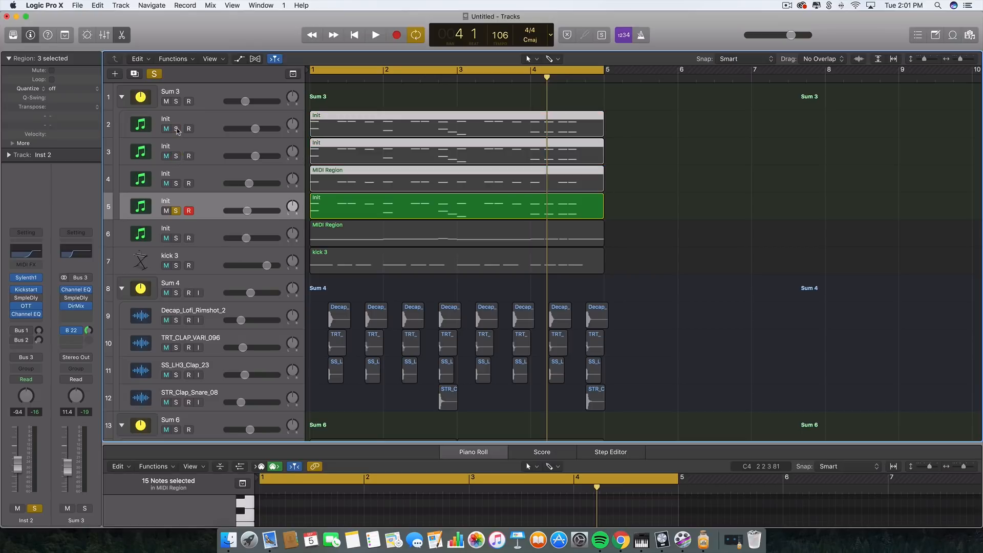
{"action": "key", "text": "space"}
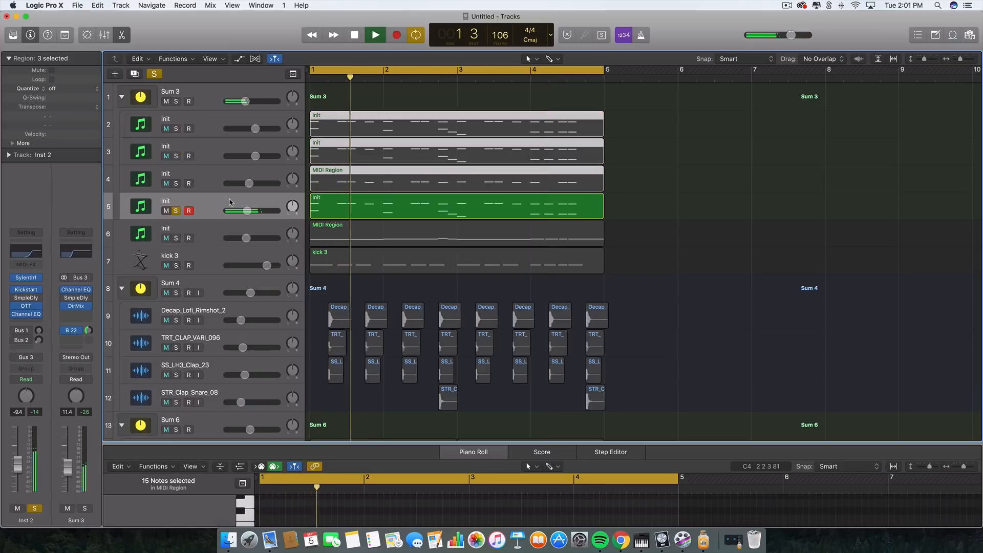
{"action": "key", "text": "space"}
Step: Bring the first three Init tracks back into the solo and replay the full four-layer sound
{"action": "left_click", "coordinate": [176, 183]}
{"action": "left_click", "coordinate": [176, 156]}
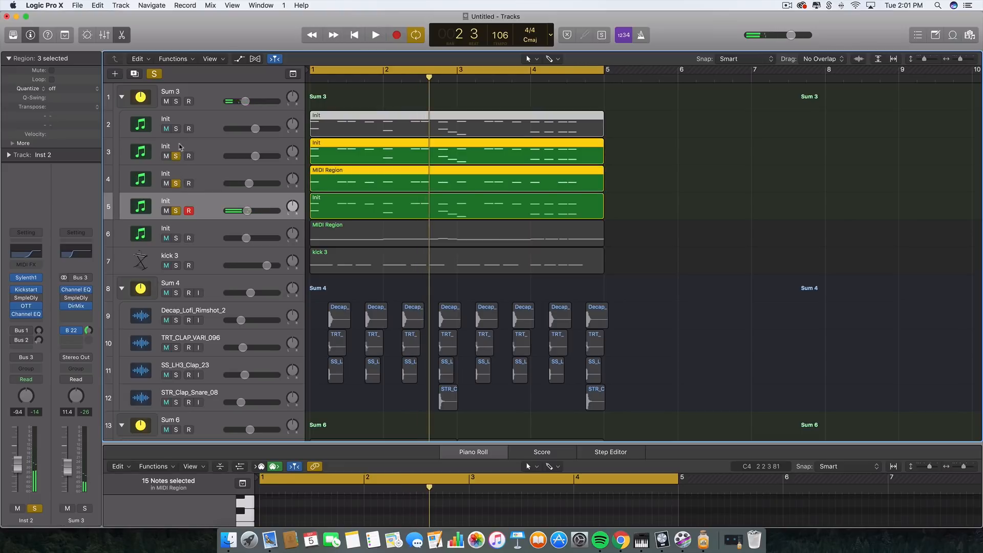
{"action": "left_click", "coordinate": [175, 128]}
{"action": "key", "text": "space"}
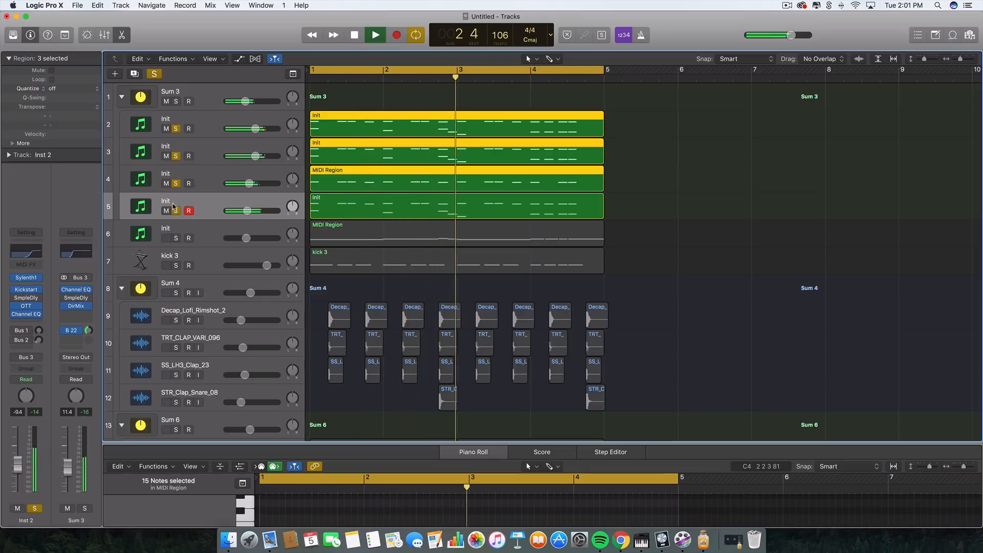
{"action": "key", "text": "space"}
Step: Clear the solos on the four layered Init tracks and select their four regions together
{"action": "key", "text": "s"}
{"action": "left_click", "coordinate": [175, 184]}
{"action": "left_click", "coordinate": [175, 155]}
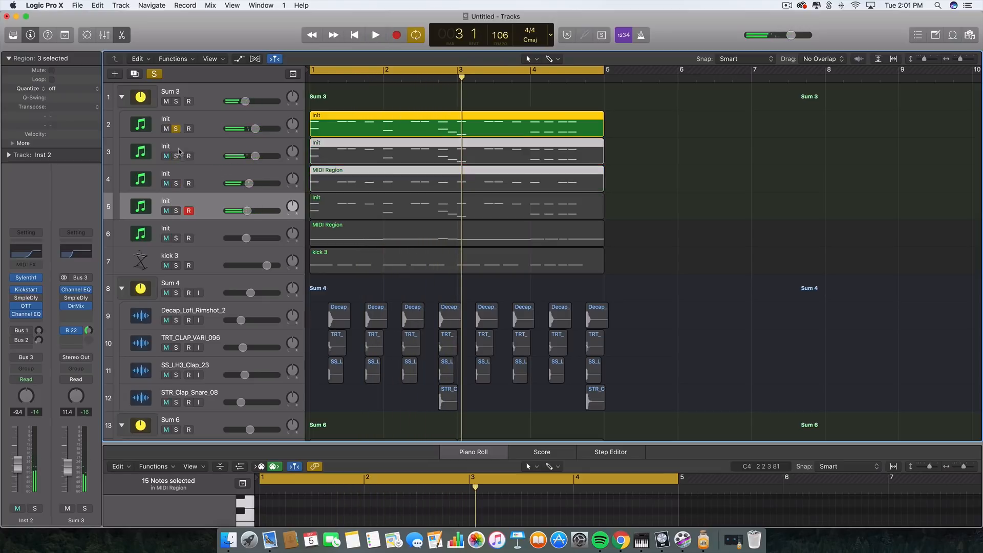
{"action": "left_click", "coordinate": [176, 128]}
{"action": "left_click_drag", "start_coordinate": [637, 205], "coordinate": [401, 108]}
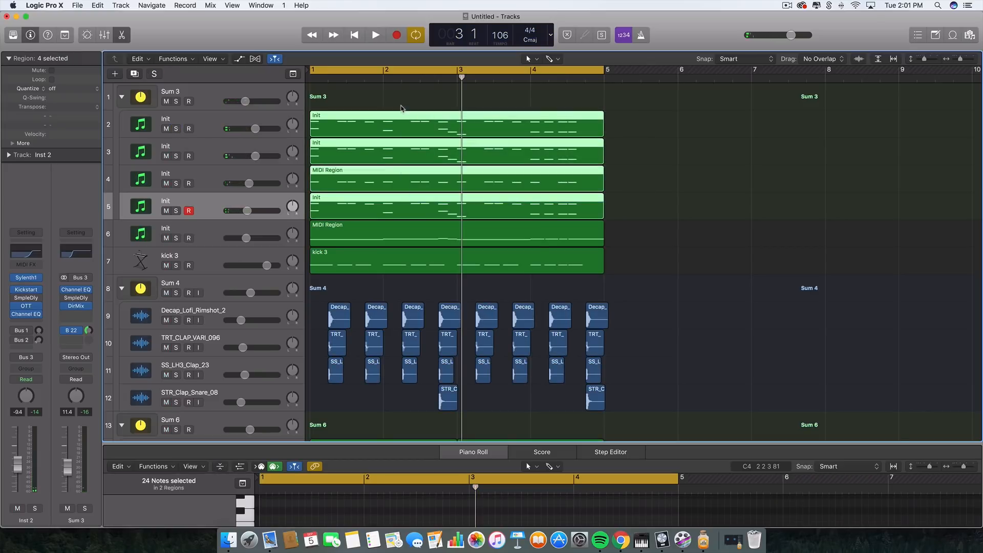
Step: Select the fifth Init track, directly above kick 3, and solo it
{"action": "scroll", "coordinate": [427, 169], "scroll_direction": "down", "scroll_amount": 3}
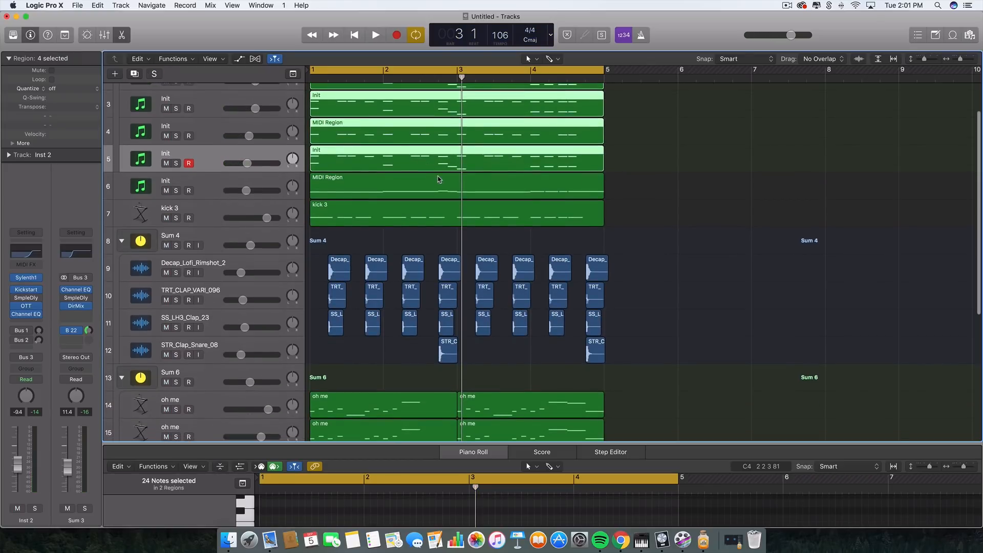
{"action": "scroll", "coordinate": [439, 178], "scroll_direction": "up", "scroll_amount": 3}
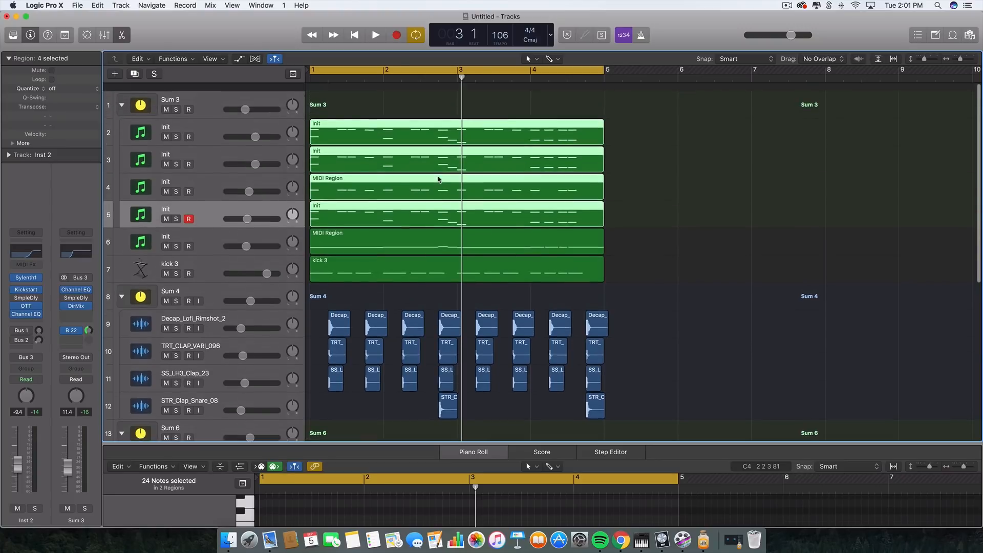
{"action": "left_click", "coordinate": [167, 102]}
{"action": "scroll", "coordinate": [372, 183], "scroll_direction": "down", "scroll_amount": 3}
{"action": "left_click", "coordinate": [208, 185]}
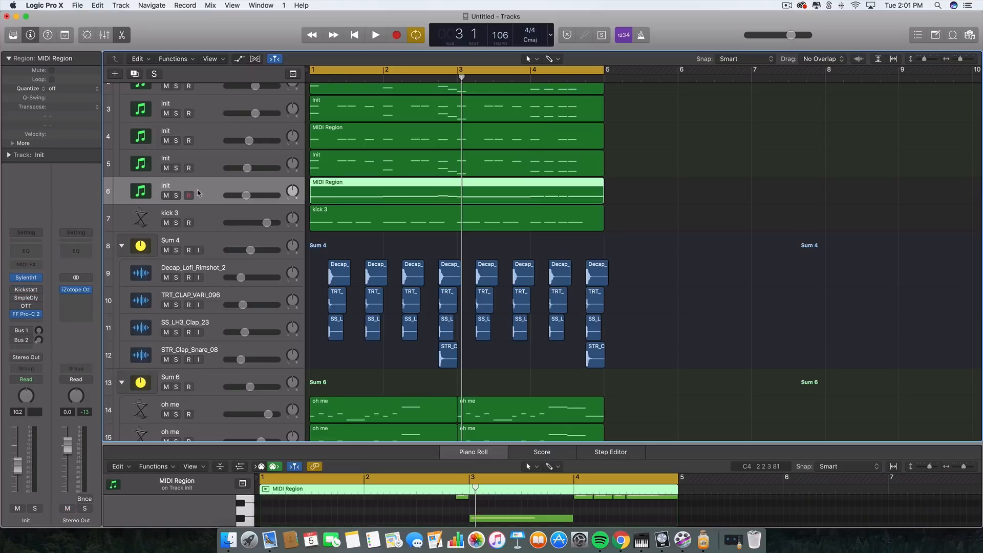
{"action": "left_click", "coordinate": [176, 196]}
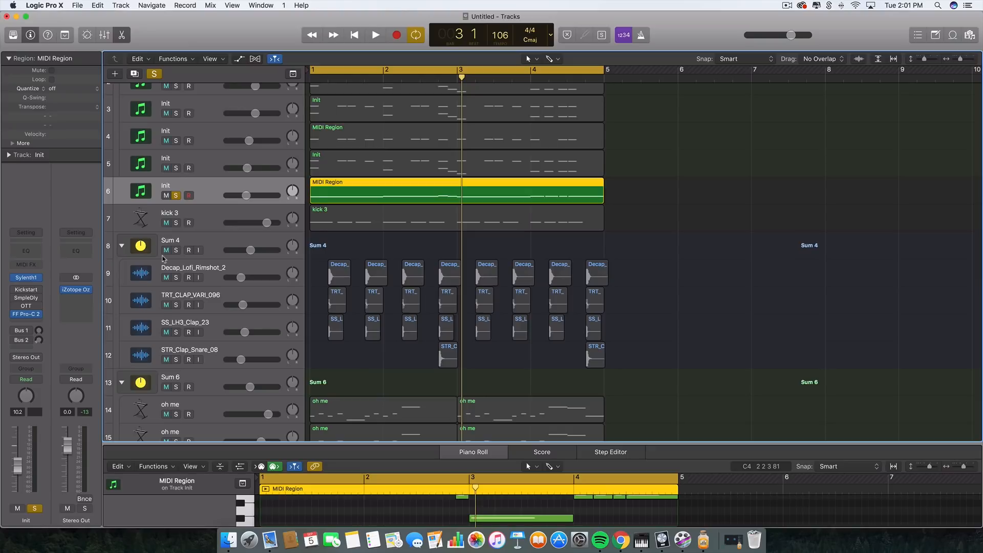
Step: Audition the soloed fifth Init track and examine its FF Pro-C 2 sidechain compression during playback
{"action": "key", "text": "space"}
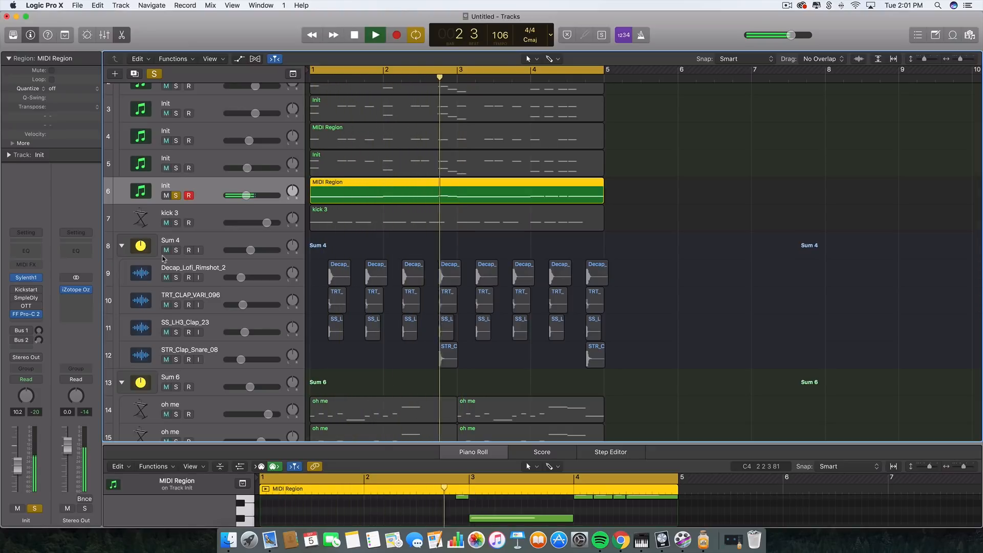
{"action": "key", "text": "space"}
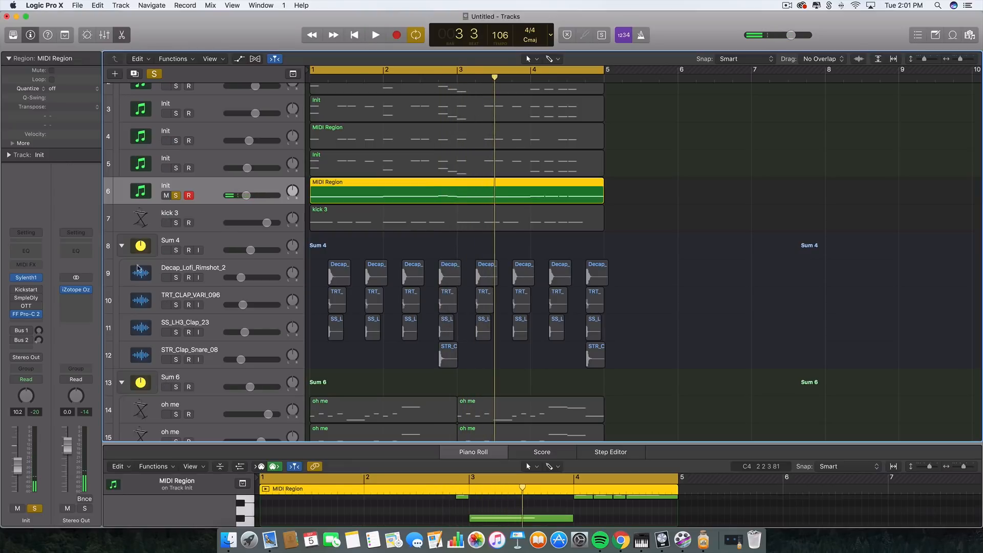
{"action": "left_click", "coordinate": [26, 316]}
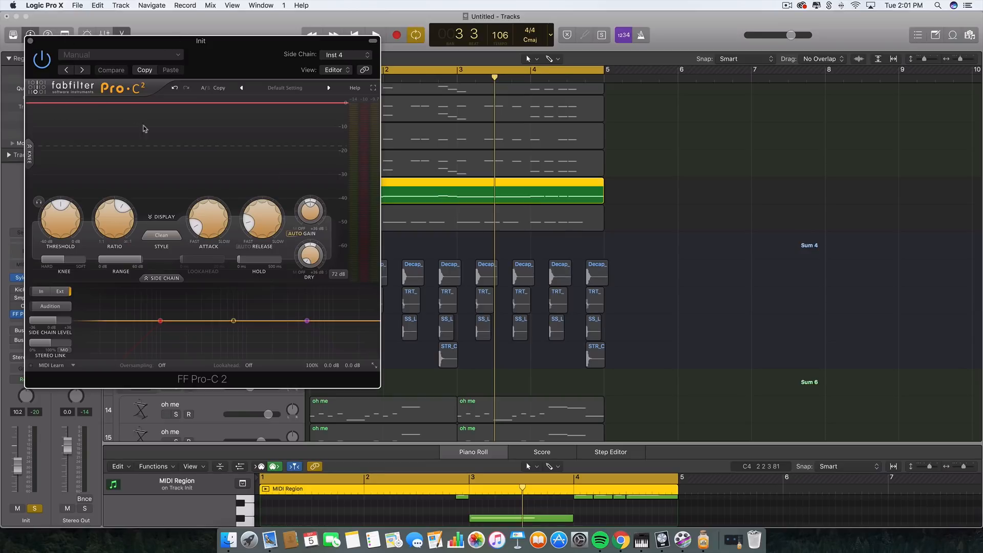
{"action": "key", "text": "space"}
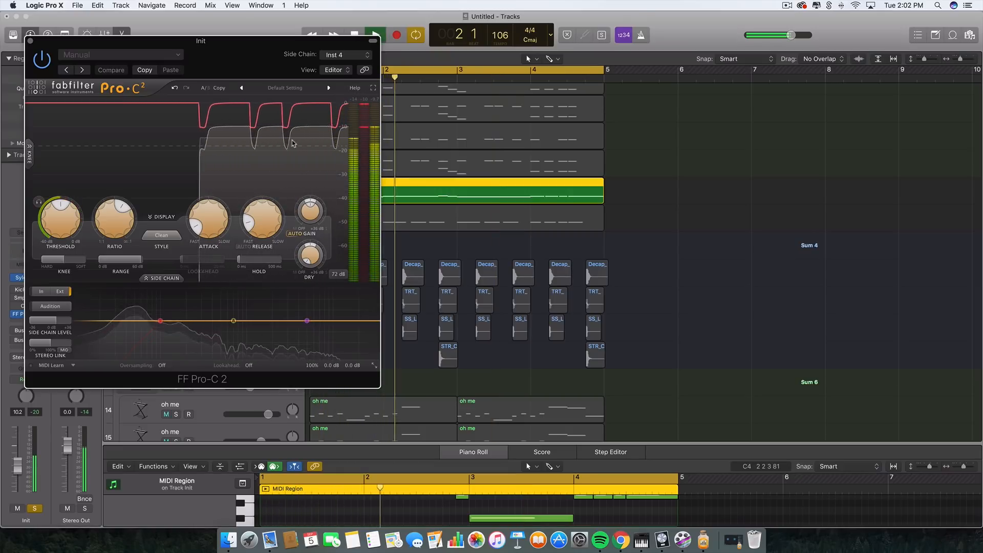
{"action": "left_click", "coordinate": [30, 40]}
{"action": "key", "text": "space"}
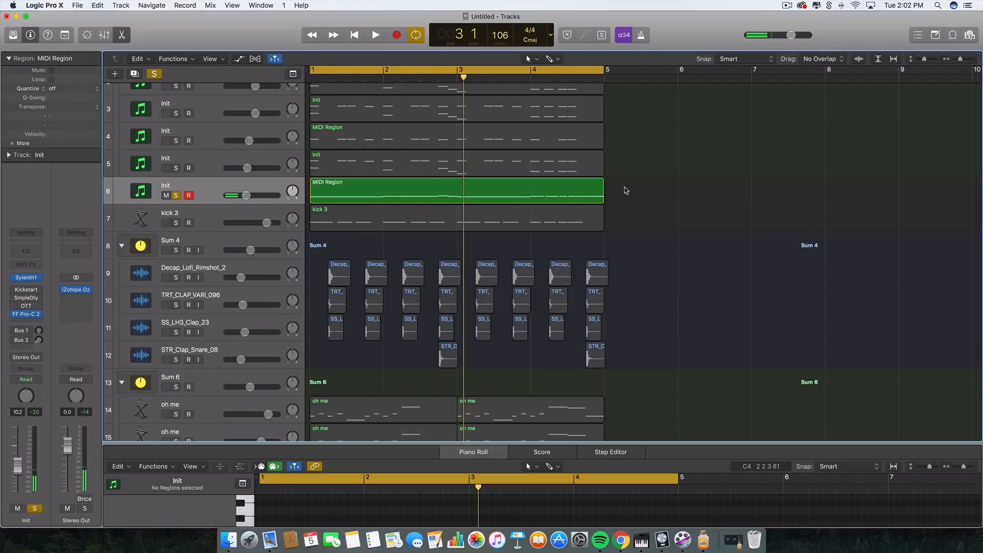
Step: Inspect the fifth Init track's Sylenth1 patch around the Oscillator A1 waveform and sound a few low notes on its keyboard
{"action": "left_click", "coordinate": [26, 277]}
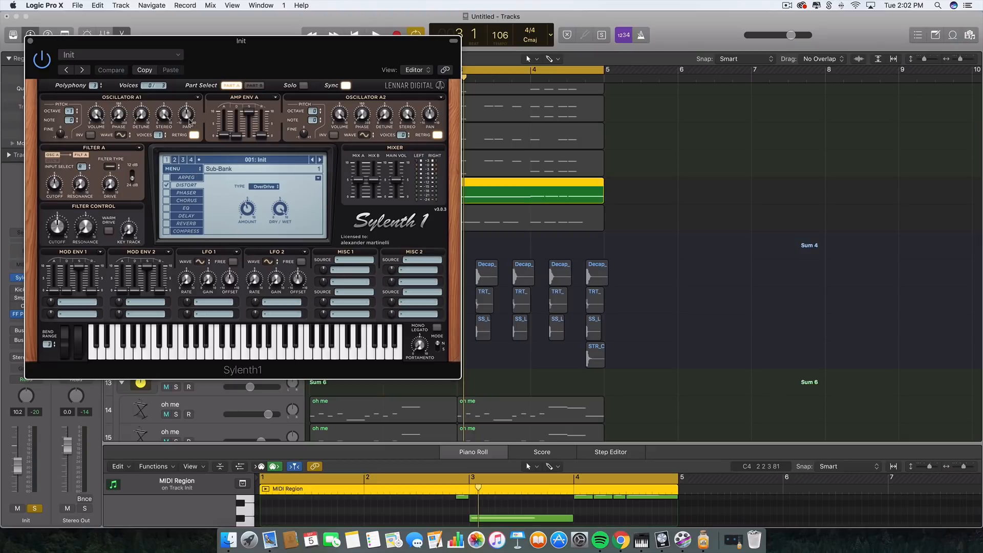
{"action": "left_click", "coordinate": [121, 137]}
{"action": "left_click", "coordinate": [132, 140]}
{"action": "left_click_drag", "start_coordinate": [164, 351], "coordinate": [139, 354]}
{"action": "left_click", "coordinate": [120, 354]}
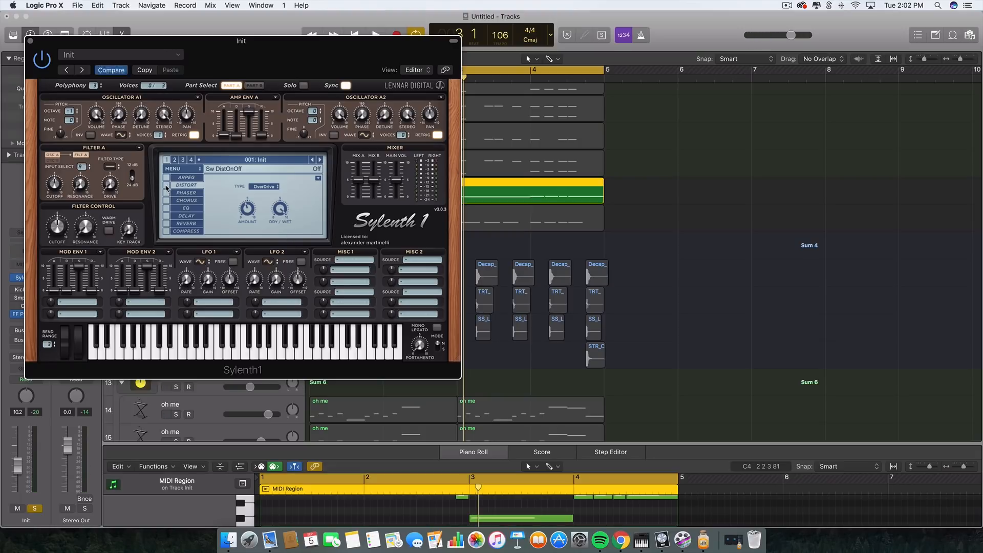
Step: Compare the bass sound with Sylenth1's OverDrive distortion off and on, leave it enabled, and replay the soloed track
{"action": "key", "text": "space"}
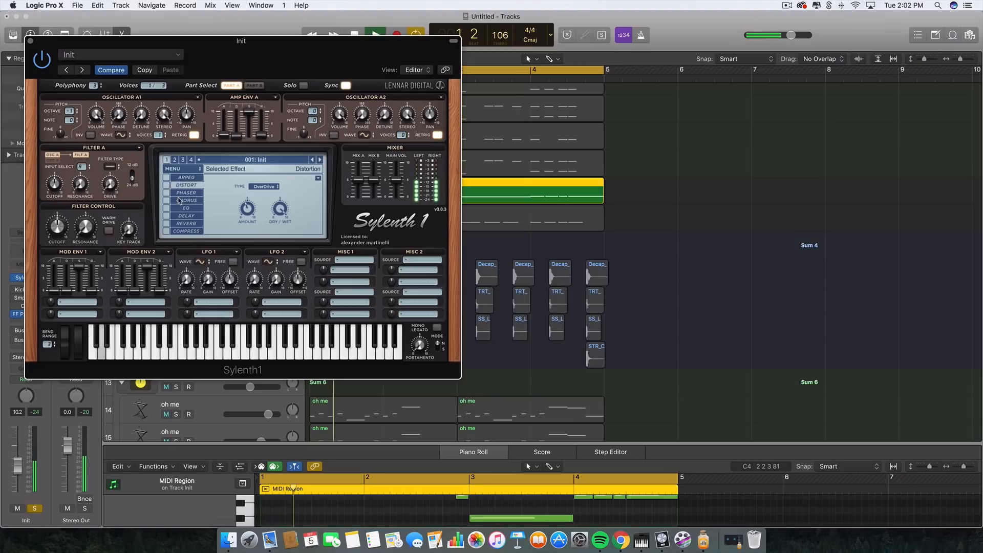
{"action": "left_click", "coordinate": [167, 186]}
{"action": "key", "text": "space"}
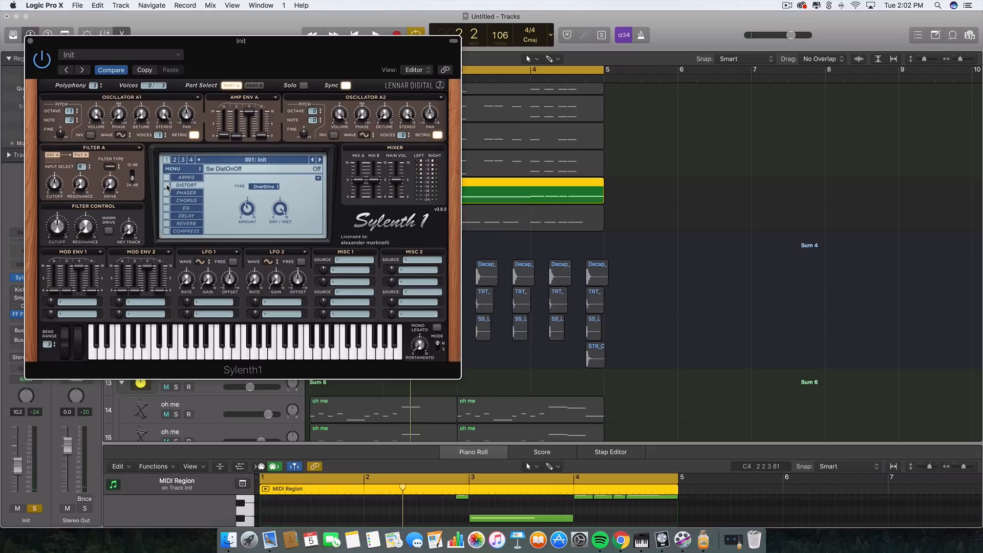
{"action": "left_click", "coordinate": [167, 185]}
{"action": "left_click", "coordinate": [30, 41]}
{"action": "key", "text": "space"}
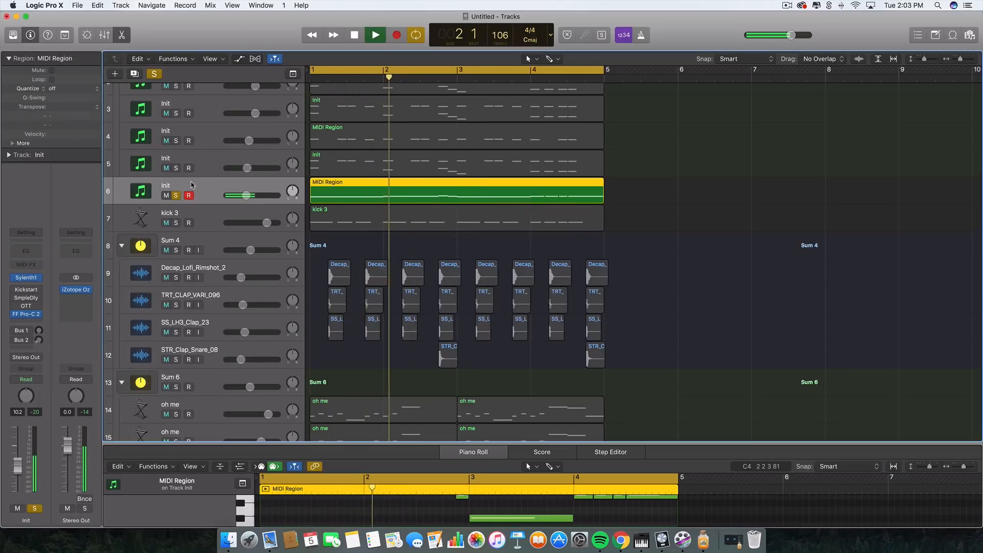
{"action": "key", "text": "space"}
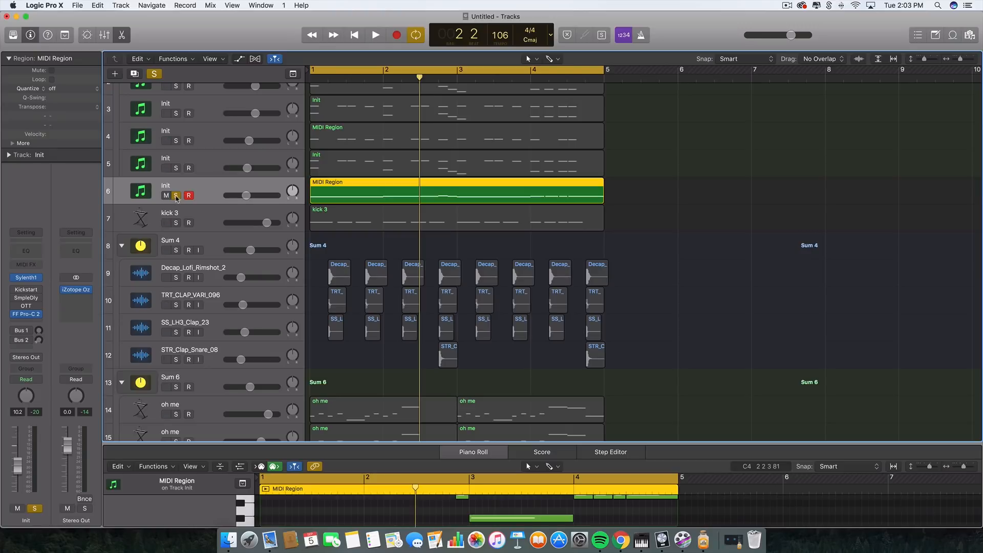
Step: Solo the fifth Init track together with the Sum 3 stack and play them combined
{"action": "left_click", "coordinate": [175, 197]}
{"action": "left_click", "coordinate": [174, 217]}
{"action": "scroll", "coordinate": [248, 214], "scroll_direction": "up", "scroll_amount": 4}
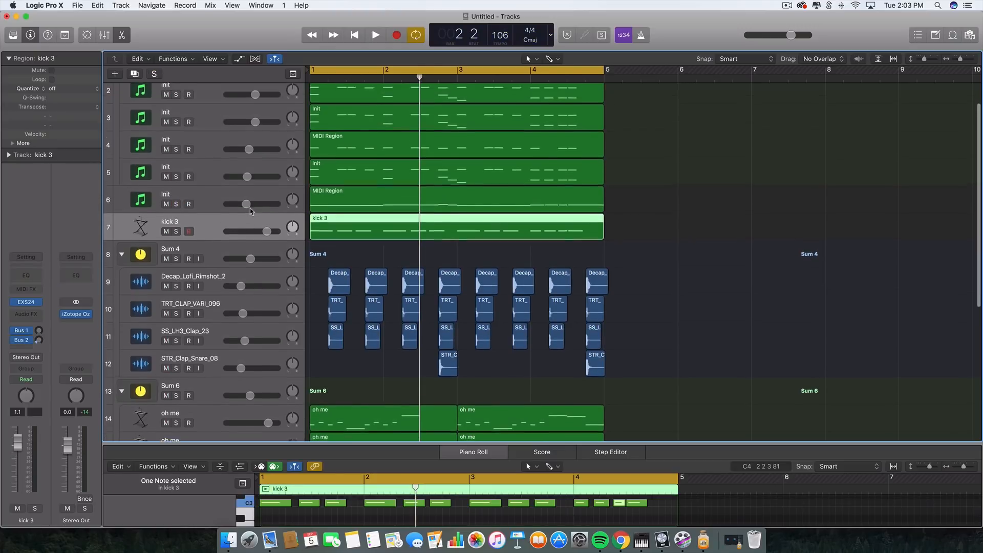
{"action": "left_click", "coordinate": [176, 235]}
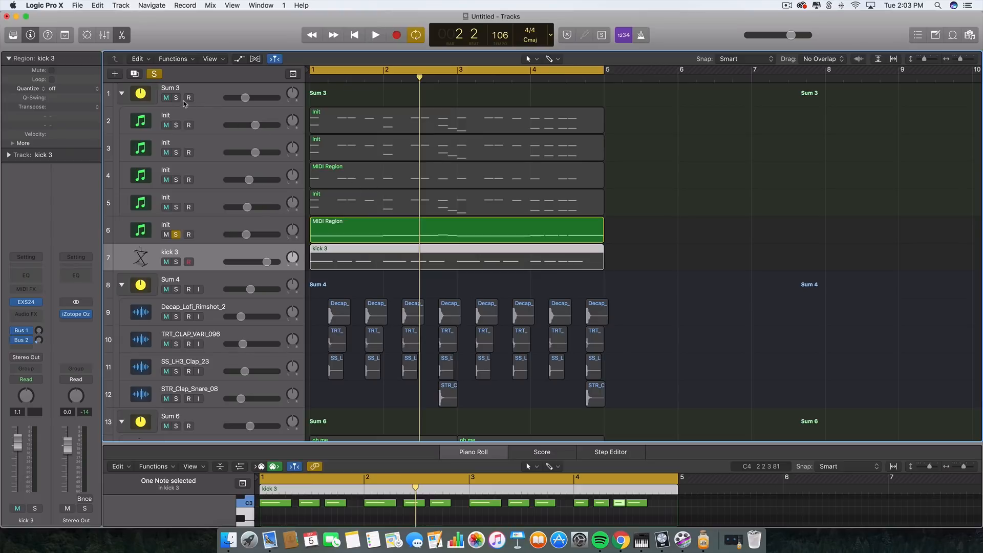
{"action": "left_click", "coordinate": [176, 98]}
{"action": "key", "text": "space"}
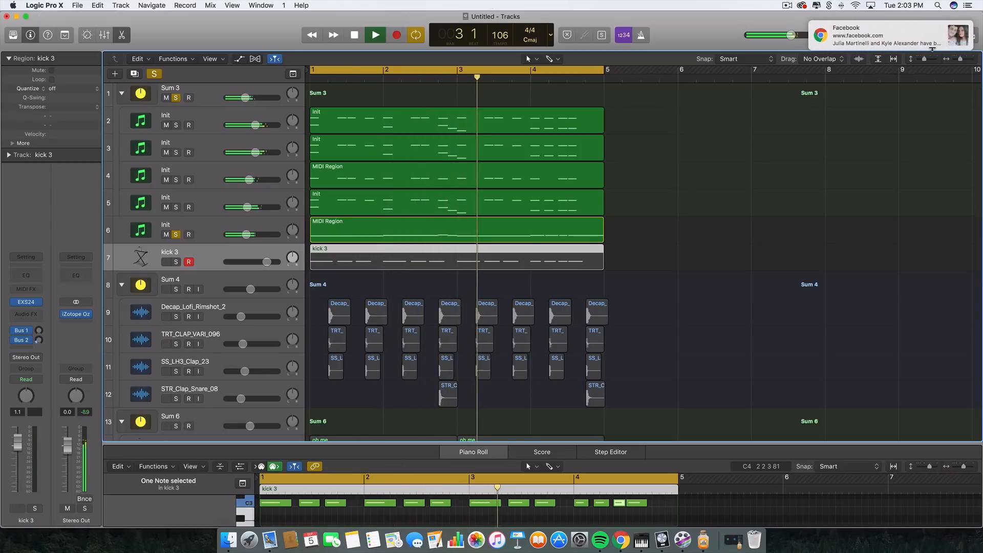
{"action": "left_click", "coordinate": [951, 29]}
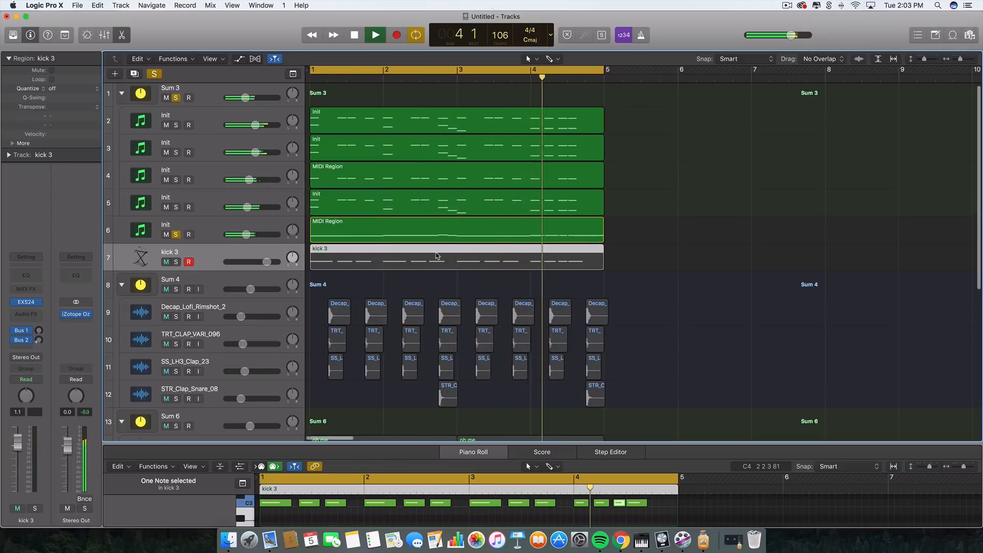
{"action": "key", "text": "space"}
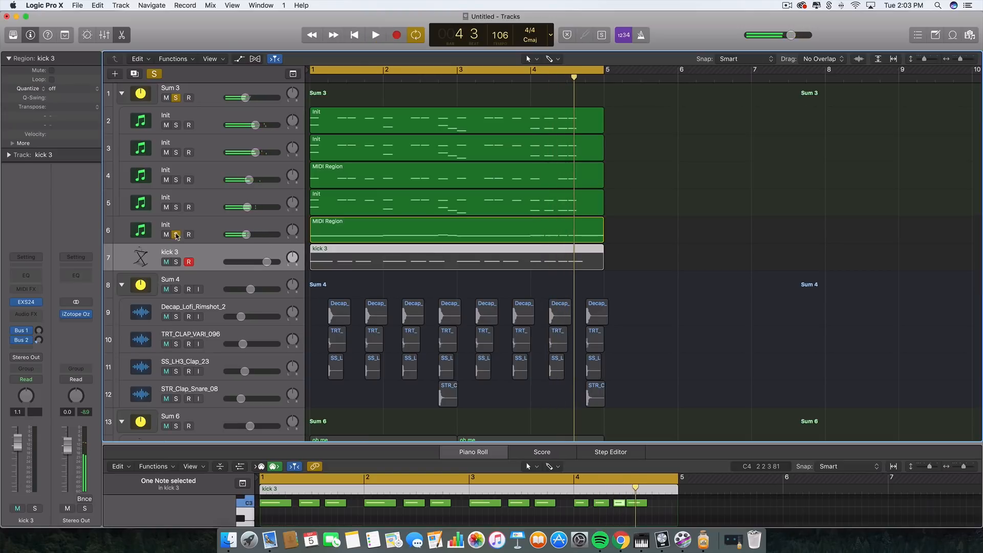
Step: Clear the solos on the fifth Init track and the Sum 3 stack, and select all five Init regions
{"action": "left_click", "coordinate": [176, 234]}
{"action": "left_click", "coordinate": [176, 98]}
{"action": "left_click_drag", "start_coordinate": [661, 240], "coordinate": [464, 116]}
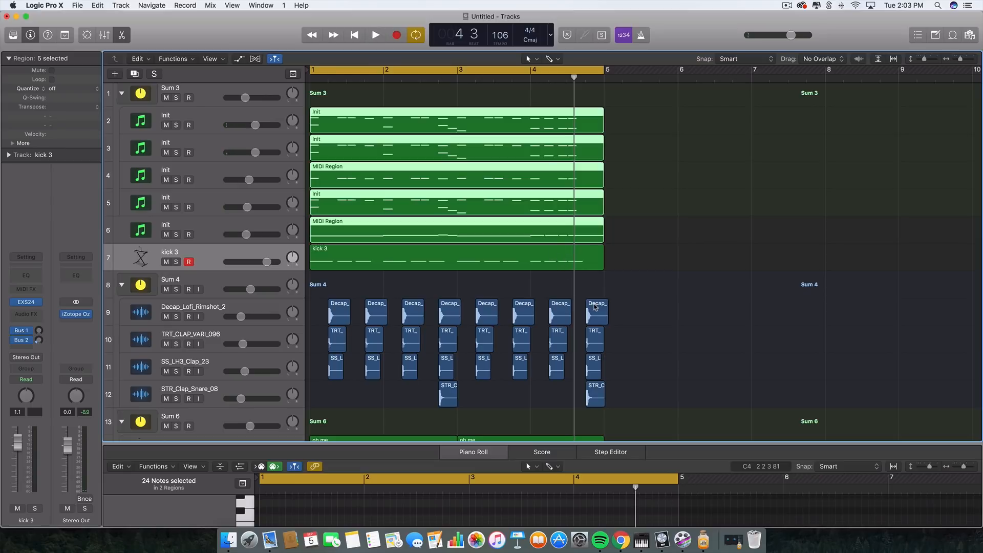
Step: Solo the kick 3 track and show its region's notes in an enlarged Piano Roll
{"action": "scroll", "coordinate": [649, 286], "scroll_direction": "down", "scroll_amount": 3}
{"action": "scroll", "coordinate": [510, 223], "scroll_direction": "down", "scroll_amount": 3}
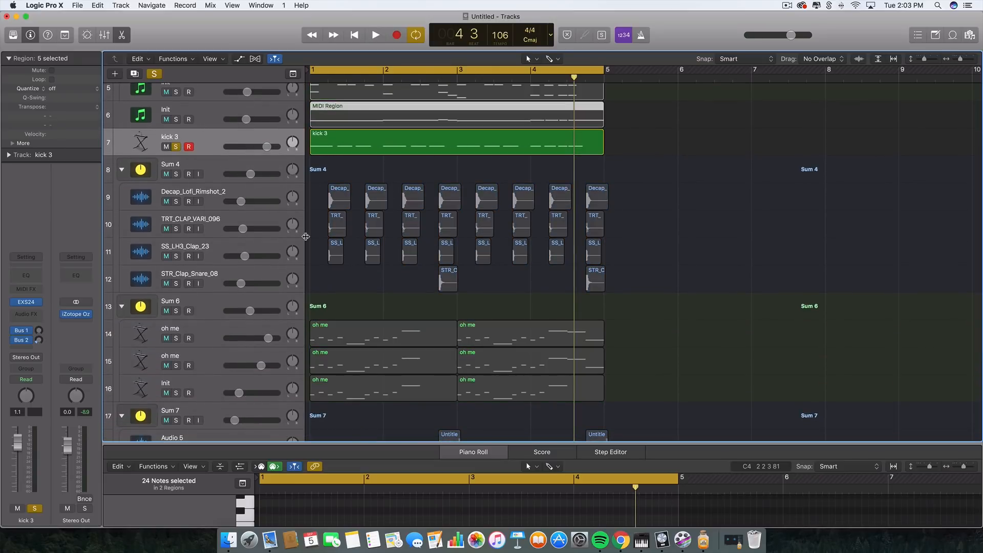
{"action": "scroll", "coordinate": [306, 236], "scroll_direction": "down", "scroll_amount": 2}
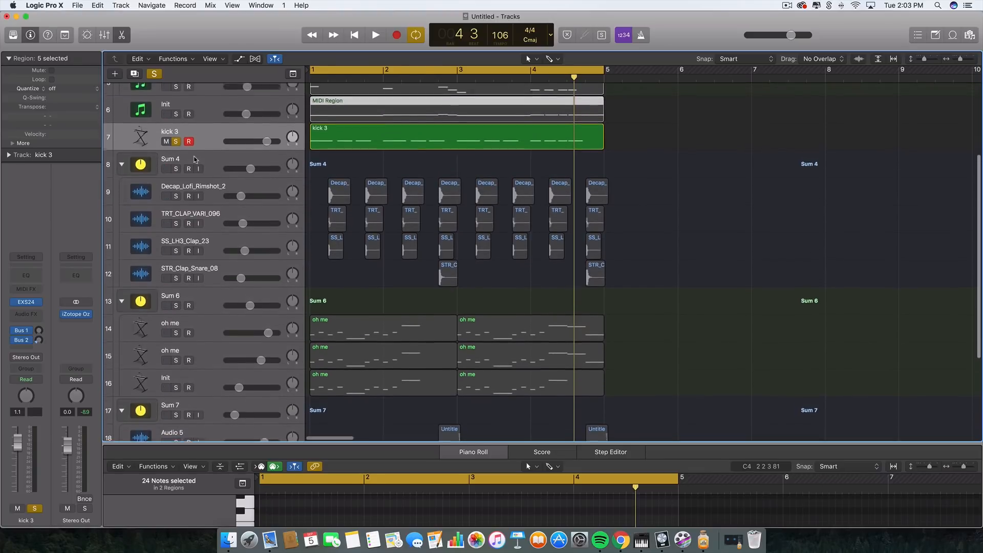
{"action": "left_click", "coordinate": [358, 131]}
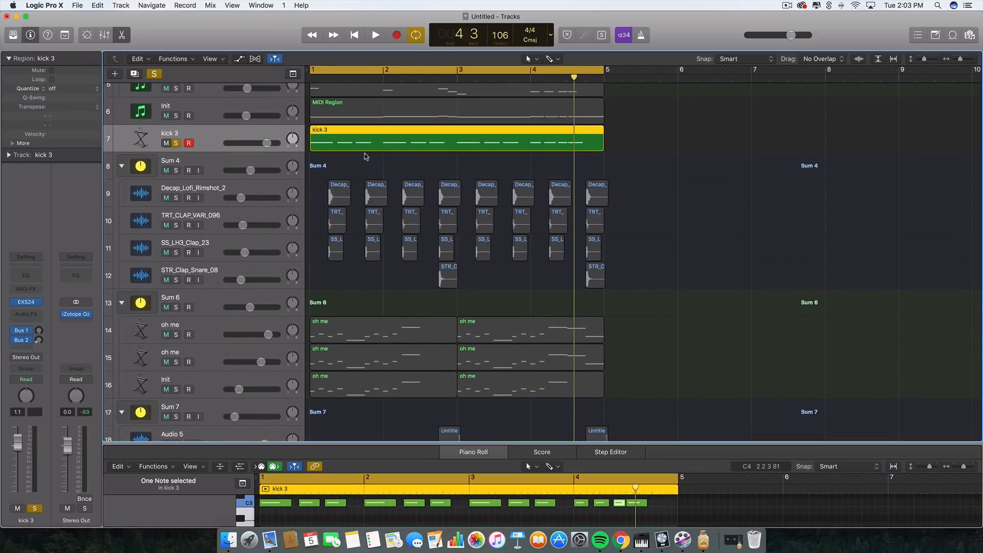
{"action": "left_click_drag", "start_coordinate": [409, 443], "coordinate": [409, 217]}
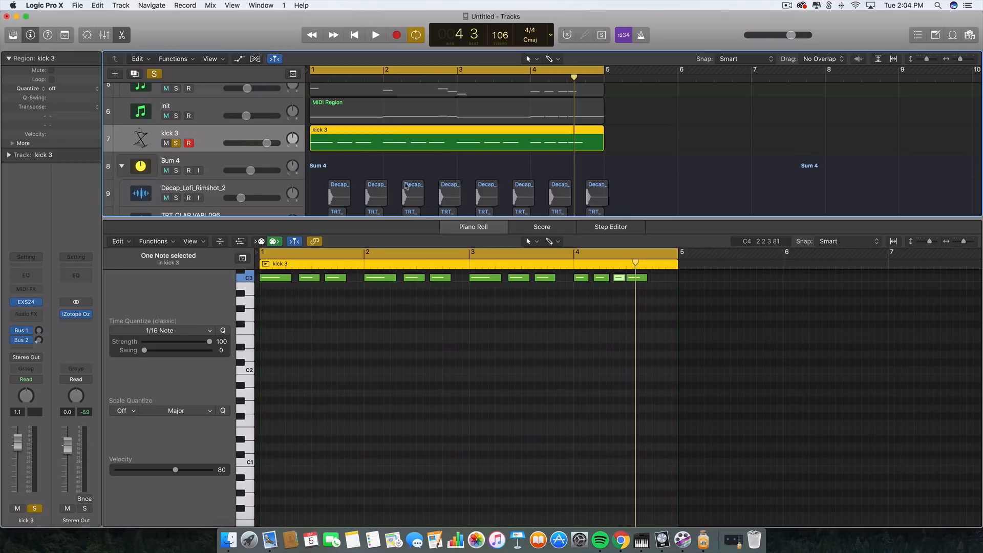
{"action": "scroll", "coordinate": [379, 295], "scroll_direction": "up", "scroll_amount": 2}
{"action": "left_click", "coordinate": [381, 291]}
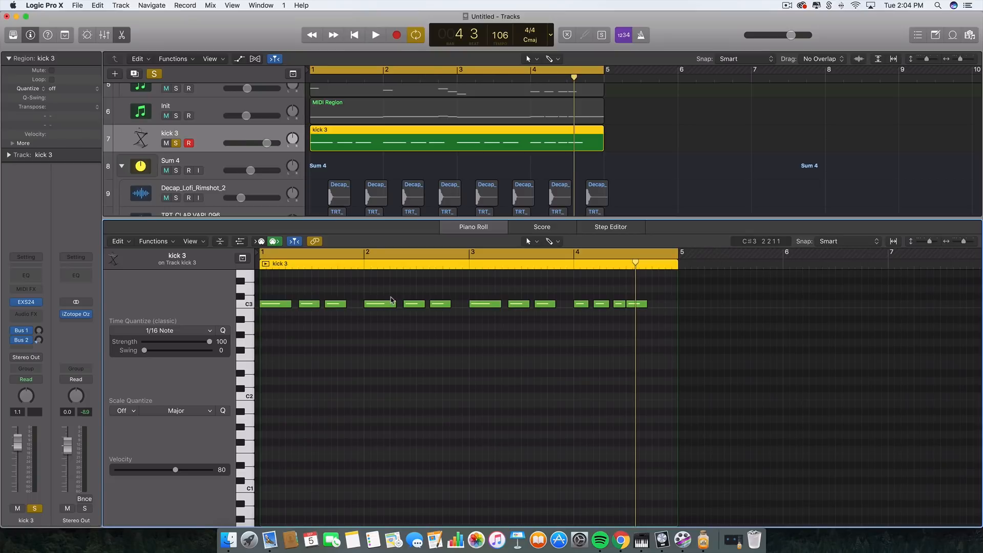
Step: Audition the kick 3 pattern and replay it with its Bus 1 and Bus 2 sends bypassed
{"action": "key", "text": "space"}
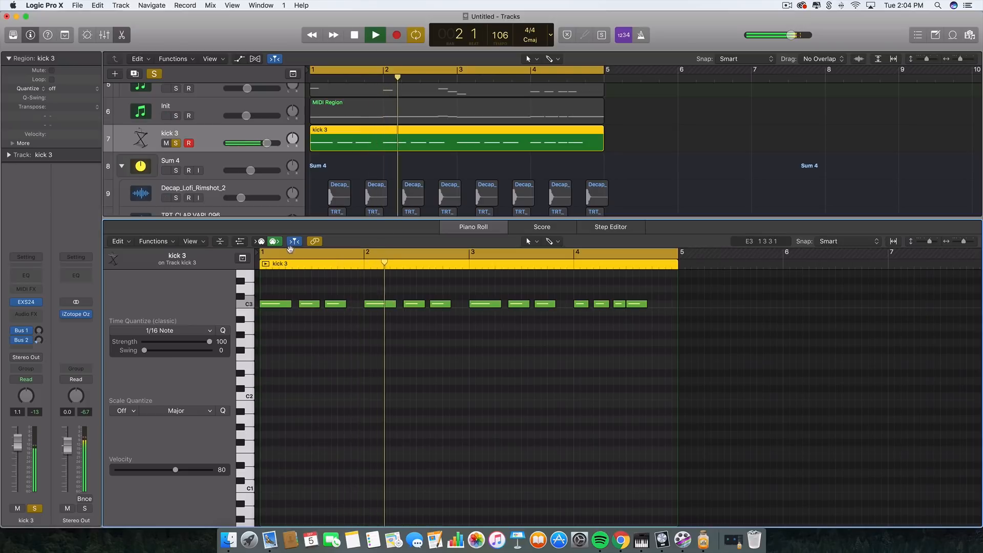
{"action": "key", "text": "space"}
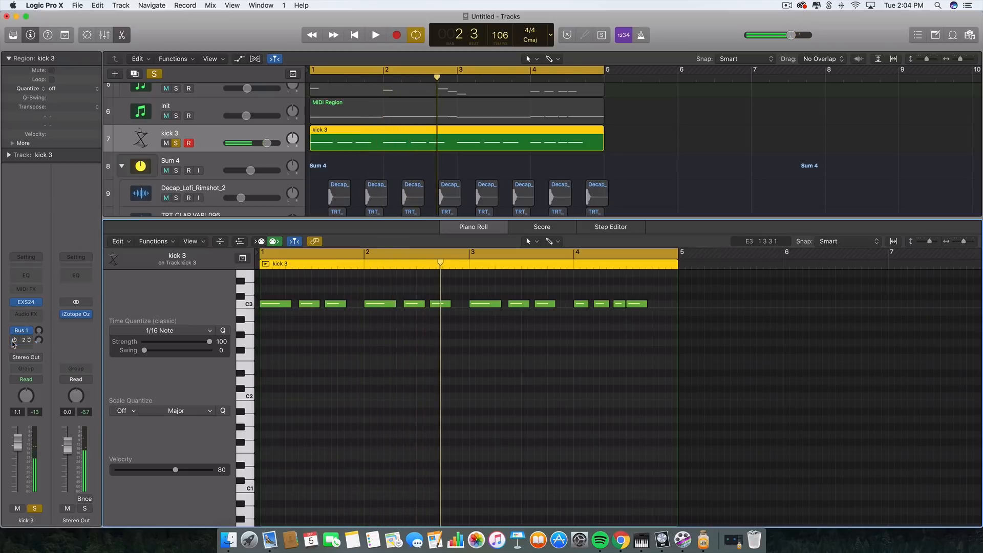
{"action": "key", "text": "space"}
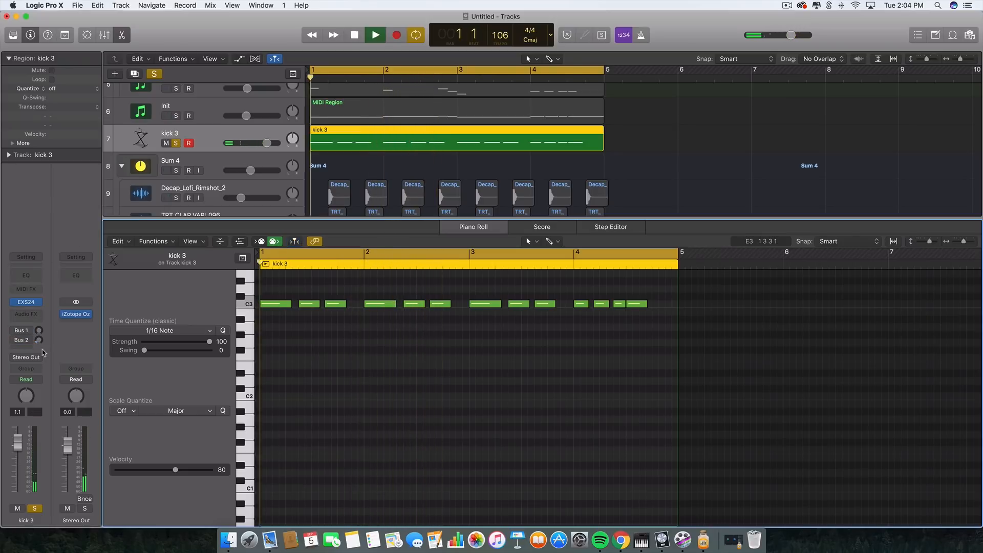
{"action": "key", "text": "space"}
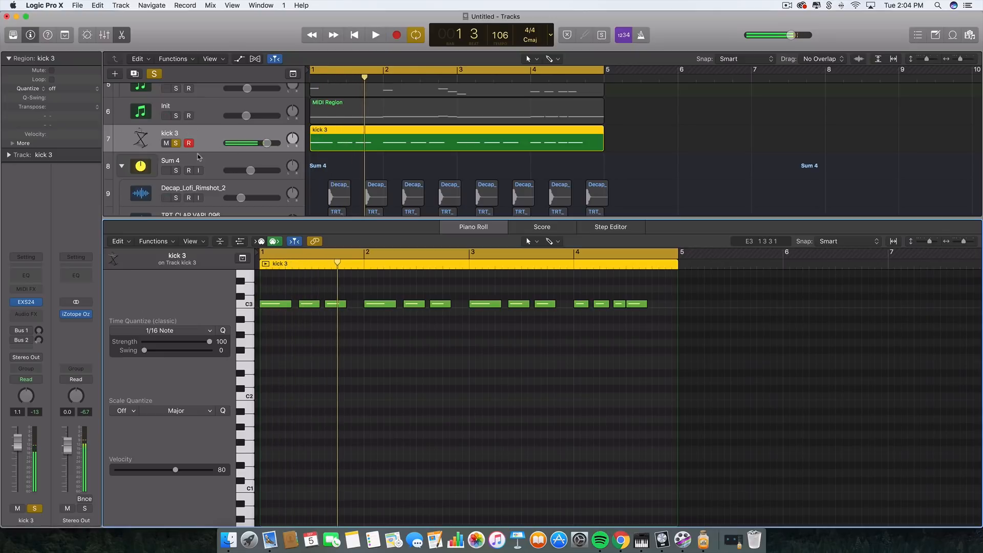
Step: Add the Sum 4 stack to the solo and shrink the Piano Roll to reveal more tracks
{"action": "scroll", "coordinate": [175, 148], "scroll_direction": "down", "scroll_amount": 3}
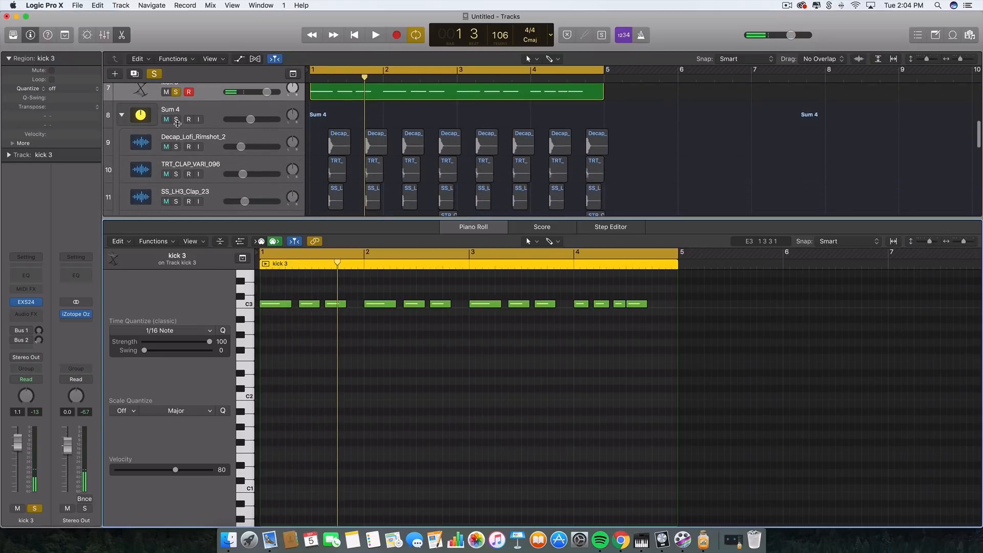
{"action": "left_click", "coordinate": [175, 120]}
{"action": "scroll", "coordinate": [358, 163], "scroll_direction": "down", "scroll_amount": 3}
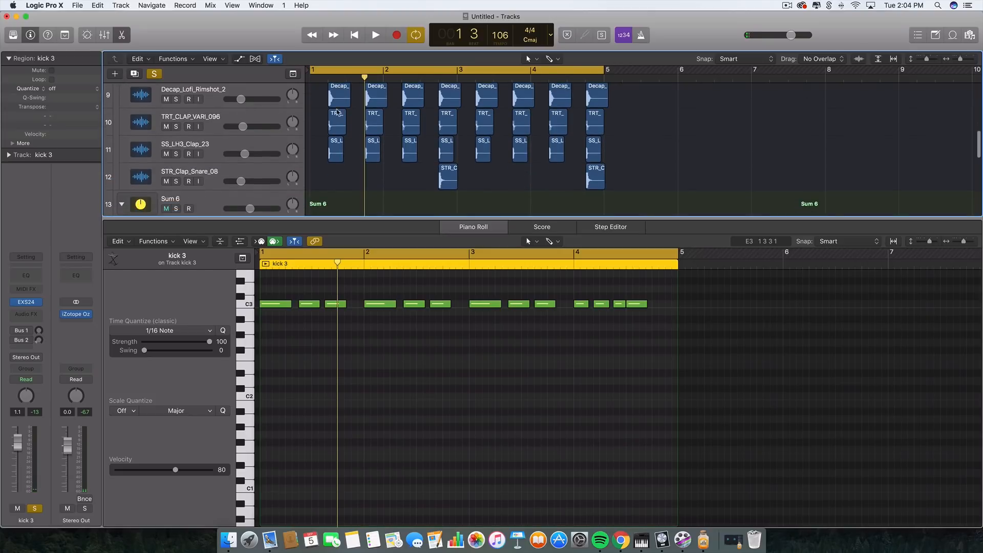
{"action": "left_click_drag", "start_coordinate": [338, 220], "coordinate": [343, 447]}
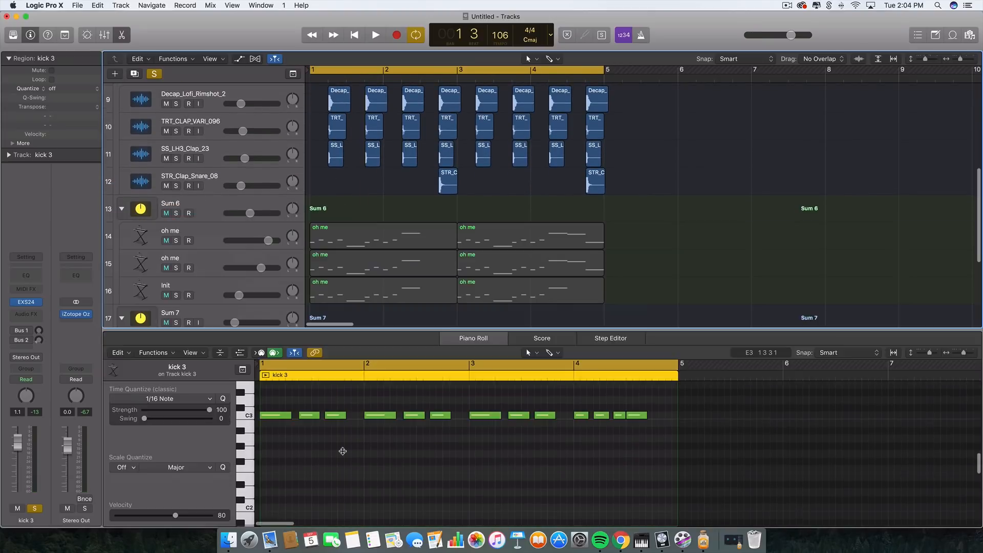
Step: Select the Decap_Lofi_Rimshot_2 regions and solo that track with kick 3 in place of the Sum 4 stack, auditioning the pair
{"action": "scroll", "coordinate": [604, 218], "scroll_direction": "up", "scroll_amount": 3}
{"action": "left_click_drag", "start_coordinate": [680, 194], "coordinate": [607, 137]}
{"action": "left_click", "coordinate": [349, 114]}
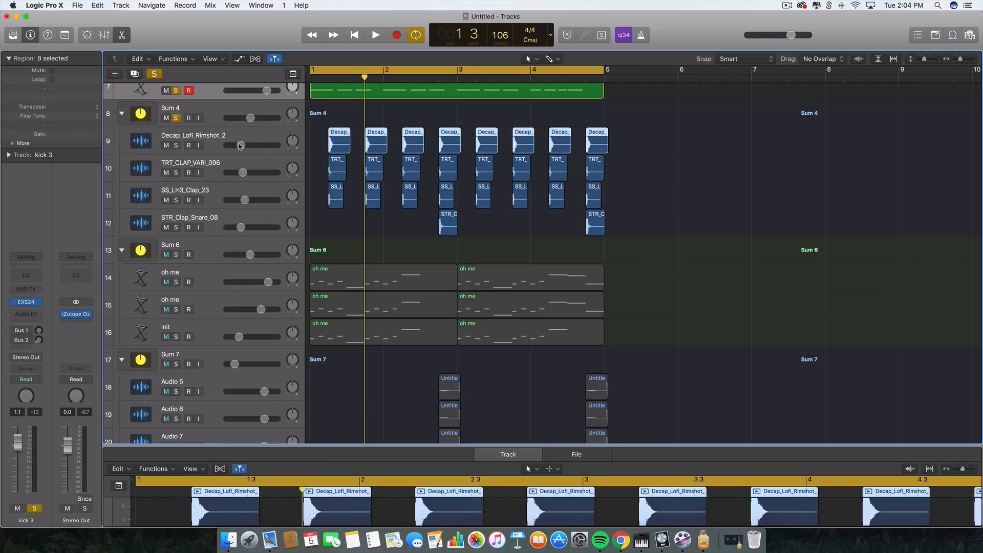
{"action": "left_click", "coordinate": [176, 145]}
{"action": "key", "text": "space"}
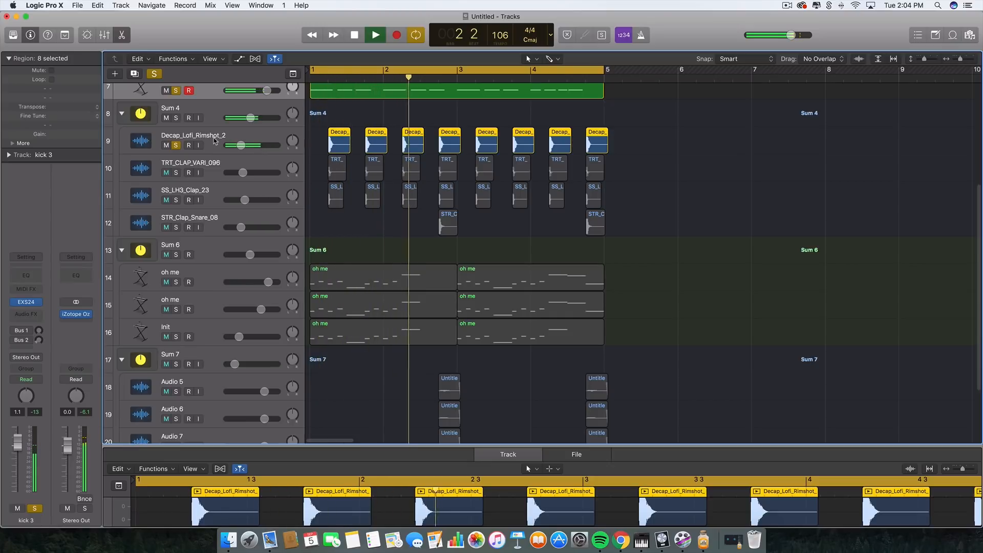
{"action": "key", "text": "space"}
Step: Add TRT_CLAP_VARI_096 to the solo and play it with the rimshot and kick
{"action": "left_click", "coordinate": [177, 173]}
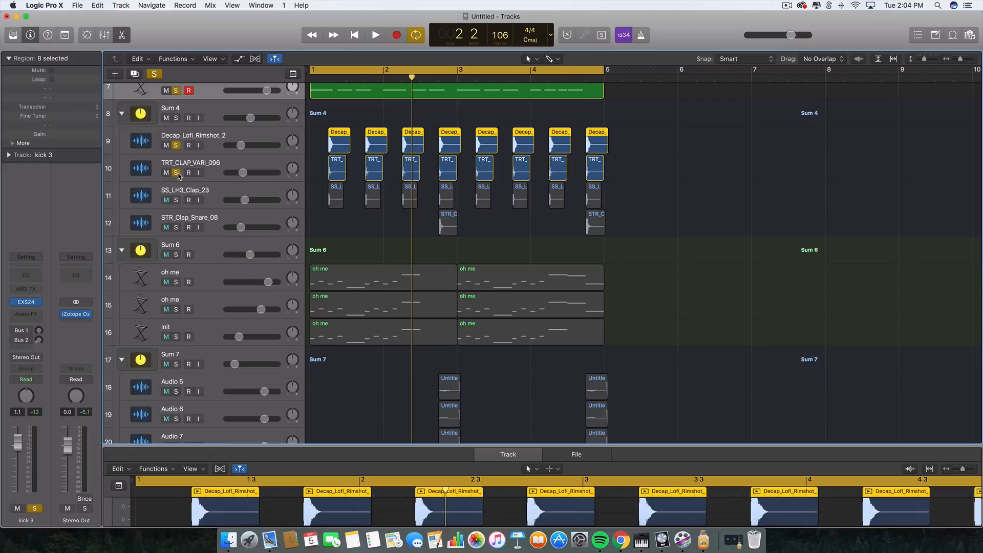
{"action": "key", "text": "space"}
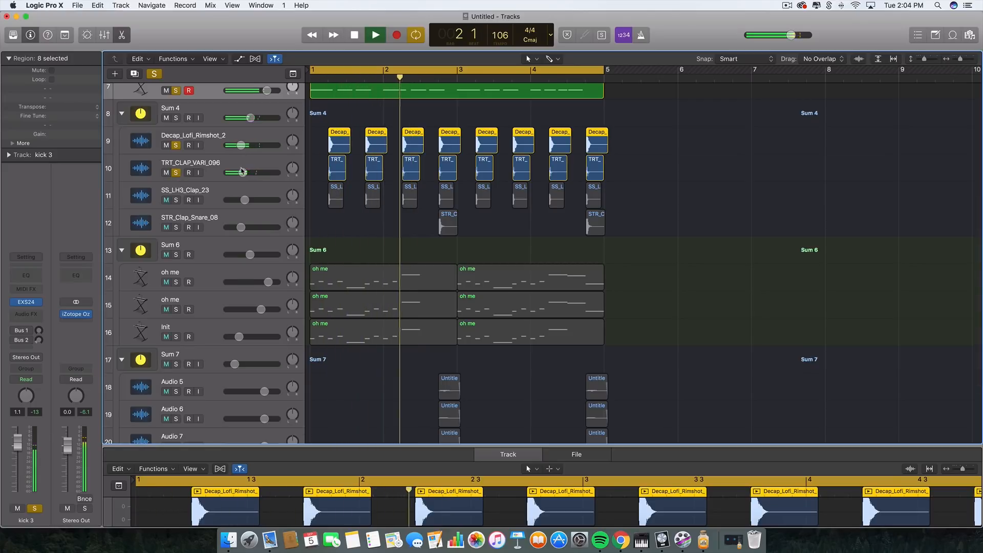
{"action": "key", "text": "space"}
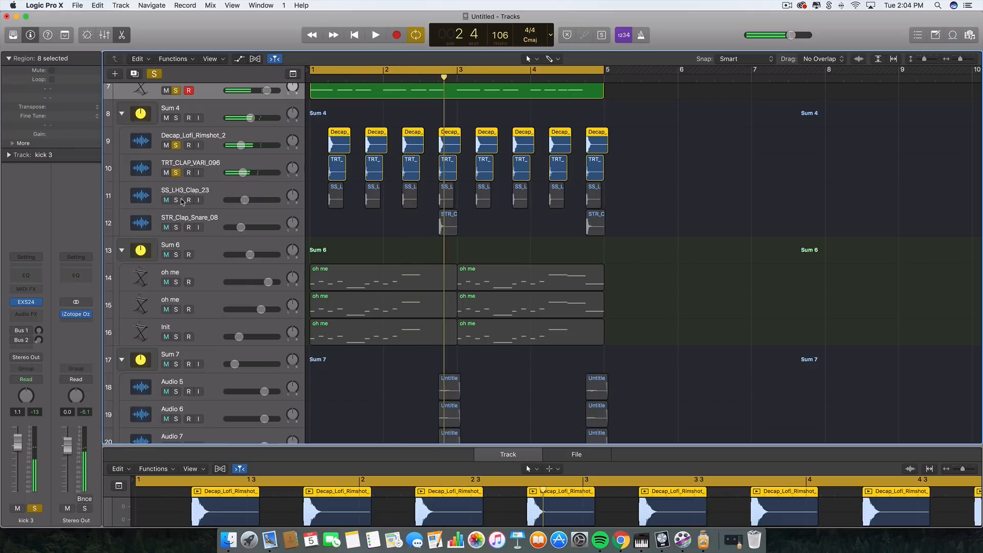
Step: Add SS_LH3_Clap_23 to the solo and play it with the rimshot, TRT clap and kick 3
{"action": "left_click", "coordinate": [175, 200]}
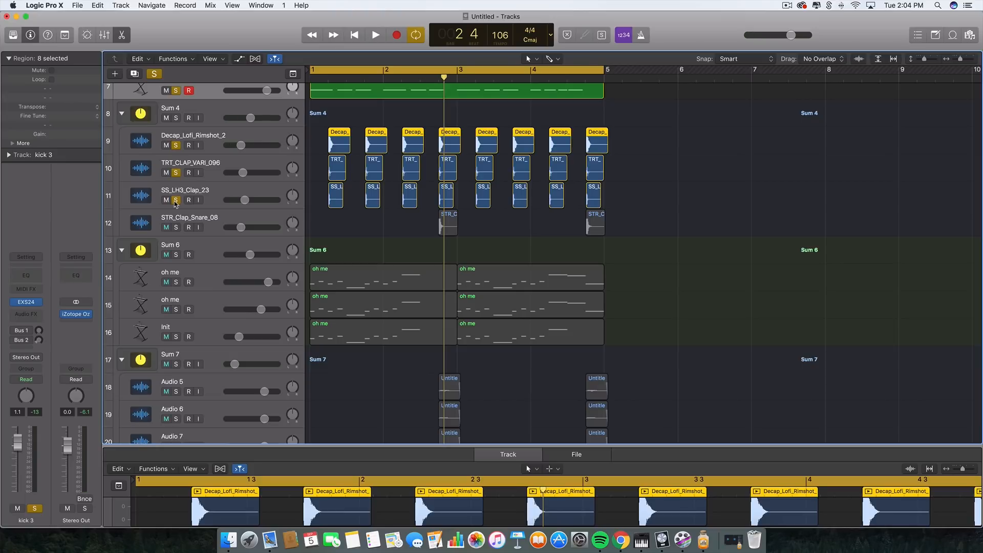
{"action": "key", "text": "space"}
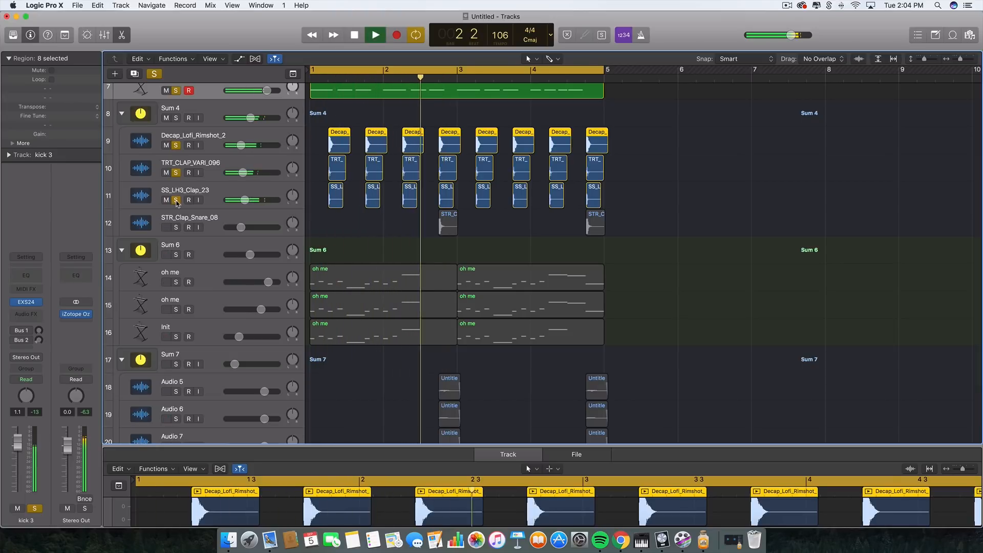
{"action": "key", "text": "space"}
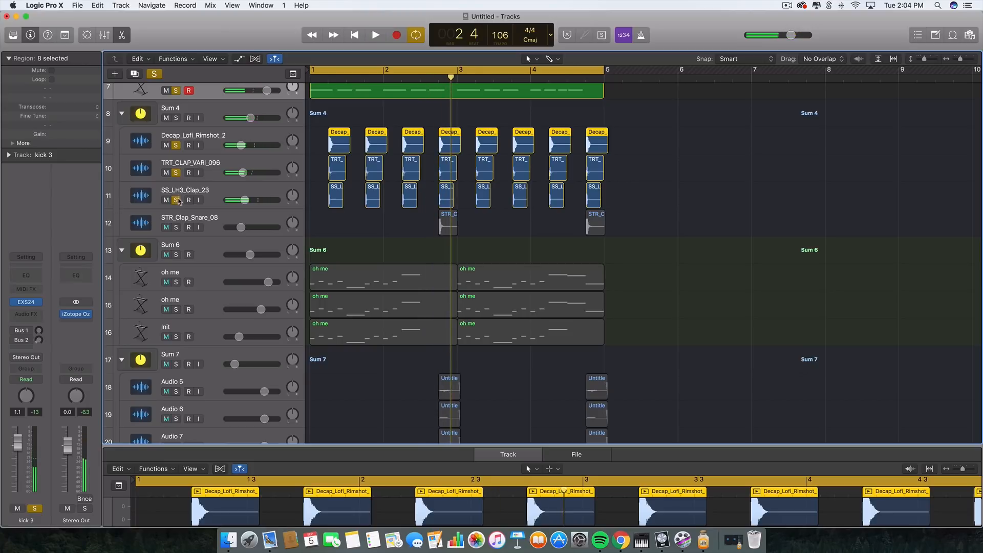
Step: Replace the three individual rimshot and clap solos with the whole Sum 4 stack and play it with kick 3
{"action": "left_click", "coordinate": [177, 201]}
{"action": "left_click", "coordinate": [176, 174]}
{"action": "left_click", "coordinate": [176, 145]}
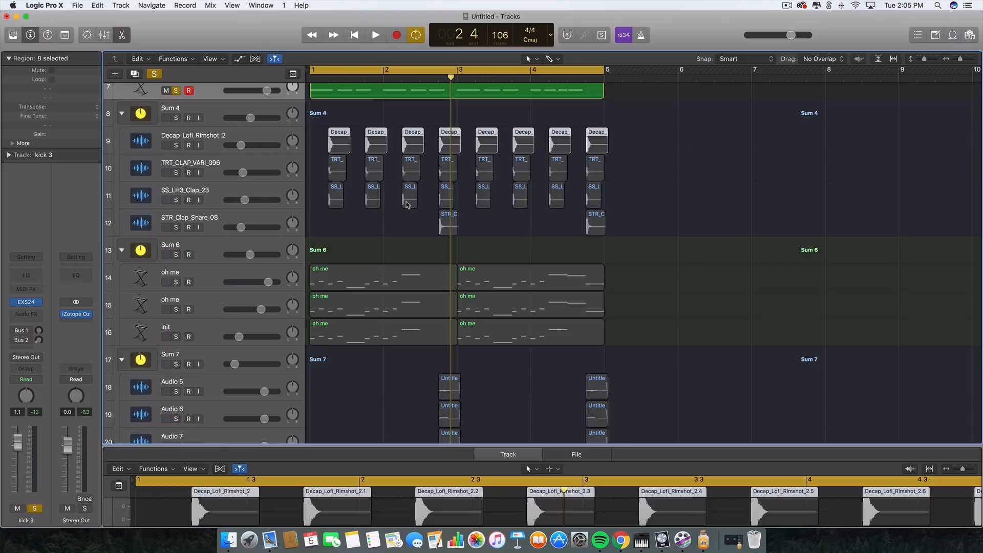
{"action": "left_click", "coordinate": [409, 223]}
{"action": "left_click", "coordinate": [449, 223]}
{"action": "left_click", "coordinate": [176, 118]}
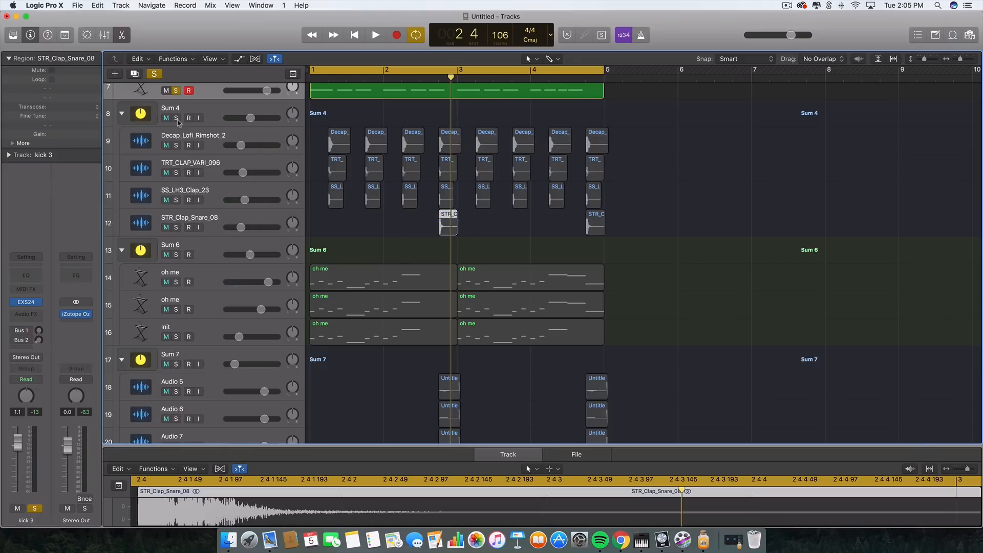
{"action": "key", "text": "space"}
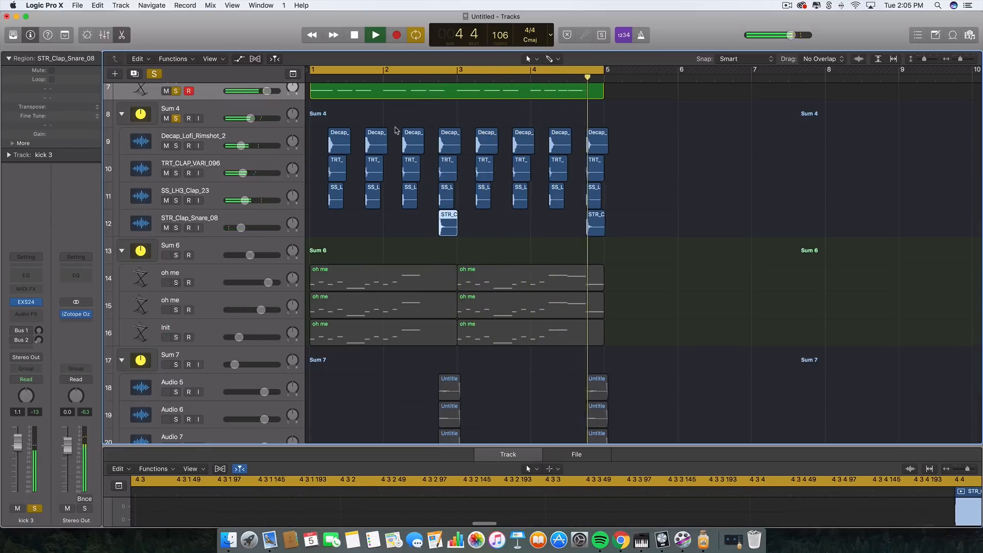
{"action": "key", "text": "space"}
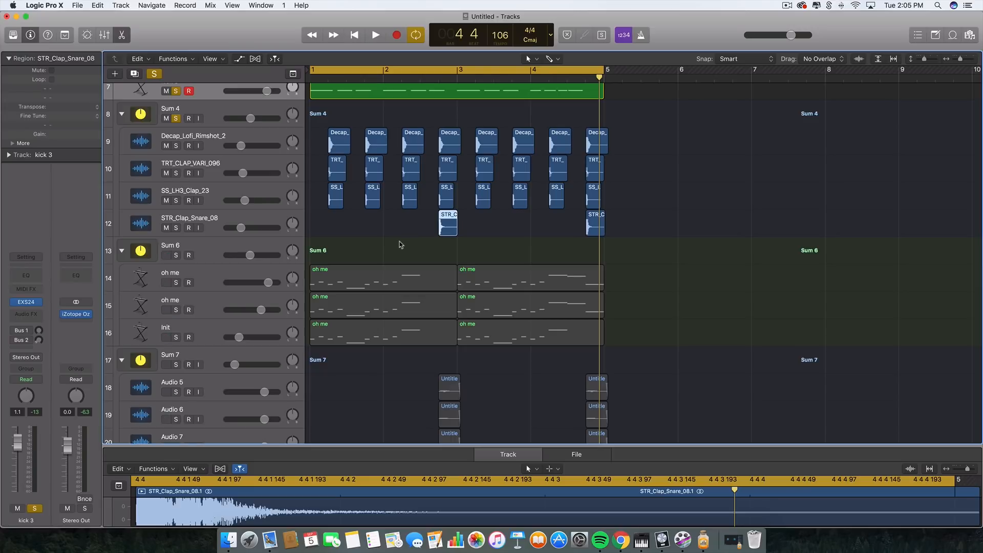
Step: Select both STR_Clap_Snare_08 regions, then clear the solos and select the kick 3 region with all Sum 4 regions
{"action": "left_click_drag", "start_coordinate": [402, 229], "coordinate": [622, 230]}
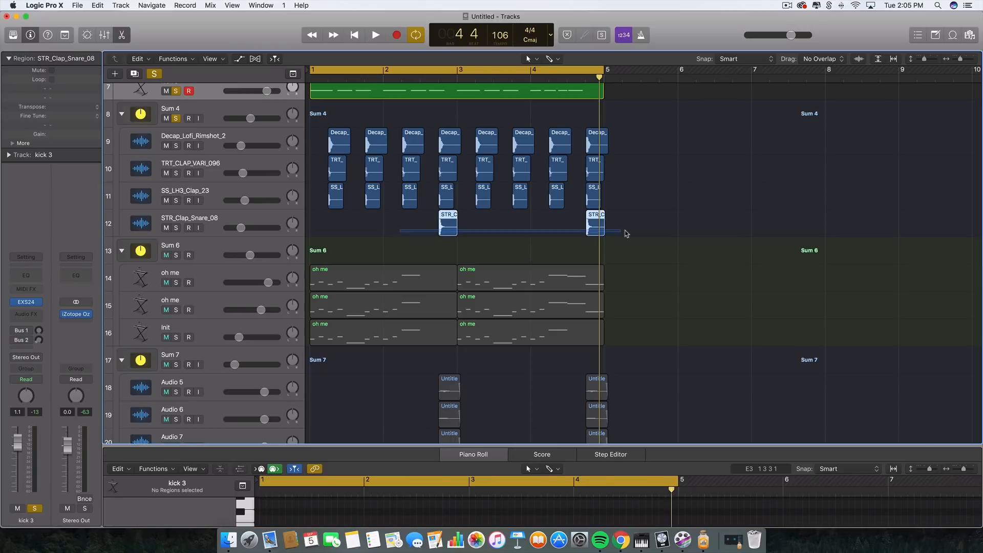
{"action": "scroll", "coordinate": [406, 182], "scroll_direction": "up", "scroll_amount": 5}
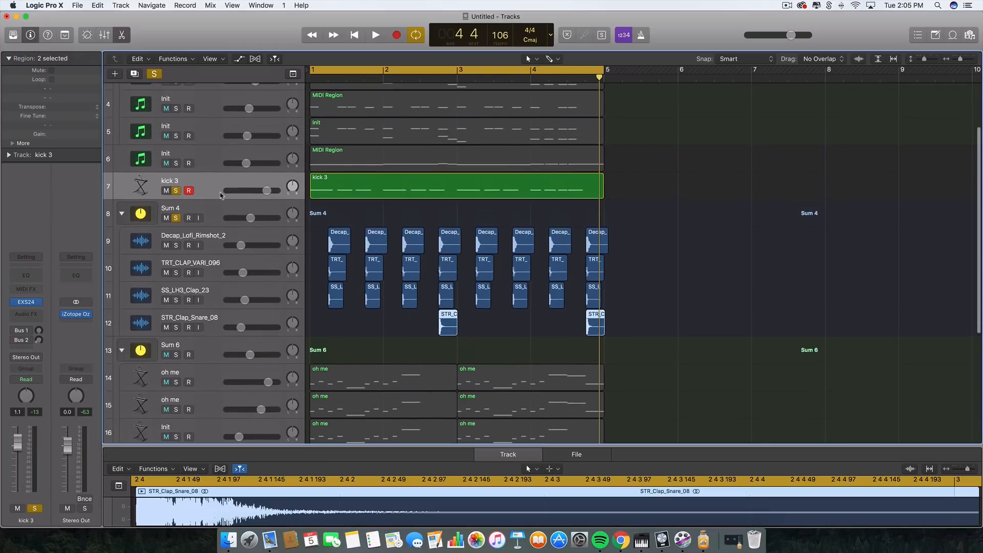
{"action": "left_click", "coordinate": [175, 190]}
{"action": "scroll", "coordinate": [462, 264], "scroll_direction": "down", "scroll_amount": 2}
{"action": "left_click_drag", "start_coordinate": [657, 298], "coordinate": [310, 143]}
Step: Point out the remaining layers by selecting the Sum 6, Funk Boogie Kit and Sum 7 regions in turn
{"action": "scroll", "coordinate": [467, 206], "scroll_direction": "down", "scroll_amount": 5}
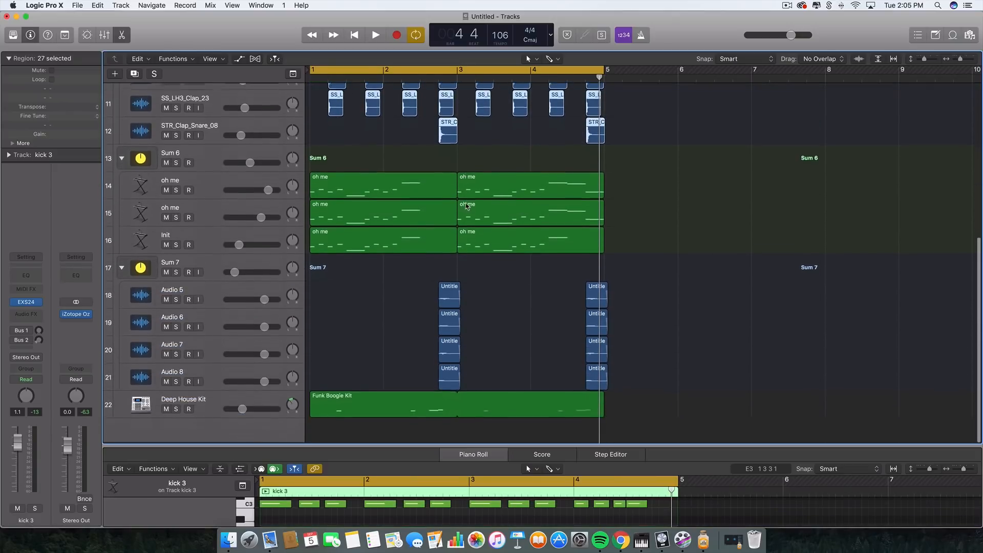
{"action": "left_click_drag", "start_coordinate": [746, 245], "coordinate": [313, 191]}
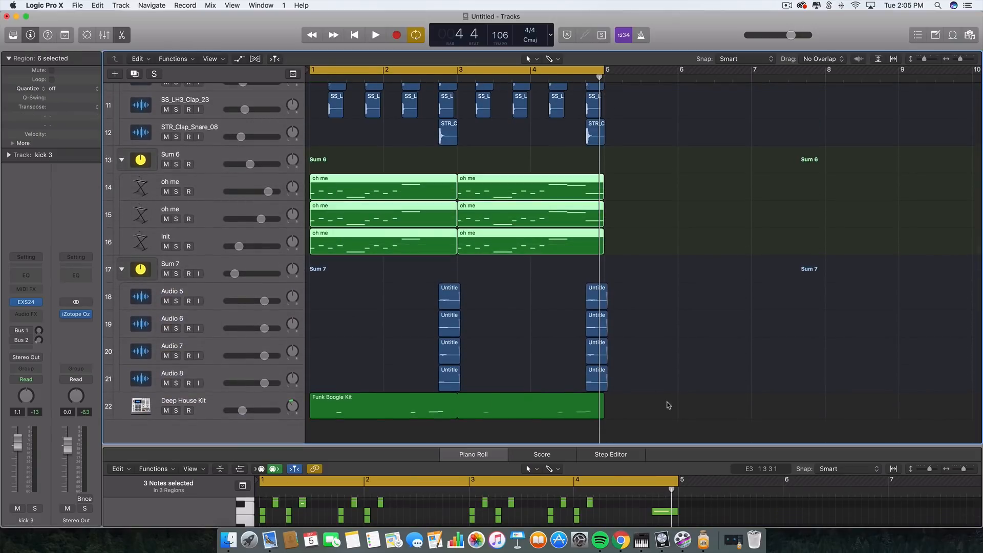
{"action": "left_click", "coordinate": [468, 415]}
{"action": "left_click_drag", "start_coordinate": [680, 372], "coordinate": [438, 274]}
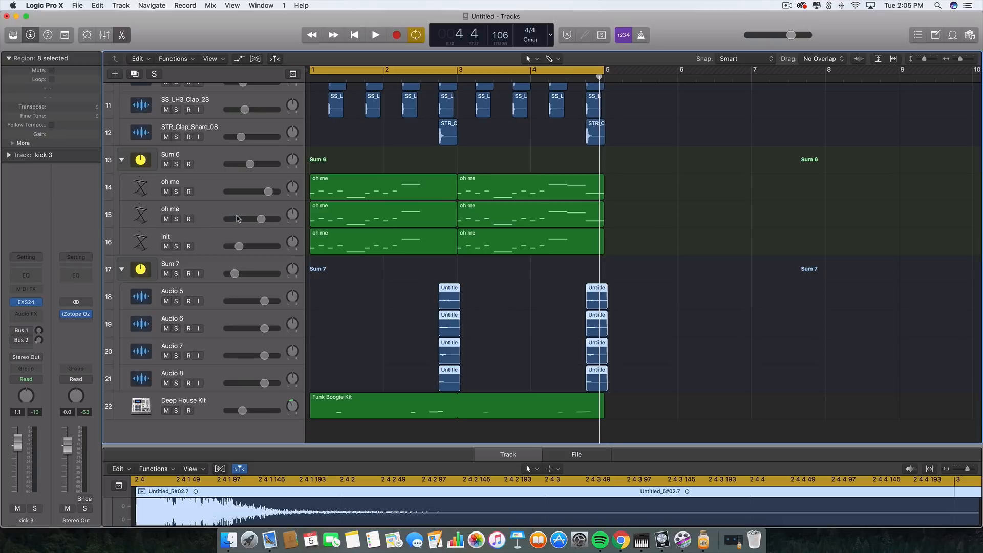
Step: Solo the Sum 6 stack and play the loop
{"action": "left_click", "coordinate": [176, 165]}
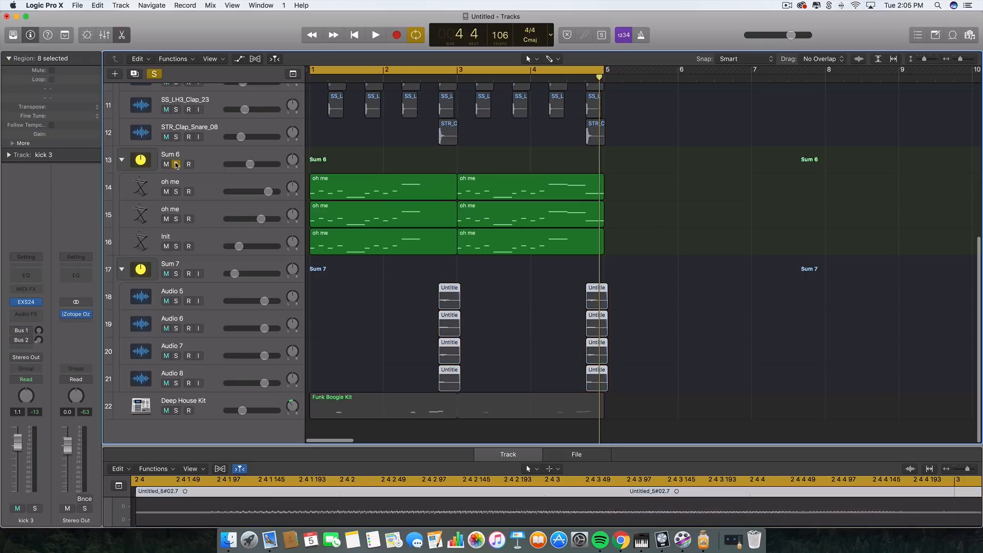
{"action": "key", "text": "space"}
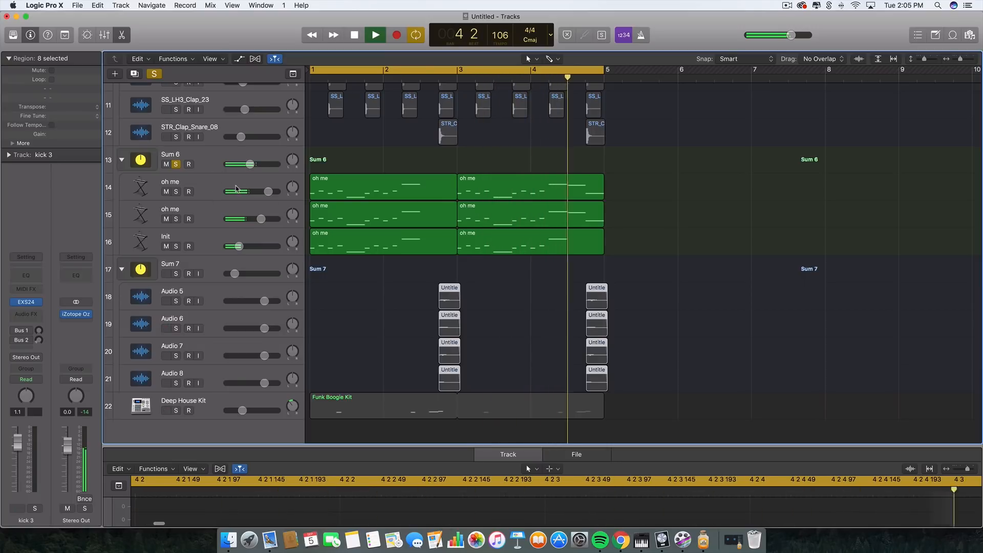
{"action": "key", "text": "space"}
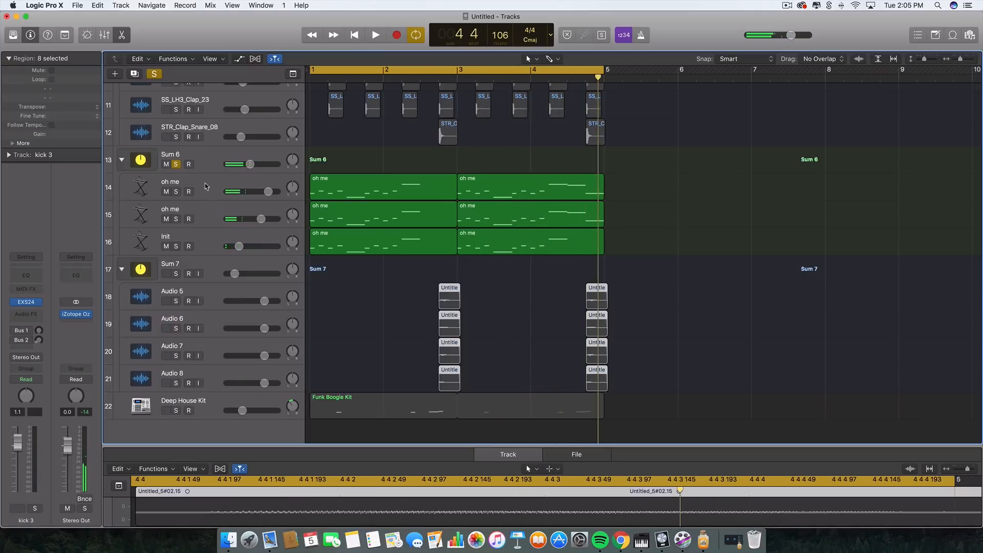
Step: Clear the Sum 6 solo and go through its two oh me tracks and the Init track, ending on the first oh me track
{"action": "left_click", "coordinate": [206, 178]}
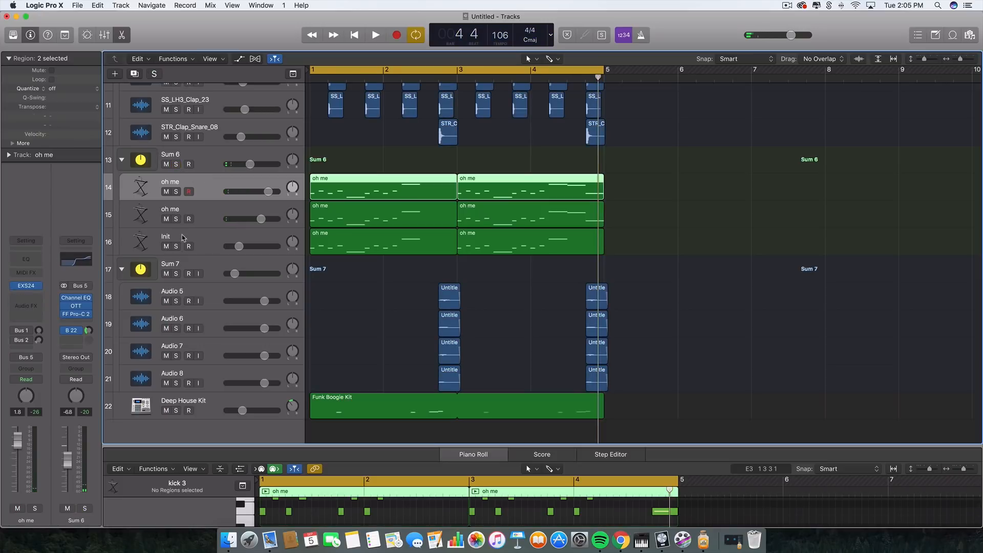
{"action": "left_click", "coordinate": [207, 240]}
{"action": "left_click", "coordinate": [207, 219]}
{"action": "left_click", "coordinate": [202, 238]}
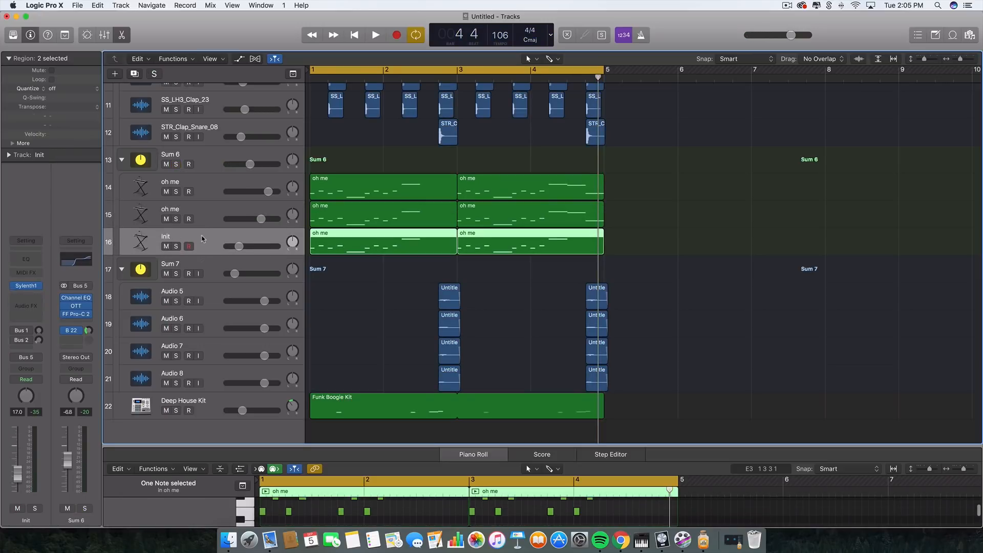
{"action": "left_click", "coordinate": [187, 189]}
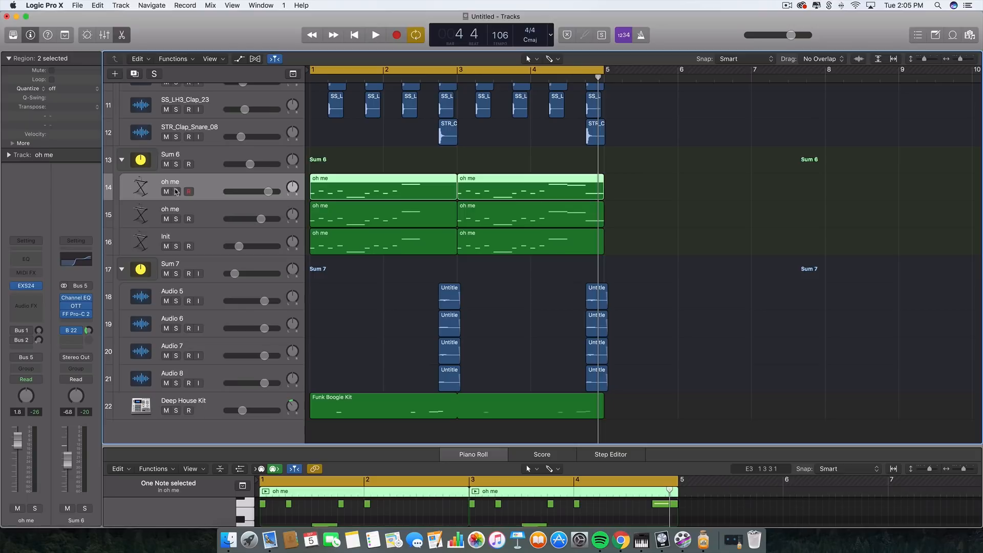
Step: Solo the first oh me track in Sum 6, play it, and enlarge the Piano Roll to show its melody notes
{"action": "left_click", "coordinate": [176, 192]}
{"action": "key", "text": "space"}
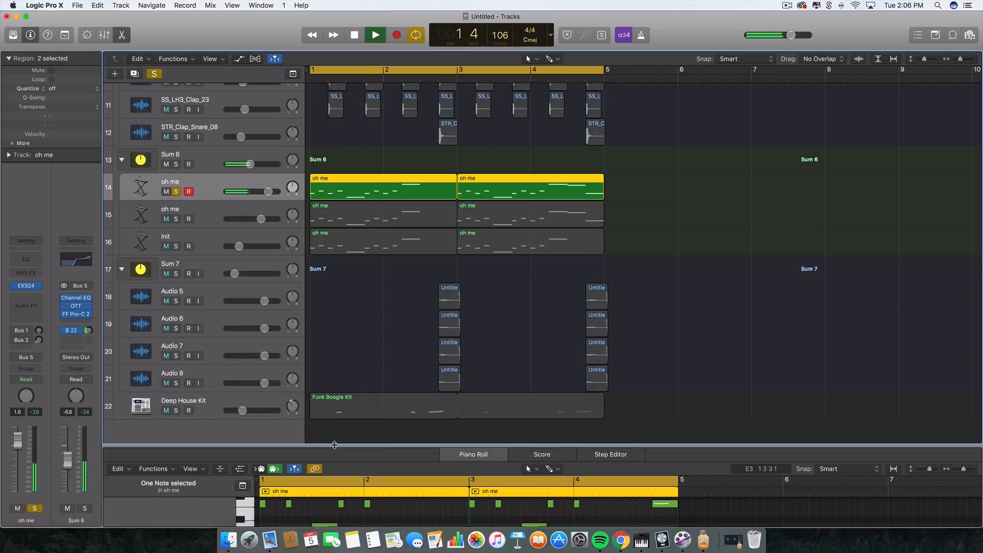
{"action": "left_click_drag", "start_coordinate": [333, 445], "coordinate": [341, 207]}
{"action": "key", "text": "space"}
{"action": "scroll", "coordinate": [347, 279], "scroll_direction": "up", "scroll_amount": 8}
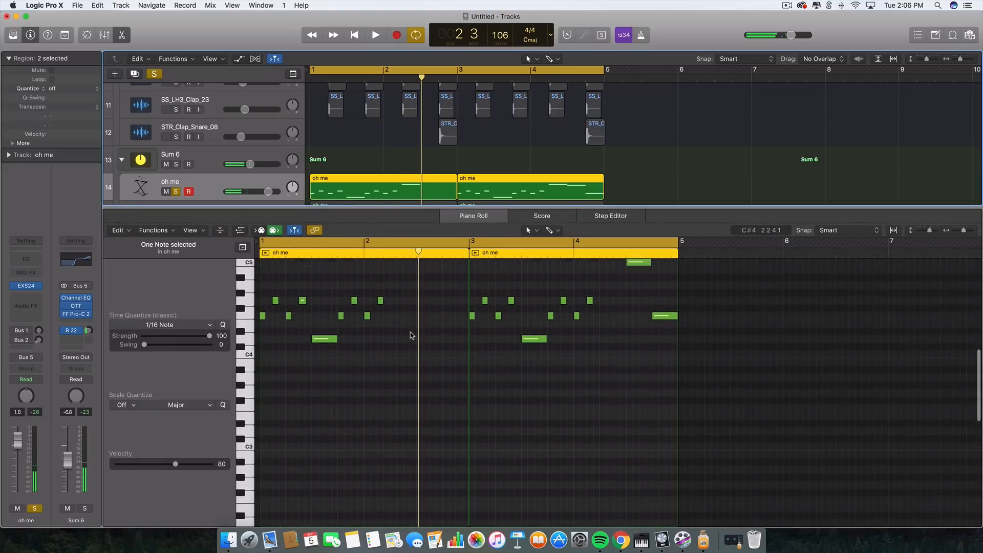
{"action": "scroll", "coordinate": [303, 401], "scroll_direction": "down", "scroll_amount": 4}
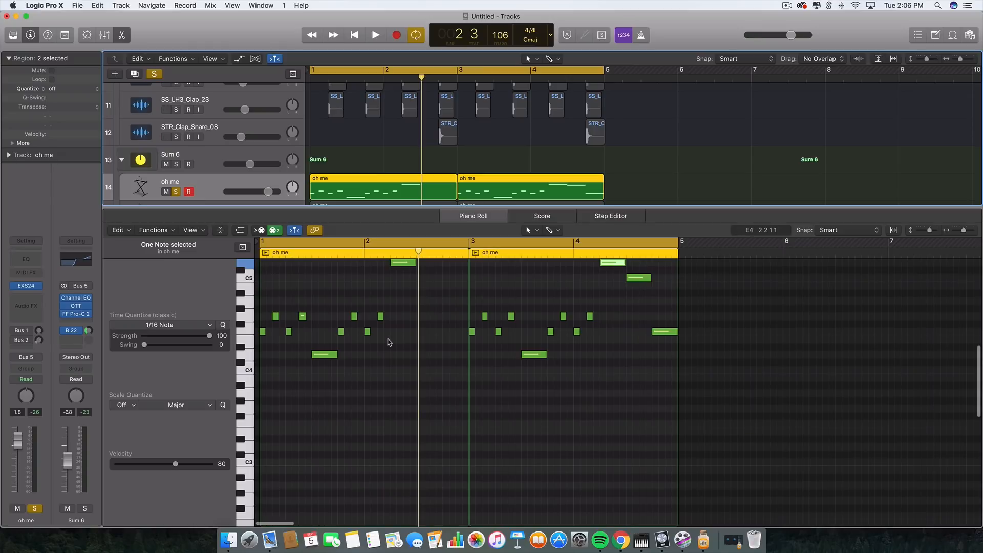
{"action": "scroll", "coordinate": [566, 163], "scroll_direction": "down", "scroll_amount": 4}
{"action": "mouse_move", "coordinate": [31, 285]}
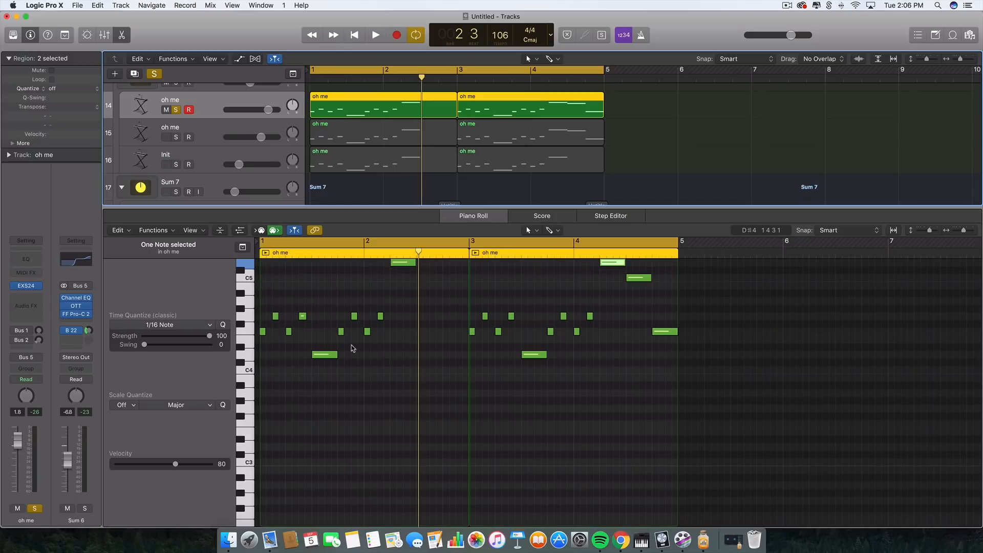
{"action": "scroll", "coordinate": [353, 348], "scroll_direction": "up", "scroll_amount": 3}
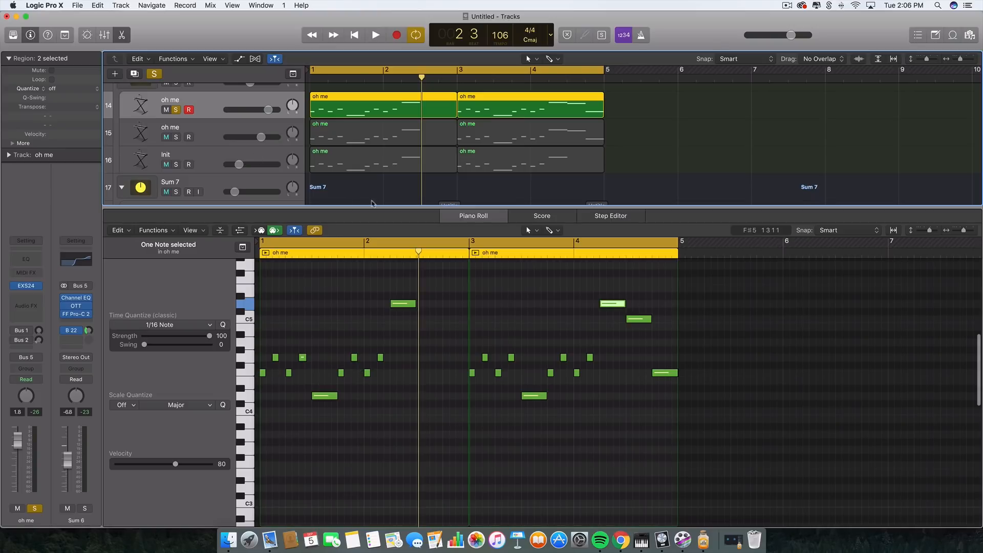
Step: Select all notes in the first oh me track's two regions and replay the melody with the notes shown larger
{"action": "left_click_drag", "start_coordinate": [747, 421], "coordinate": [254, 275]}
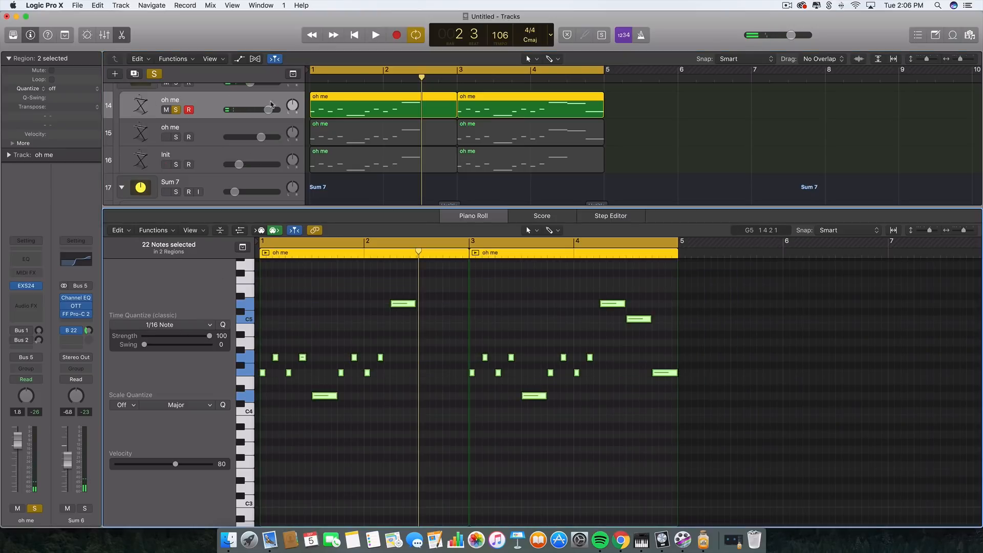
{"action": "scroll", "coordinate": [294, 411], "scroll_direction": "up", "scroll_amount": 4}
{"action": "key", "text": "space"}
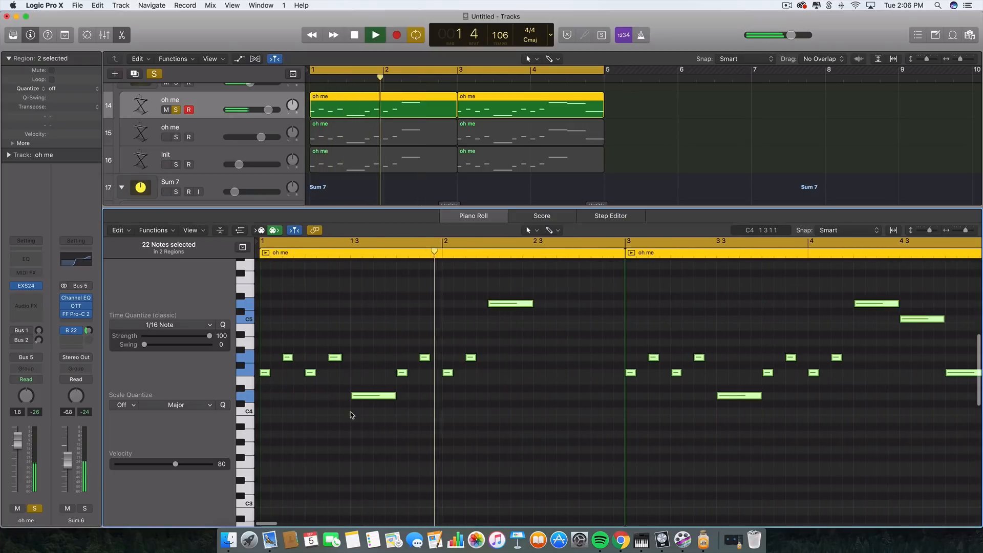
{"action": "key", "text": "space"}
Step: Deselect the melody notes and sound several lower keys on the Piano Roll keyboard to demonstrate the instrument's range
{"action": "scroll", "coordinate": [339, 416], "scroll_direction": "down", "scroll_amount": 3}
{"action": "left_click", "coordinate": [254, 431]}
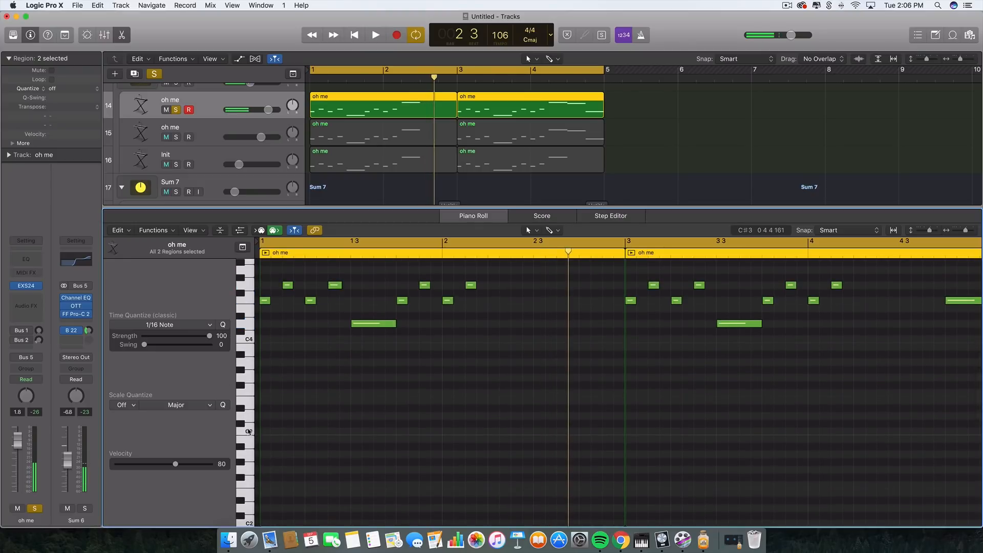
{"action": "left_click", "coordinate": [247, 352]}
{"action": "left_click", "coordinate": [246, 364]}
{"action": "left_click", "coordinate": [244, 380]}
{"action": "scroll", "coordinate": [400, 366], "scroll_direction": "up", "scroll_amount": 3}
{"action": "scroll", "coordinate": [382, 129], "scroll_direction": "down", "scroll_amount": 2}
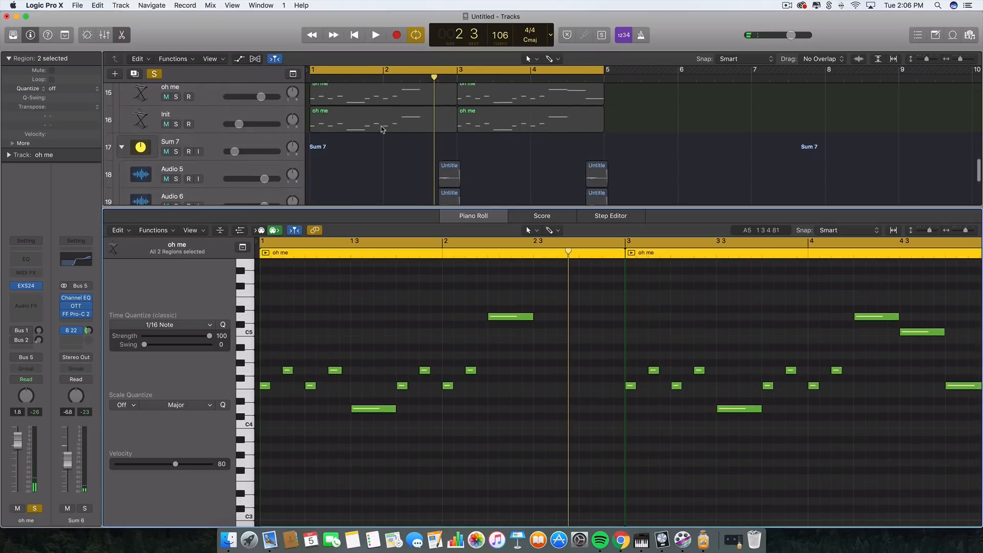
{"action": "scroll", "coordinate": [381, 129], "scroll_direction": "up", "scroll_amount": 2}
Step: Switch the solo from the first to the second oh me track, select its two regions and play them
{"action": "left_click", "coordinate": [176, 169]}
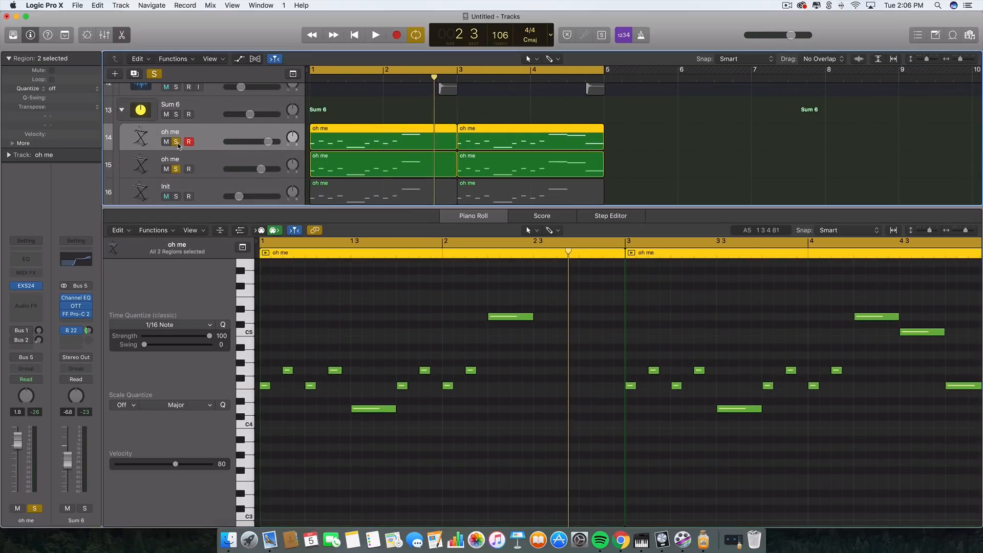
{"action": "left_click", "coordinate": [175, 142]}
{"action": "left_click_drag", "start_coordinate": [642, 152], "coordinate": [400, 166]}
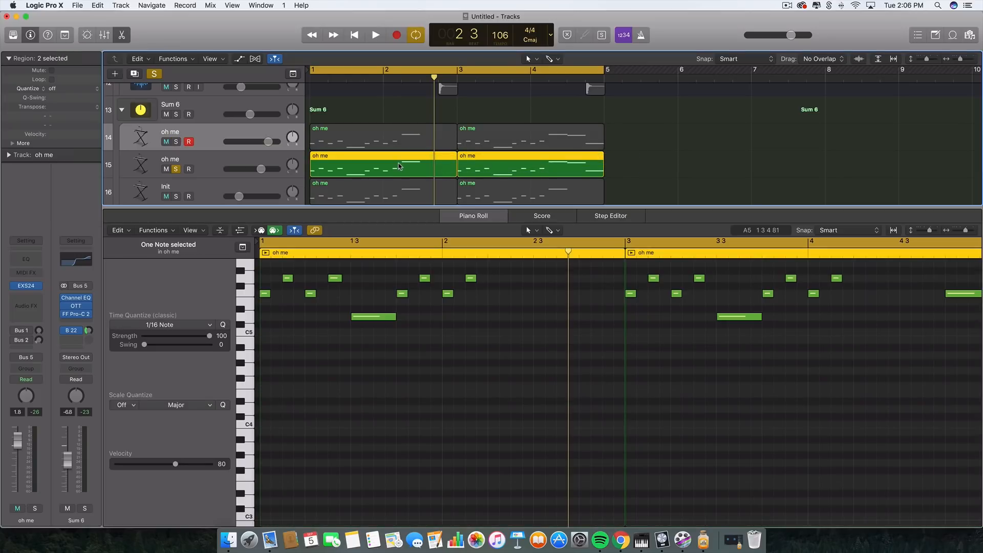
{"action": "key", "text": "space"}
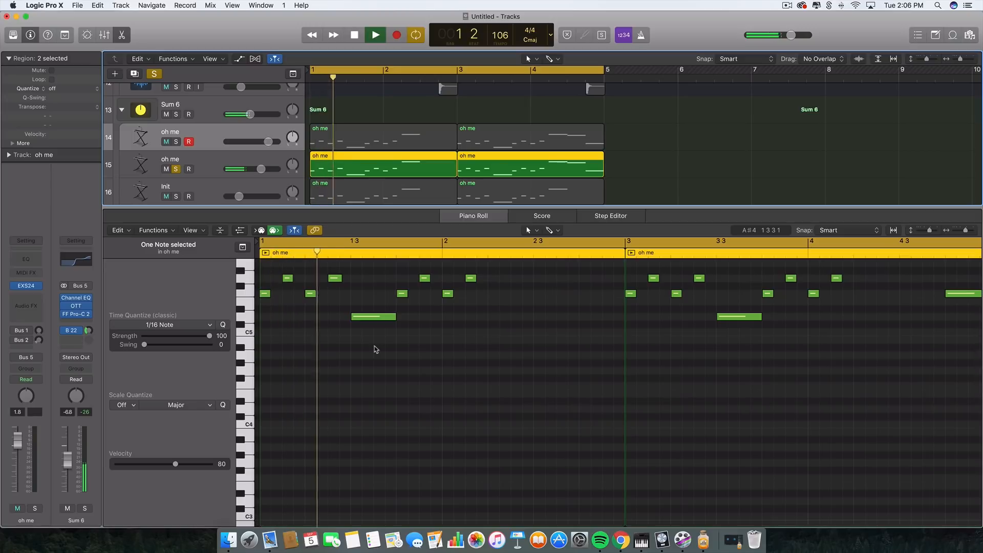
{"action": "scroll", "coordinate": [374, 349], "scroll_direction": "up", "scroll_amount": 2}
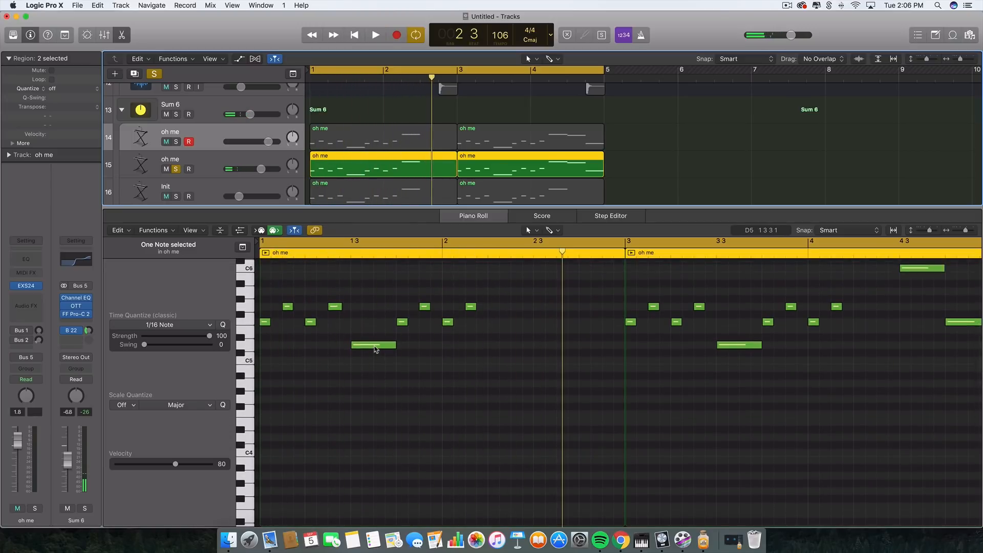
Step: Solo the first oh me track together with the second, select their four regions and play both melody layers
{"action": "mouse_move", "coordinate": [375, 350]}
{"action": "left_click", "coordinate": [459, 391]}
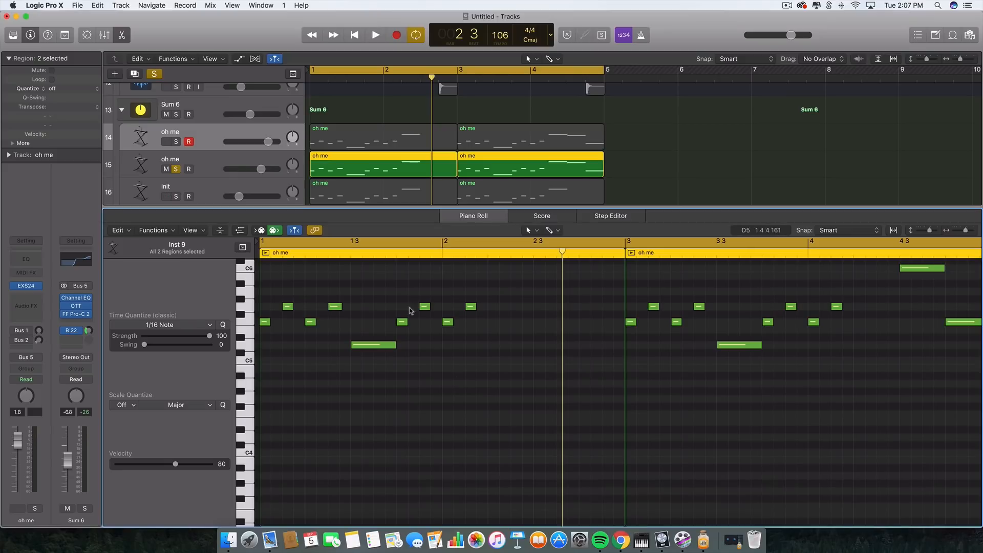
{"action": "left_click", "coordinate": [213, 164]}
{"action": "left_click", "coordinate": [199, 140]}
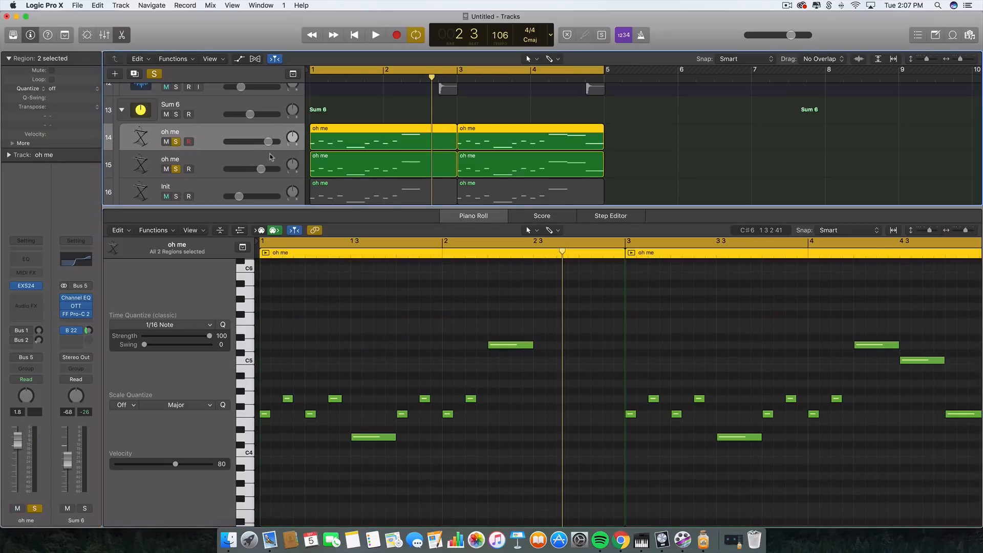
{"action": "left_click_drag", "start_coordinate": [390, 123], "coordinate": [493, 172]}
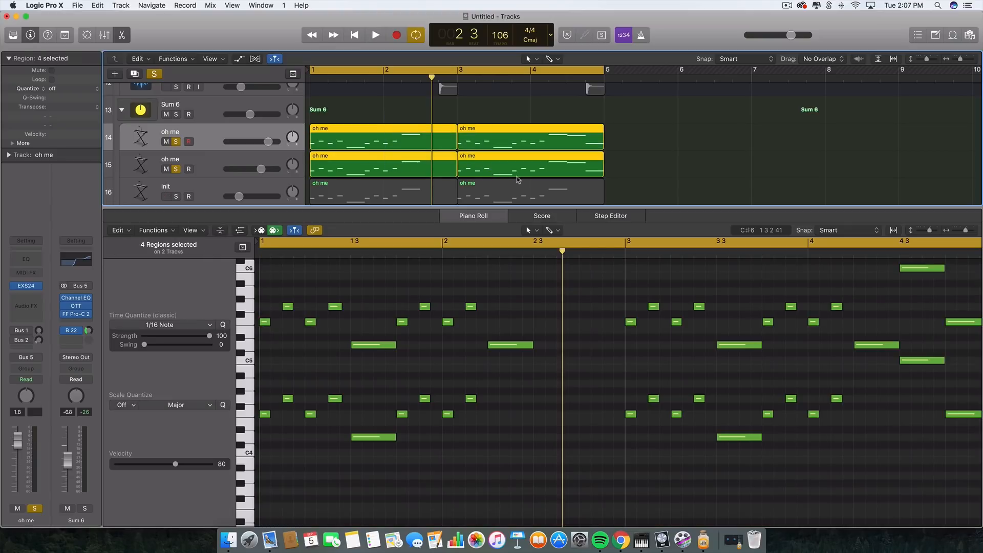
{"action": "key", "text": "space"}
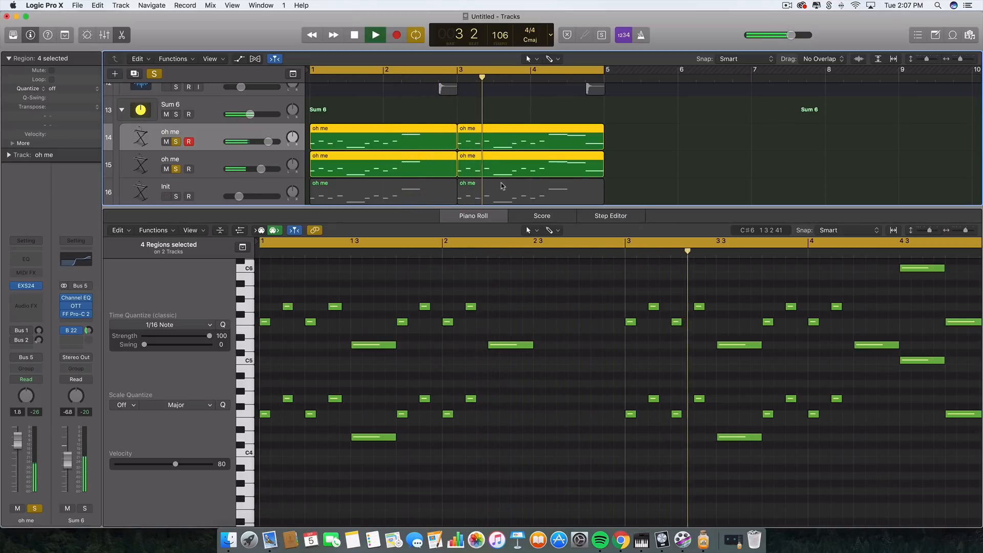
{"action": "scroll", "coordinate": [501, 174], "scroll_direction": "down", "scroll_amount": 2}
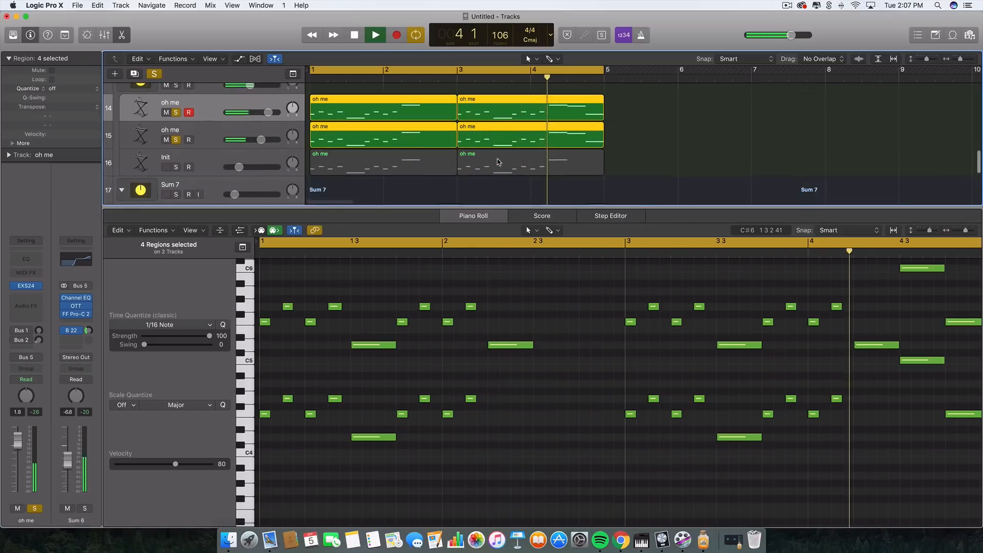
{"action": "key", "text": "space"}
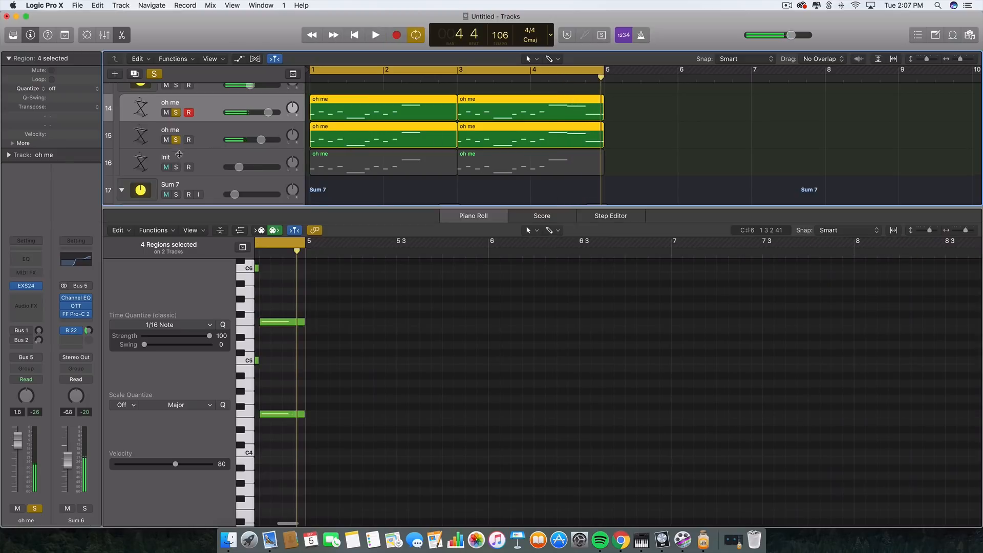
Step: Add the Init track to the solo and play all three Sum 6 melody layers together
{"action": "left_click", "coordinate": [175, 168]}
{"action": "left_click", "coordinate": [209, 155]}
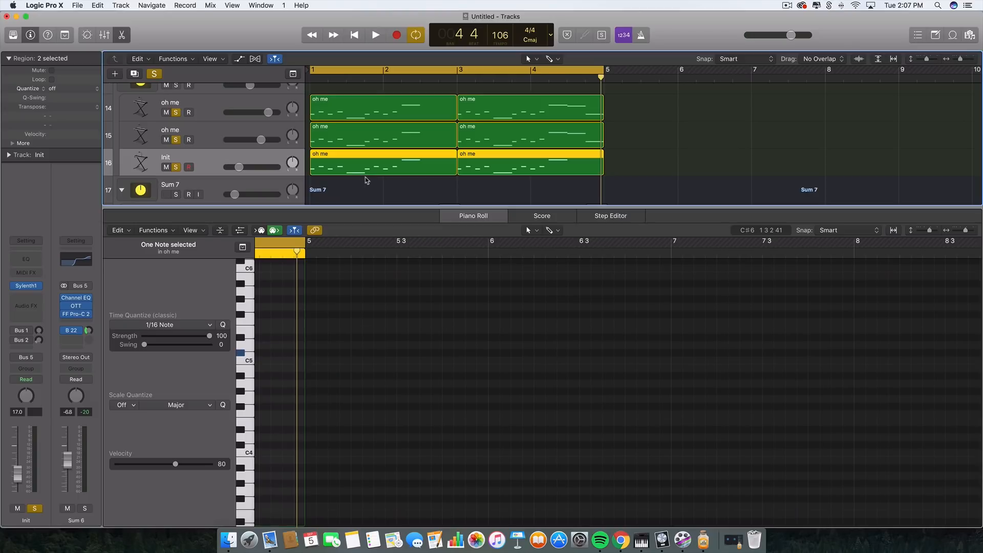
{"action": "key", "text": "space"}
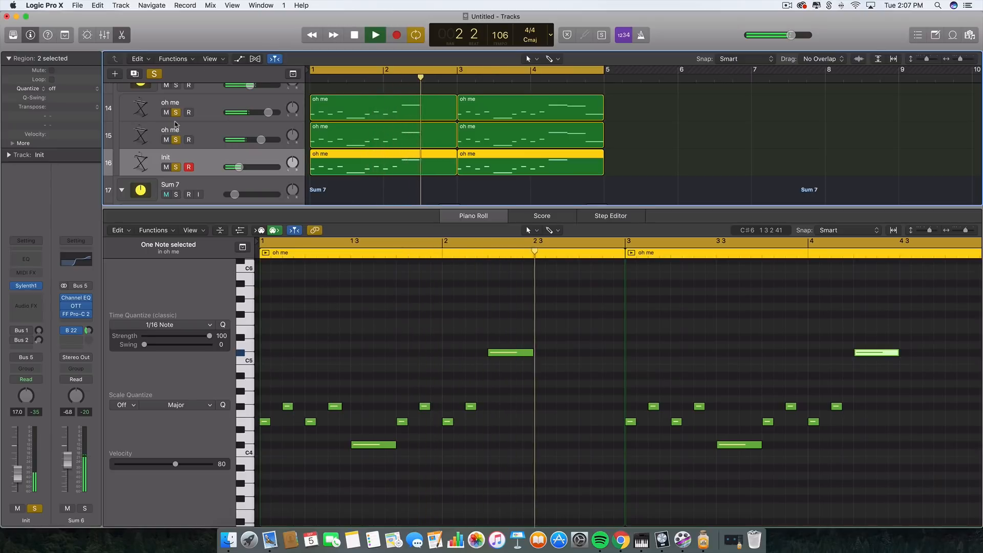
{"action": "key", "text": "space"}
Step: Turn off solo on the Init and both oh me tracks and select the Sum 6 stack
{"action": "left_click", "coordinate": [176, 167]}
{"action": "left_click", "coordinate": [175, 139]}
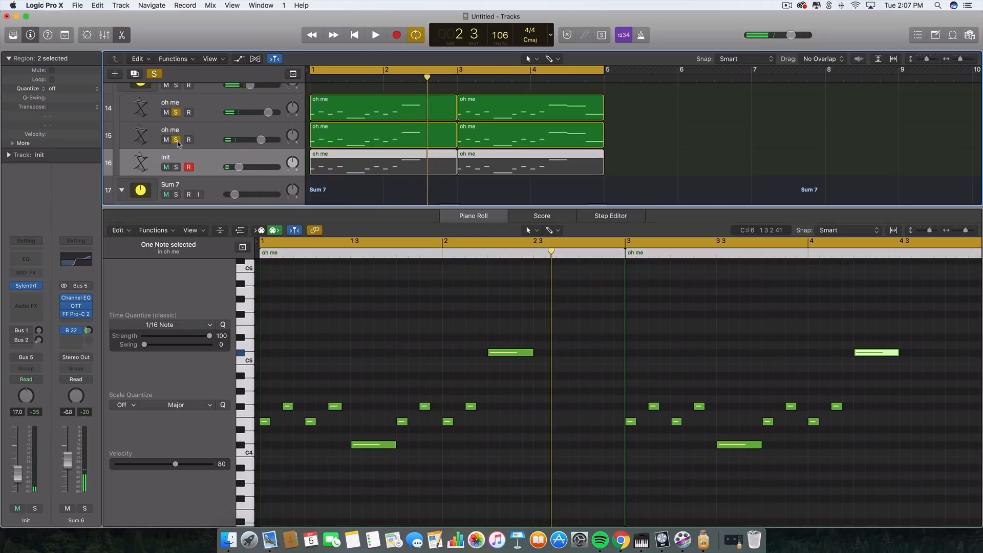
{"action": "left_click", "coordinate": [175, 112]}
{"action": "scroll", "coordinate": [194, 116], "scroll_direction": "up", "scroll_amount": 3}
{"action": "left_click", "coordinate": [220, 117]}
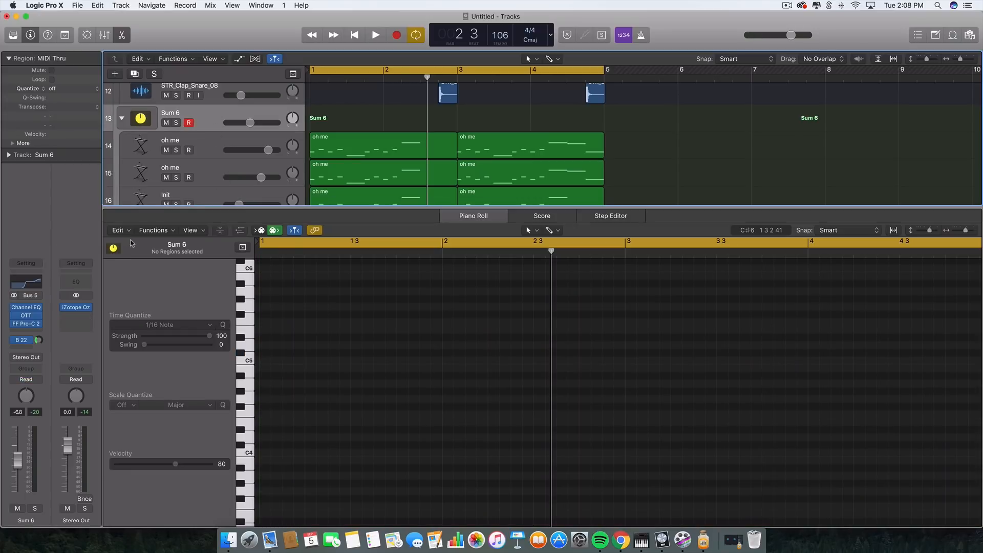
Step: Enlarge the track area and view the Space Designer reverb on the Bus 22 aux fed by Sum 6
{"action": "left_click_drag", "start_coordinate": [346, 206], "coordinate": [323, 396]}
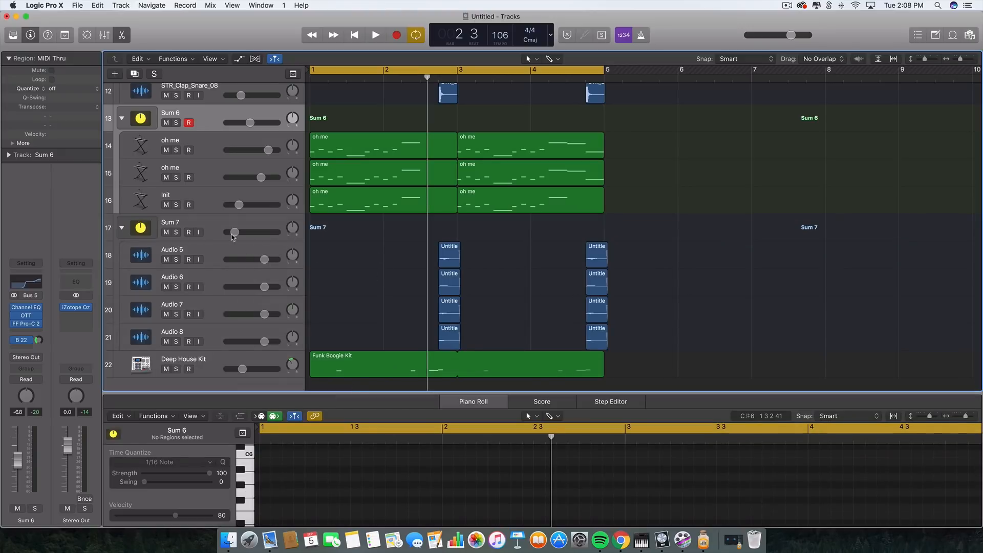
{"action": "left_click", "coordinate": [24, 339]}
{"action": "left_click", "coordinate": [80, 309]}
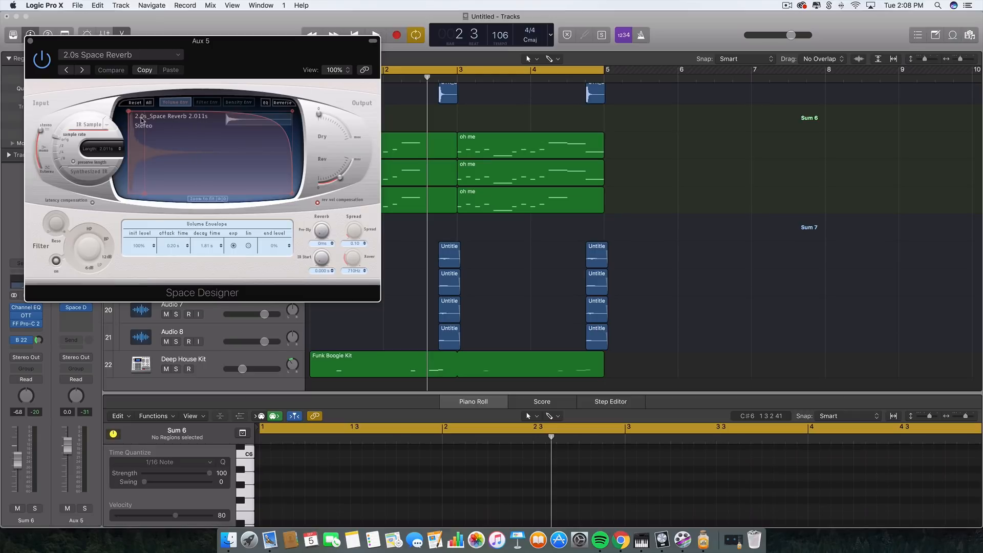
{"action": "left_click", "coordinate": [30, 40]}
Step: Solo the Sum 6 stack, play it briefly with its reverb send, and turn its solo off
{"action": "scroll", "coordinate": [252, 130], "scroll_direction": "up", "scroll_amount": 2}
{"action": "left_click", "coordinate": [176, 154]}
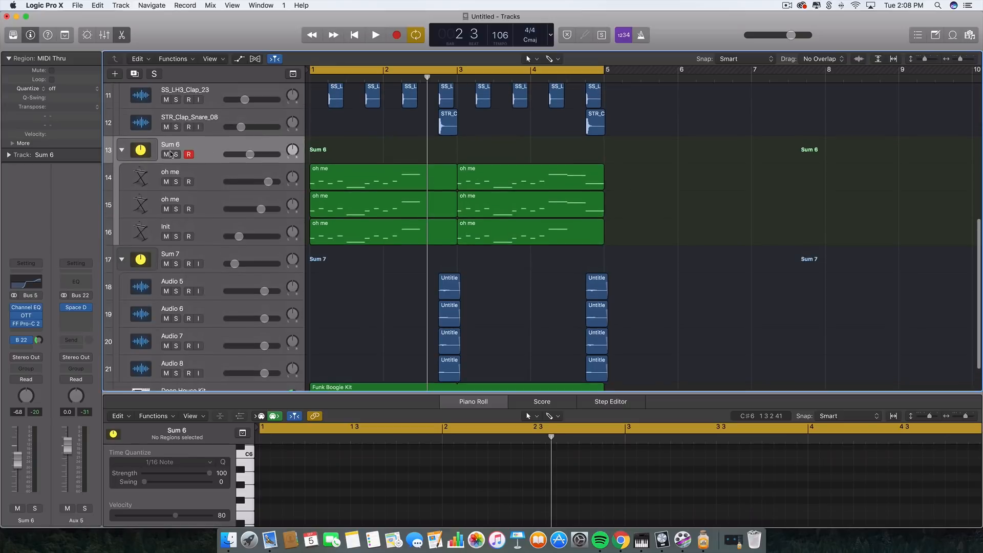
{"action": "key", "text": "space"}
{"action": "left_click", "coordinate": [176, 154]}
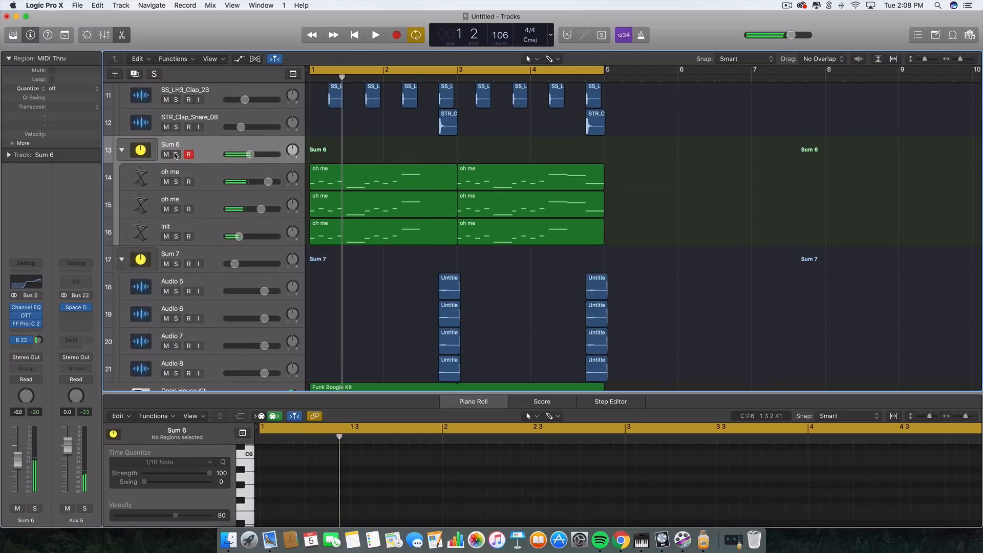
Step: Play Sum 4 soloed, view the Space Designer reverb on its Bus 22 send, and release the solo
{"action": "scroll", "coordinate": [204, 148], "scroll_direction": "up", "scroll_amount": 5}
{"action": "left_click", "coordinate": [204, 148]}
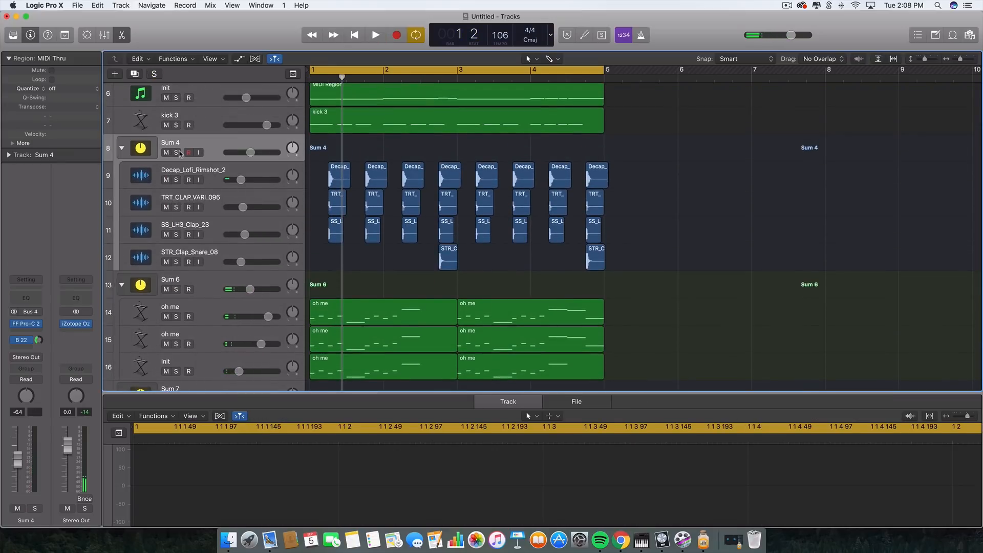
{"action": "left_click", "coordinate": [176, 152]}
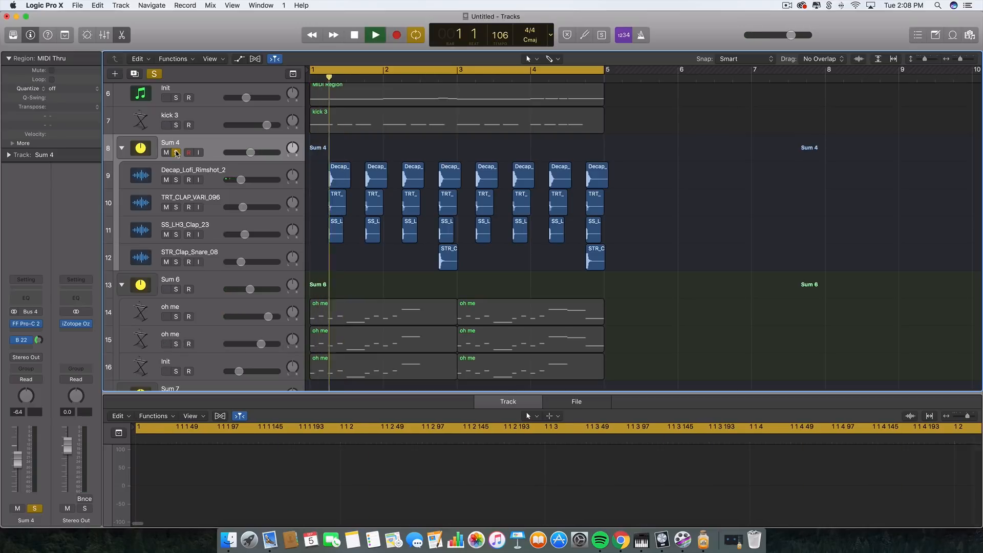
{"action": "left_click", "coordinate": [22, 343]}
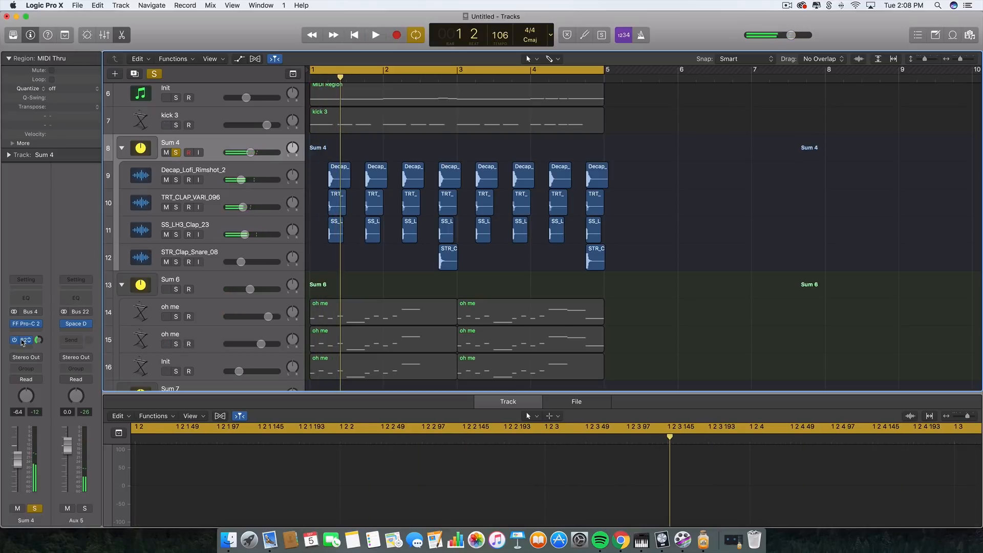
{"action": "left_click", "coordinate": [80, 324]}
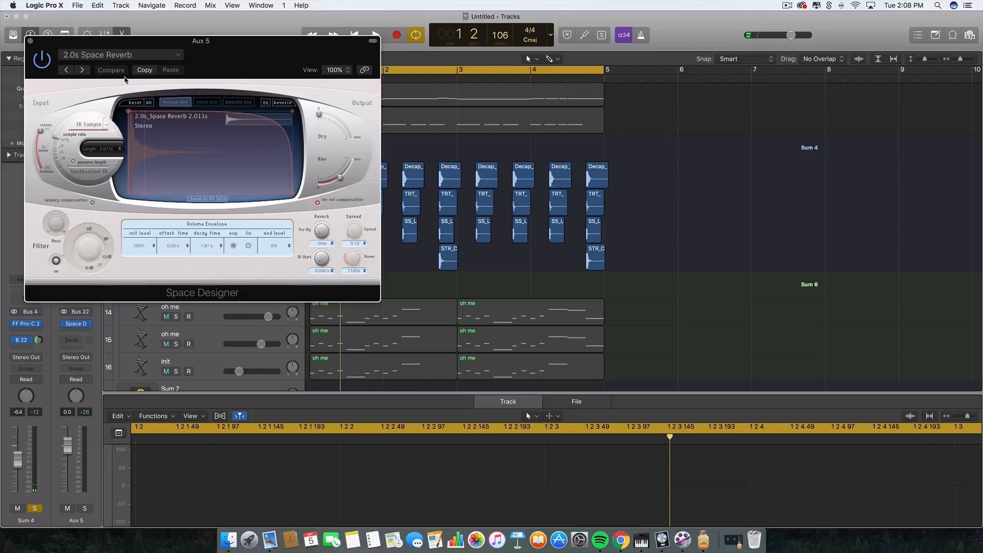
{"action": "left_click", "coordinate": [30, 40]}
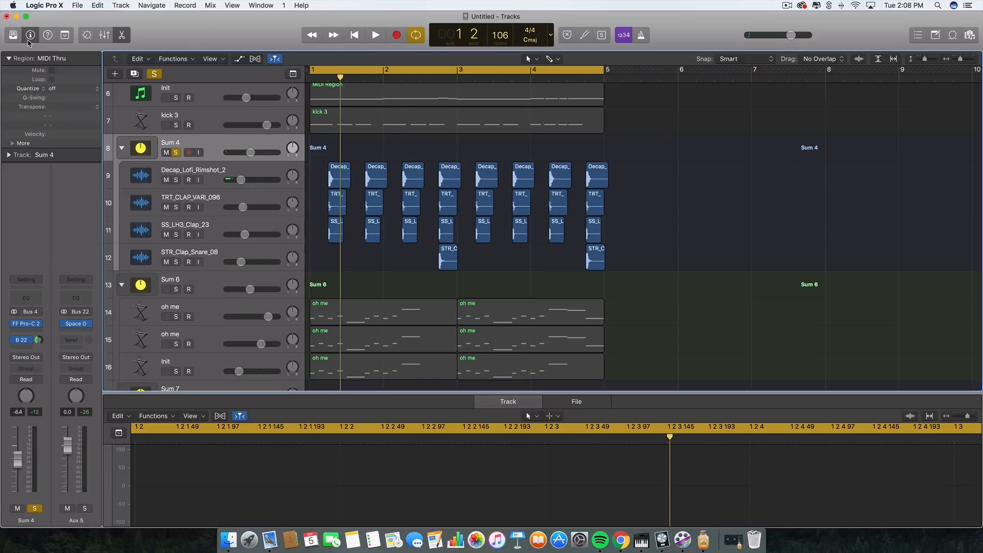
{"action": "left_click", "coordinate": [176, 152]}
Step: Select the Sum 3 stack and bring up the aux channel behind its Bus 22 send
{"action": "scroll", "coordinate": [196, 113], "scroll_direction": "up", "scroll_amount": 5}
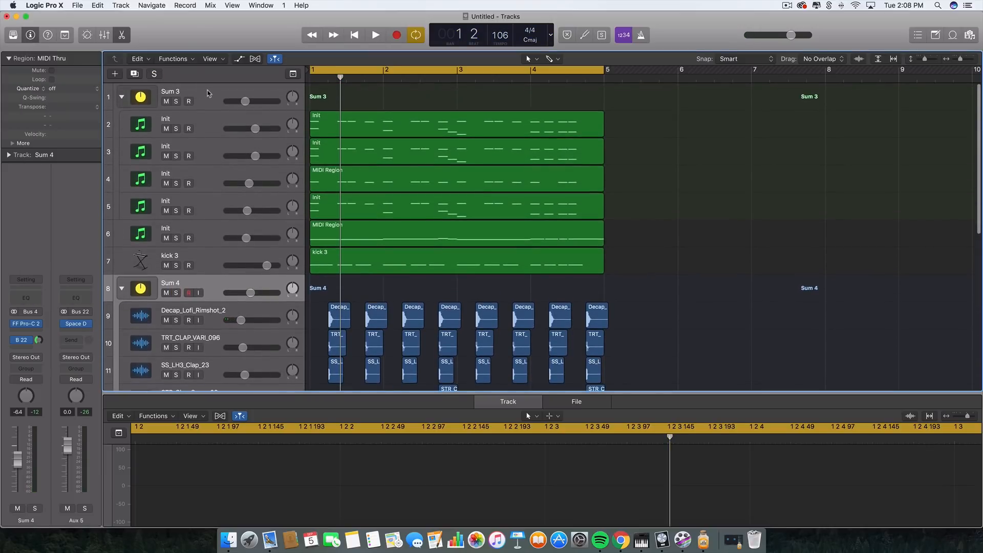
{"action": "left_click", "coordinate": [208, 92]}
{"action": "left_click", "coordinate": [26, 342]}
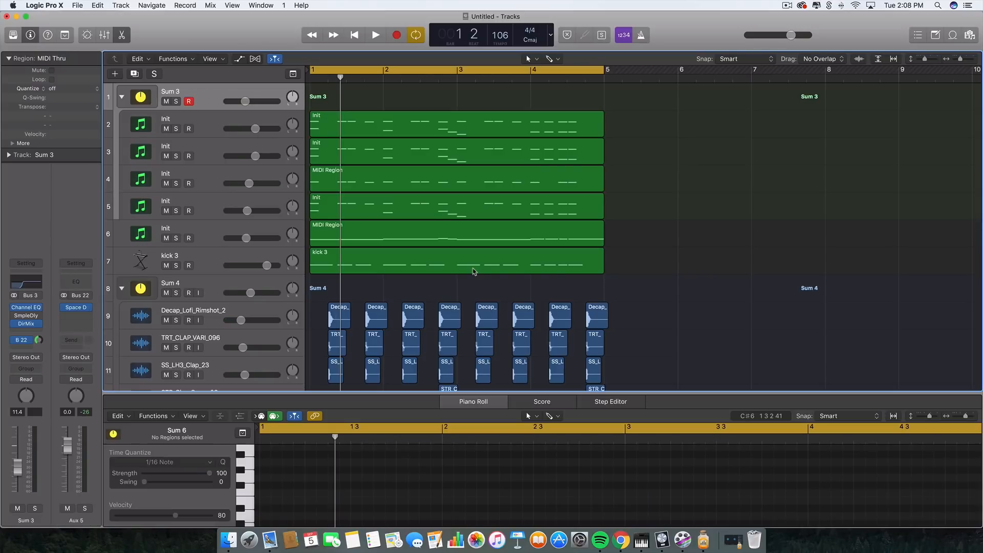
Step: Set the cycle range from bar 2 beat 3 to bar 5 and select the first four audio regions in Sum 7
{"action": "scroll", "coordinate": [473, 272], "scroll_direction": "down", "scroll_amount": 10}
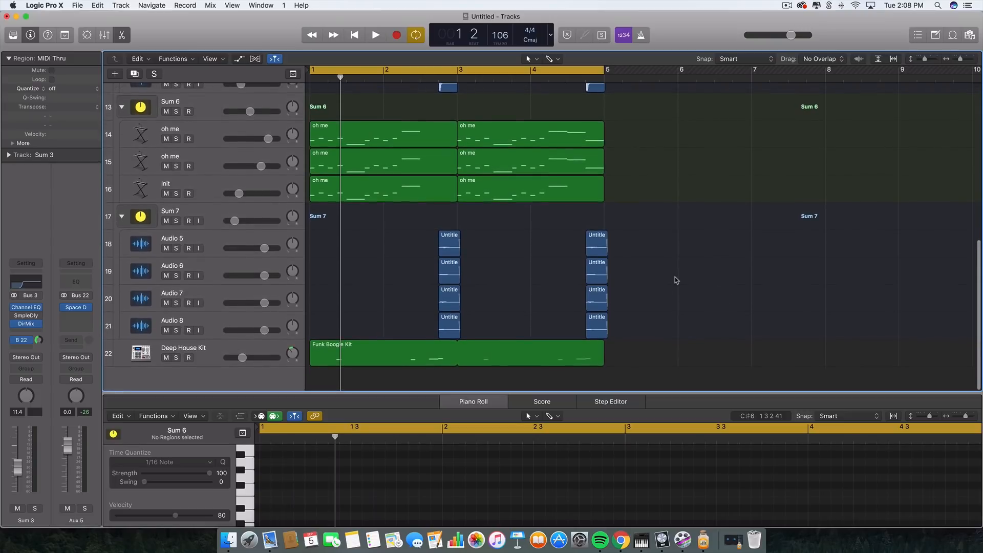
{"action": "scroll", "coordinate": [461, 171], "scroll_direction": "up", "scroll_amount": 2}
{"action": "scroll", "coordinate": [461, 171], "scroll_direction": "down", "scroll_amount": 3}
{"action": "left_click_drag", "start_coordinate": [434, 70], "coordinate": [603, 72]}
{"action": "left_click_drag", "start_coordinate": [480, 331], "coordinate": [413, 236]}
{"action": "scroll", "coordinate": [412, 239], "scroll_direction": "up", "scroll_amount": 2}
{"action": "scroll", "coordinate": [412, 239], "scroll_direction": "down", "scroll_amount": 2}
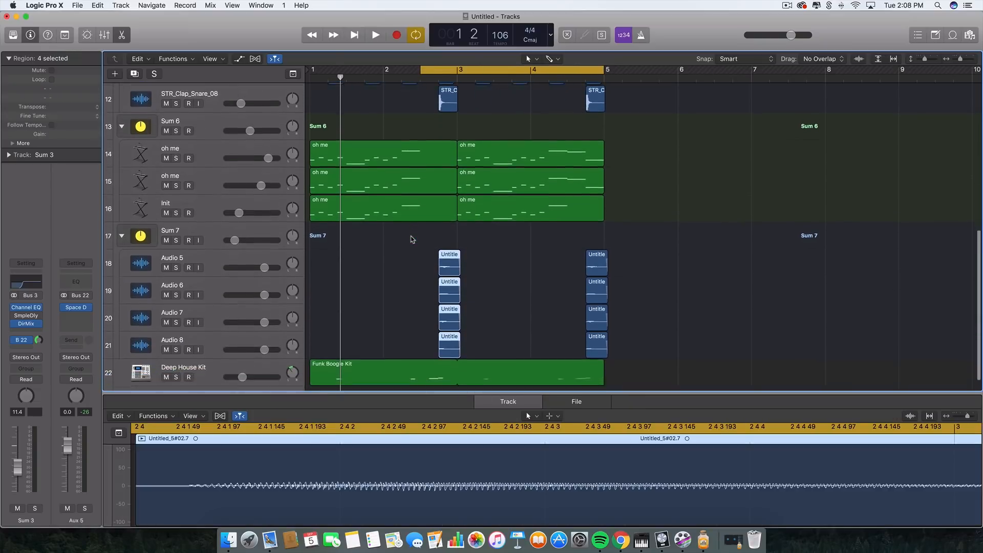
Step: Play the cycled section, solo Sum 7 to hear its audio layers alone, and release the solo
{"action": "key", "text": "space"}
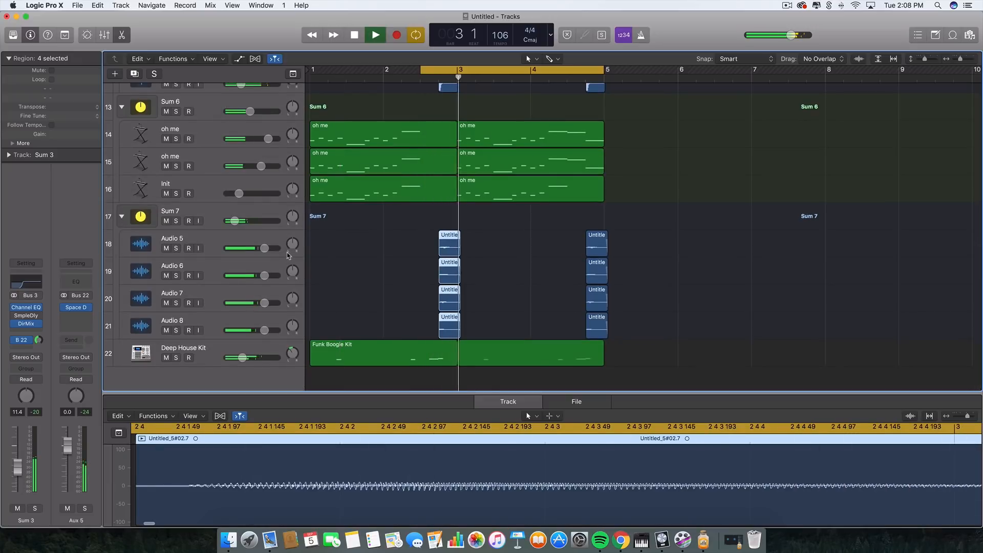
{"action": "left_click", "coordinate": [176, 221]}
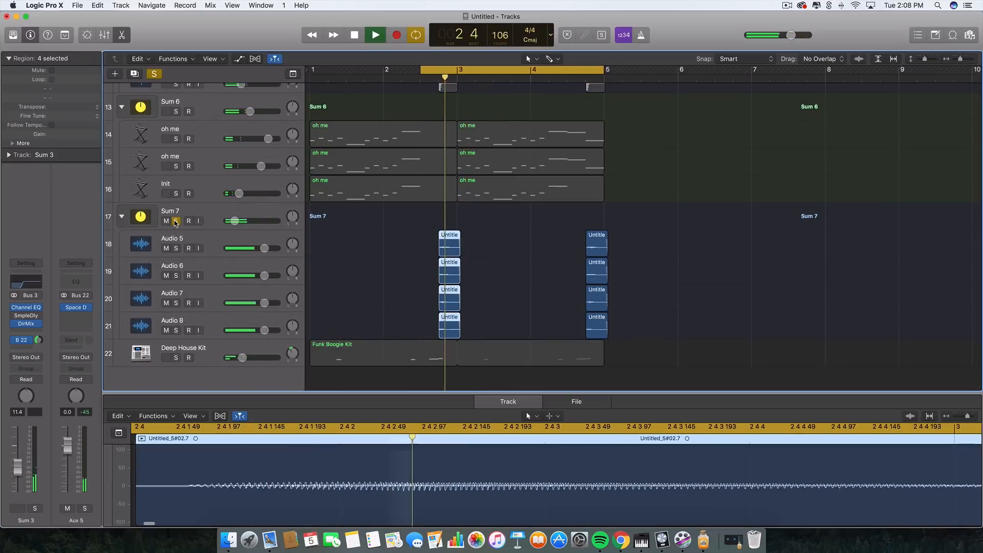
{"action": "key", "text": "space"}
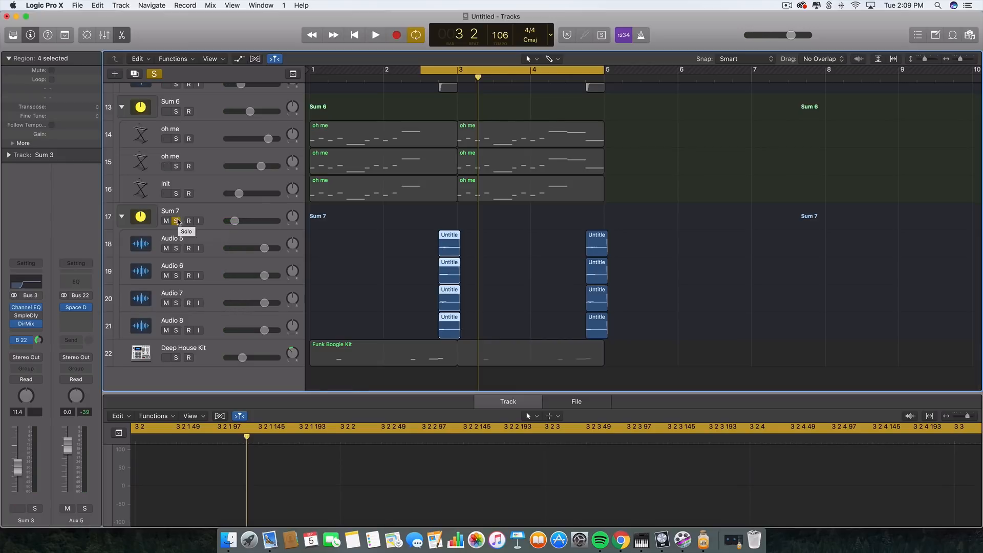
{"action": "left_click", "coordinate": [176, 221]}
Step: Select all eight audio regions in Sum 7 and move the cycle start to bar 2
{"action": "scroll", "coordinate": [430, 183], "scroll_direction": "up", "scroll_amount": 5}
{"action": "scroll", "coordinate": [430, 183], "scroll_direction": "down", "scroll_amount": 3}
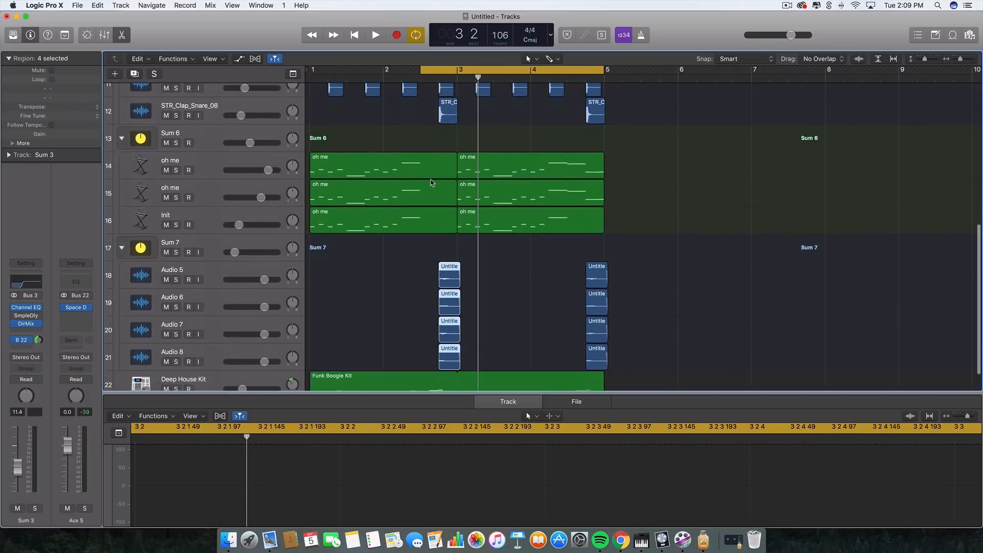
{"action": "left_click_drag", "start_coordinate": [419, 268], "coordinate": [612, 372]}
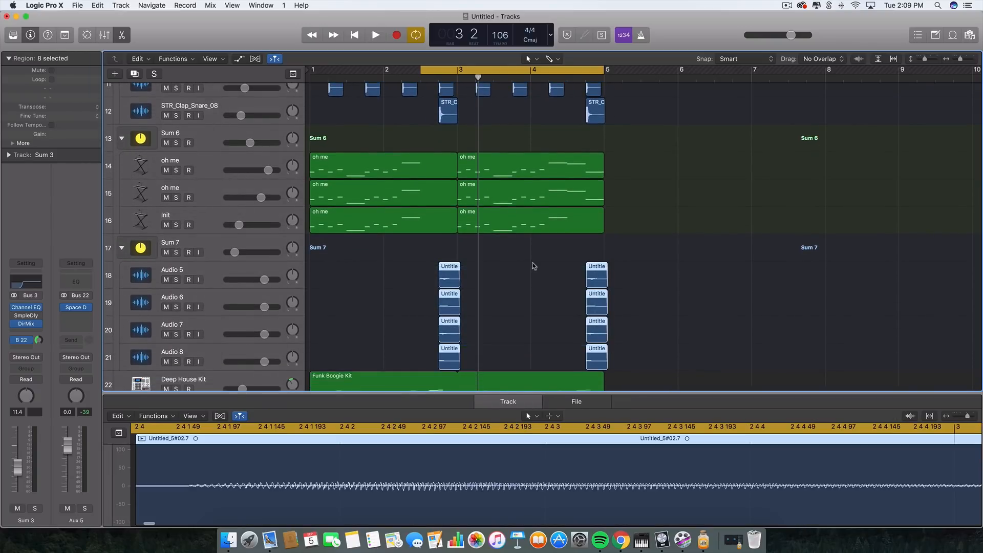
{"action": "scroll", "coordinate": [498, 237], "scroll_direction": "up", "scroll_amount": 2}
{"action": "scroll", "coordinate": [498, 237], "scroll_direction": "up", "scroll_amount": 1}
{"action": "left_click_drag", "start_coordinate": [416, 68], "coordinate": [384, 67]}
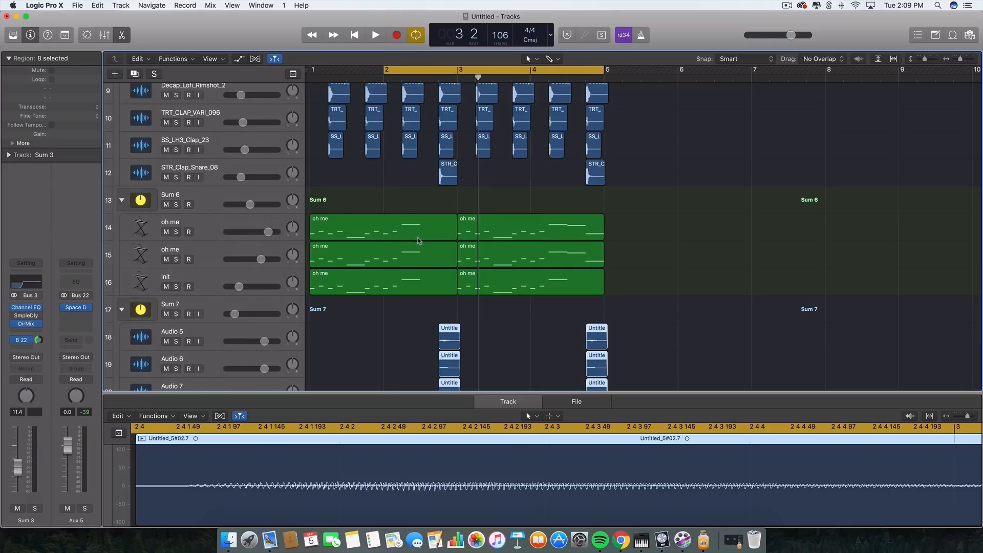
Step: Play the full mix from bar 2 and turn off cycling to let playback run past bar 5
{"action": "key", "text": "space"}
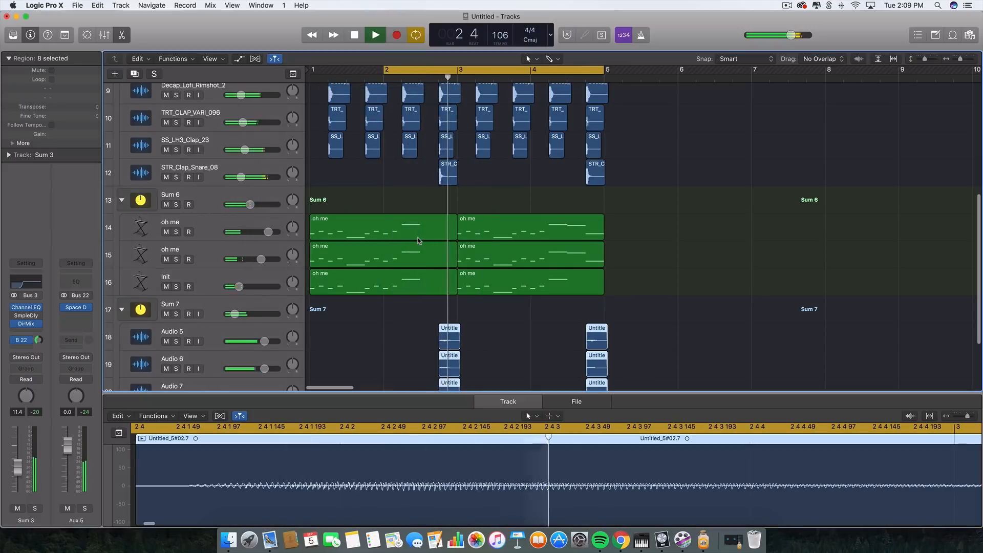
{"action": "scroll", "coordinate": [479, 164], "scroll_direction": "down", "scroll_amount": 5}
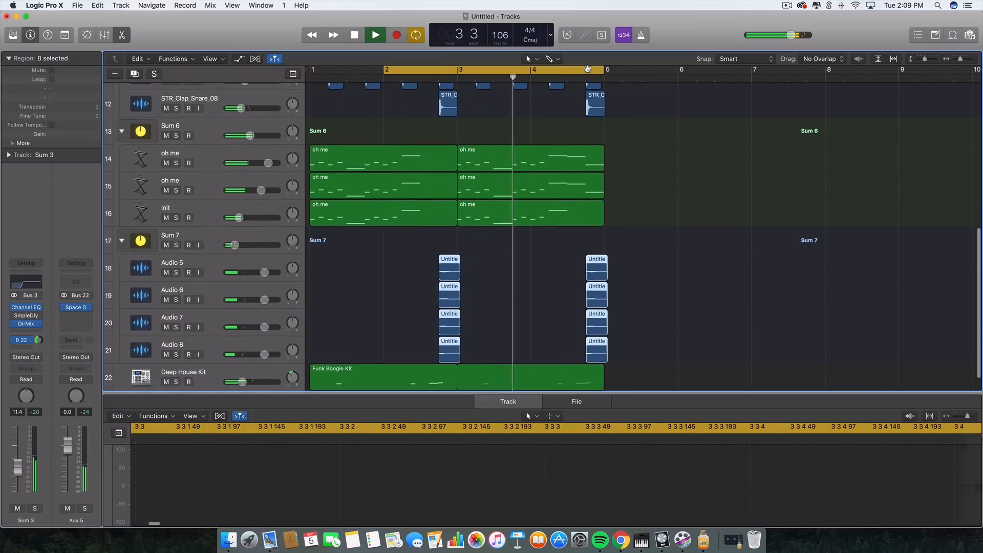
{"action": "key", "text": "c"}
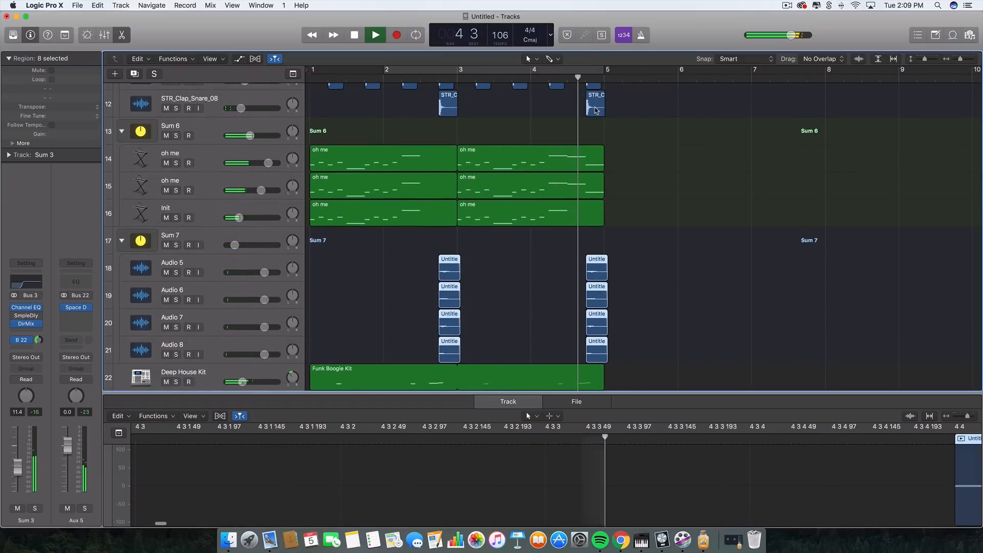
{"action": "key", "text": "space"}
{"action": "scroll", "coordinate": [610, 263], "scroll_direction": "down", "scroll_amount": 2}
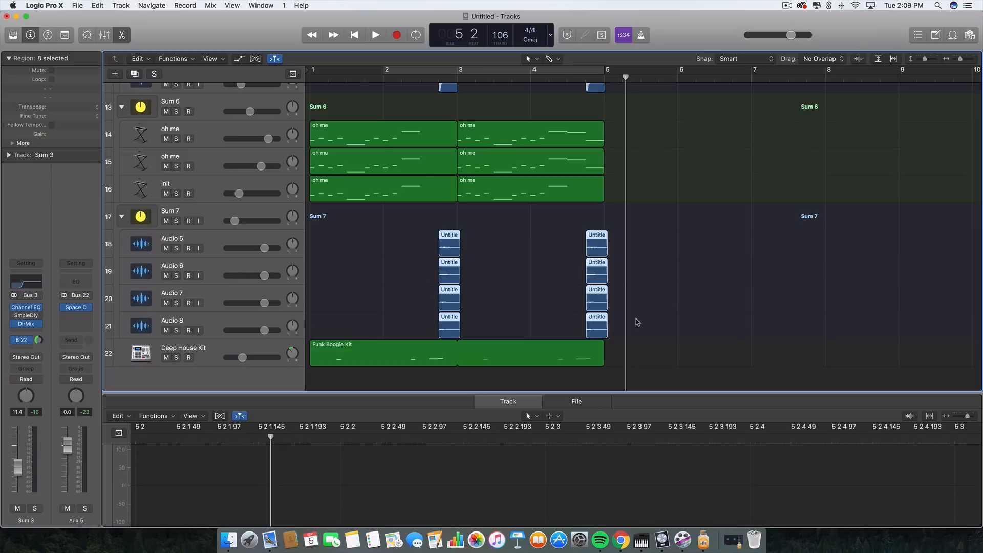
Step: Turn cycling back on for bars 2 to 5 and select all eight Sum 7 regions again
{"action": "scroll", "coordinate": [636, 322], "scroll_direction": "down", "scroll_amount": 1}
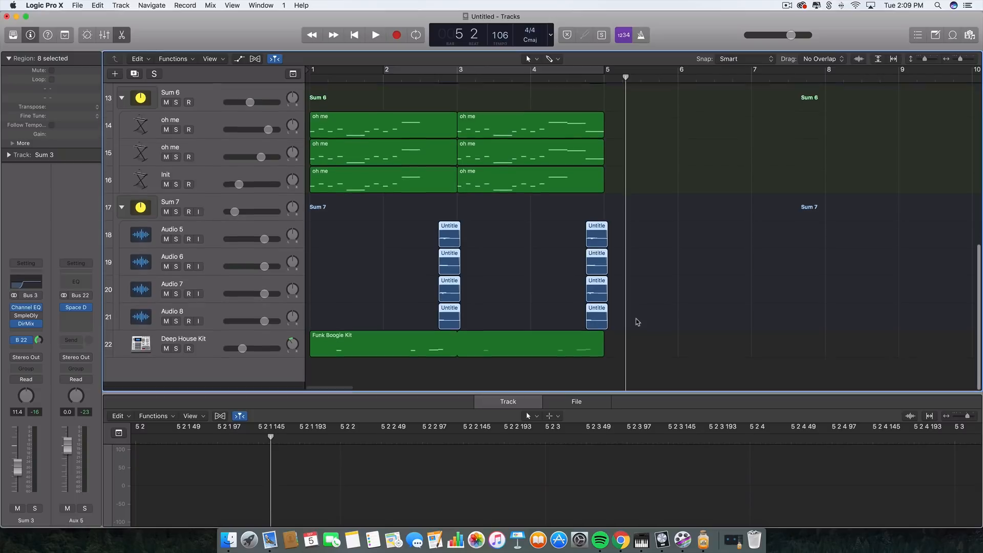
{"action": "scroll", "coordinate": [636, 322], "scroll_direction": "up", "scroll_amount": 1}
{"action": "left_click_drag", "start_coordinate": [384, 72], "coordinate": [595, 72]}
{"action": "left_click_drag", "start_coordinate": [367, 238], "coordinate": [665, 328]}
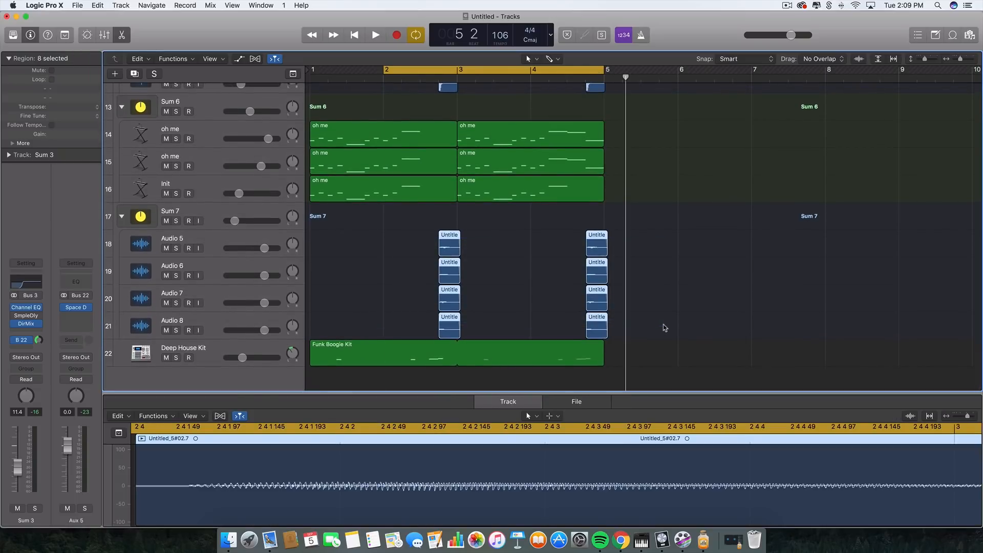
Step: Extend the cycle start back to bar 1 and deselect the Sum 7 audio regions
{"action": "left_click_drag", "start_coordinate": [383, 70], "coordinate": [311, 70]}
{"action": "scroll", "coordinate": [366, 265], "scroll_direction": "down", "scroll_amount": 1}
{"action": "scroll", "coordinate": [365, 265], "scroll_direction": "up", "scroll_amount": 1}
{"action": "left_click", "coordinate": [365, 265]}
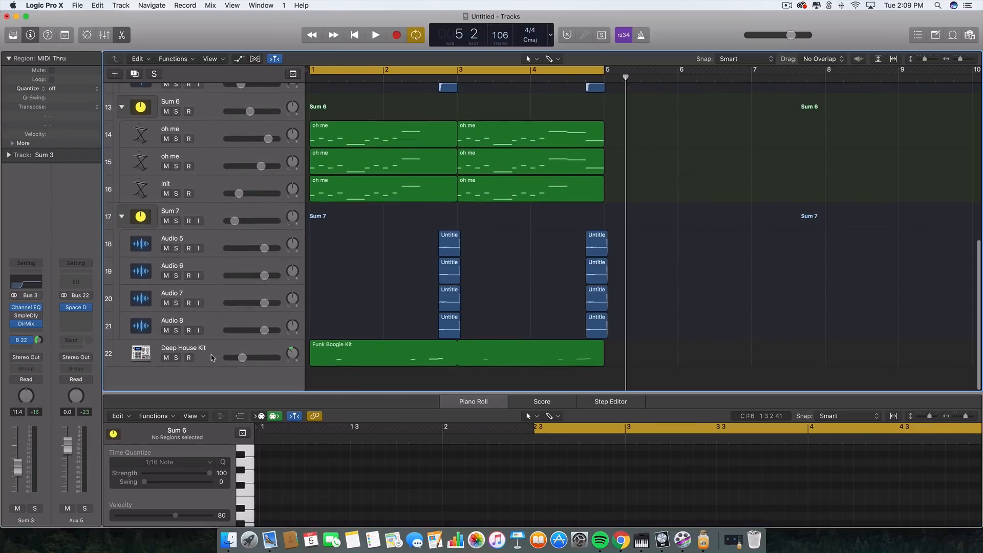
Step: Select the Funk Boogie Kit region on the Deep House Kit track to show its notes
{"action": "left_click", "coordinate": [354, 359]}
{"action": "left_click", "coordinate": [357, 369]}
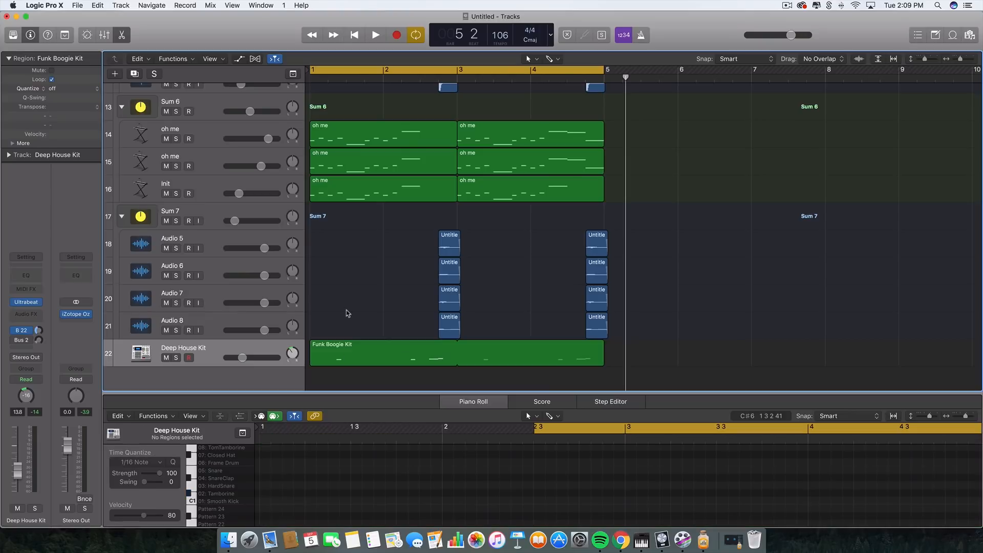
{"action": "left_click_drag", "start_coordinate": [342, 287], "coordinate": [389, 355]}
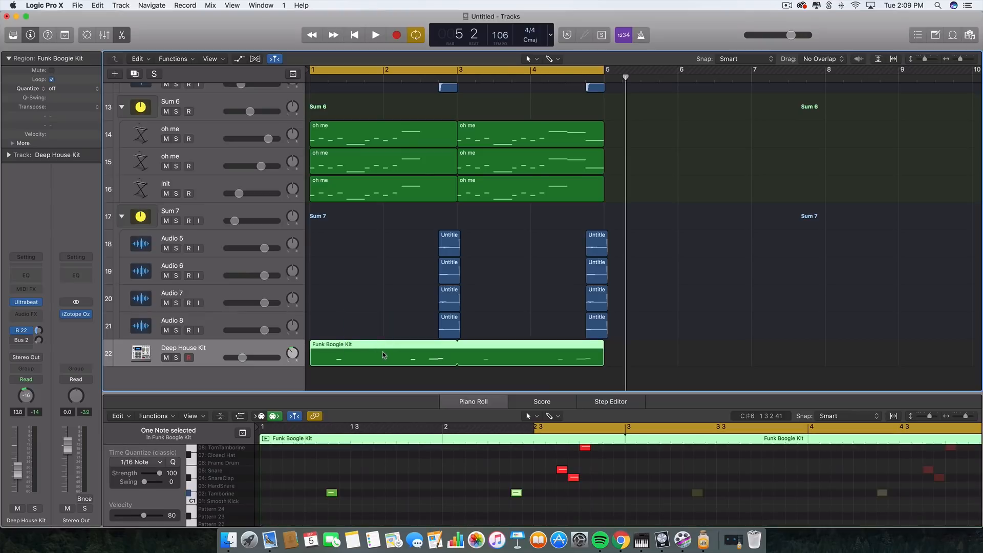
{"action": "left_click", "coordinate": [366, 330]}
{"action": "left_click_drag", "start_coordinate": [352, 325], "coordinate": [383, 355]}
Step: Solo the Deep House Kit track and play the cycled section to hear its percussion alone
{"action": "left_click", "coordinate": [176, 358]}
{"action": "key", "text": "space"}
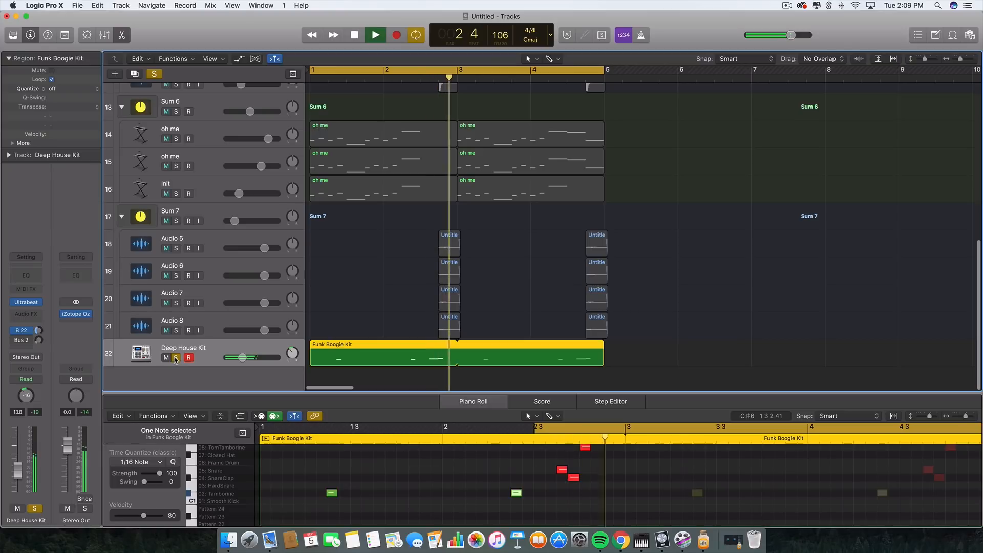
{"action": "left_click_drag", "start_coordinate": [387, 310], "coordinate": [409, 353]}
Step: Release the Deep House Kit solo, play the percussion within the full mix, and stop playback
{"action": "left_click", "coordinate": [176, 357]}
{"action": "key", "text": "space"}
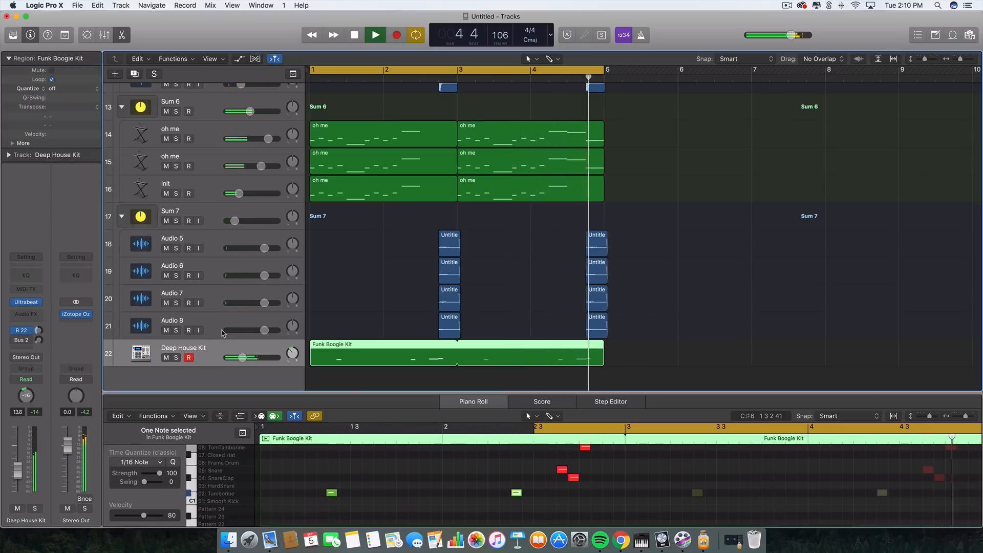
{"action": "key", "text": "space"}
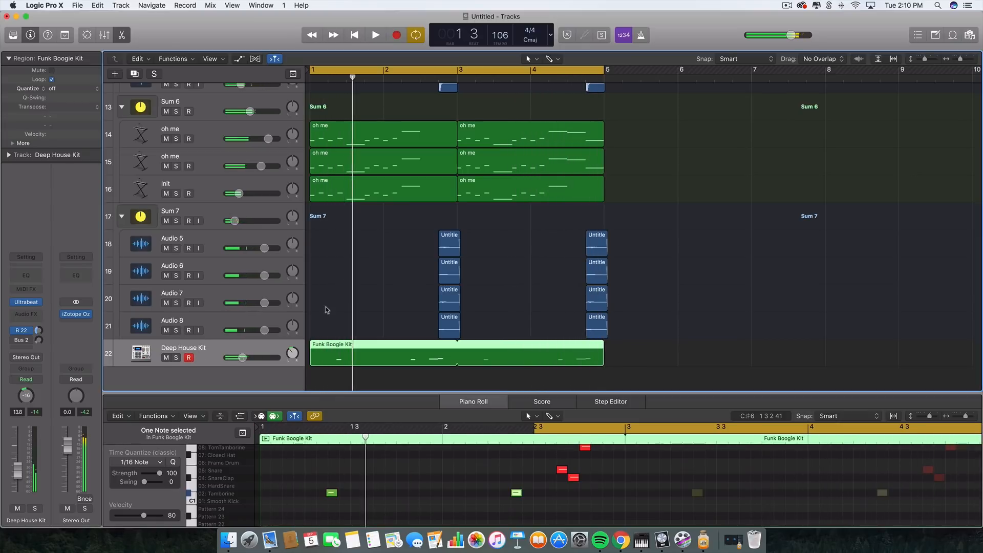
Step: Clear the region selection and collapse the Piano Roll editor to give the arrangement the full window height
{"action": "scroll", "coordinate": [465, 260], "scroll_direction": "up", "scroll_amount": 10}
{"action": "scroll", "coordinate": [465, 260], "scroll_direction": "down", "scroll_amount": 1}
{"action": "left_click", "coordinate": [617, 310]}
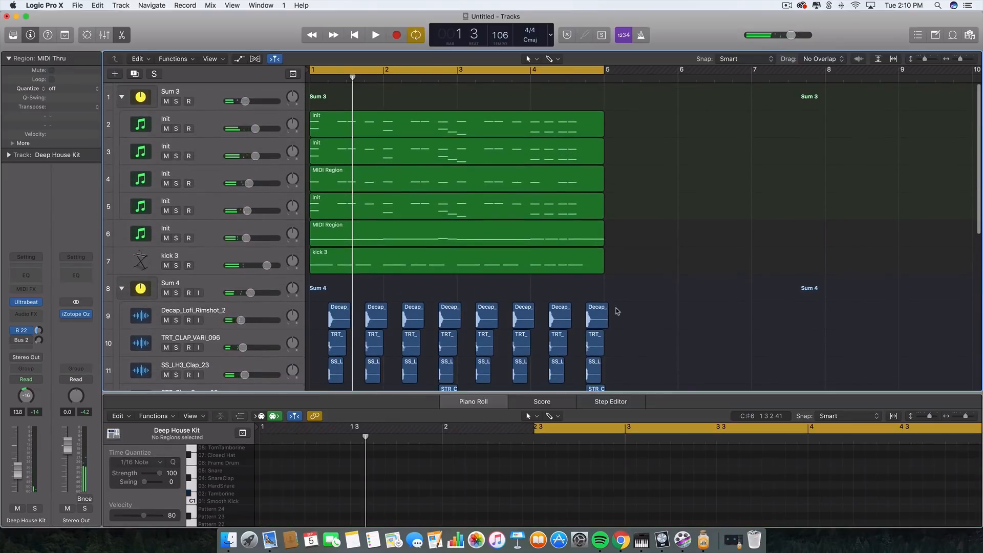
{"action": "left_click_drag", "start_coordinate": [681, 392], "coordinate": [684, 530]}
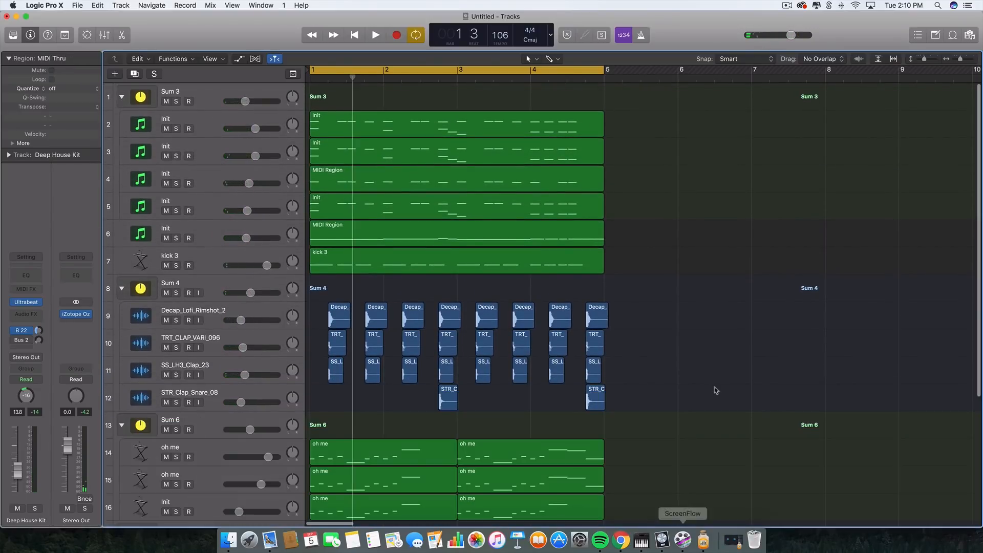
{"action": "scroll", "coordinate": [717, 378], "scroll_direction": "down", "scroll_amount": 9}
{"action": "scroll", "coordinate": [720, 378], "scroll_direction": "down", "scroll_amount": 1}
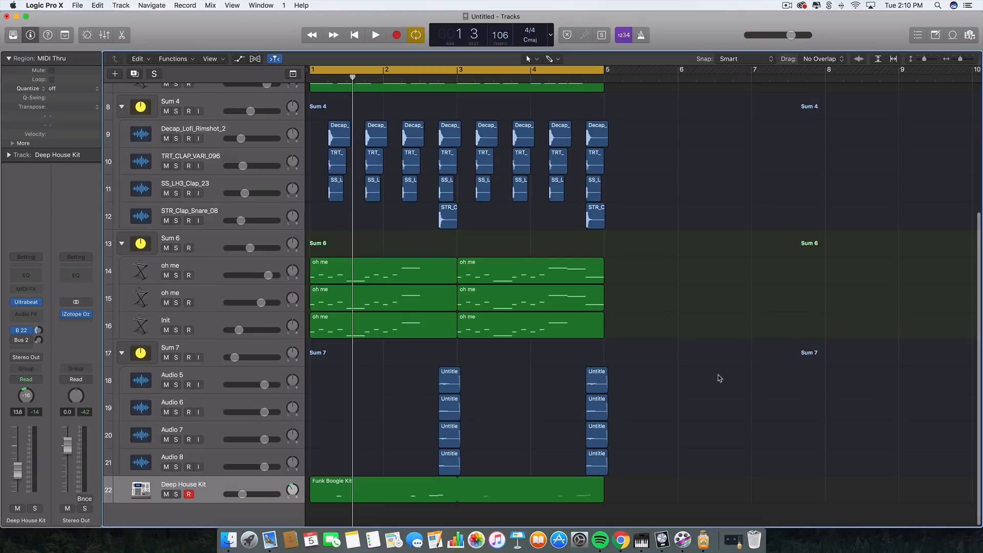
{"action": "scroll", "coordinate": [720, 378], "scroll_direction": "up", "scroll_amount": 10}
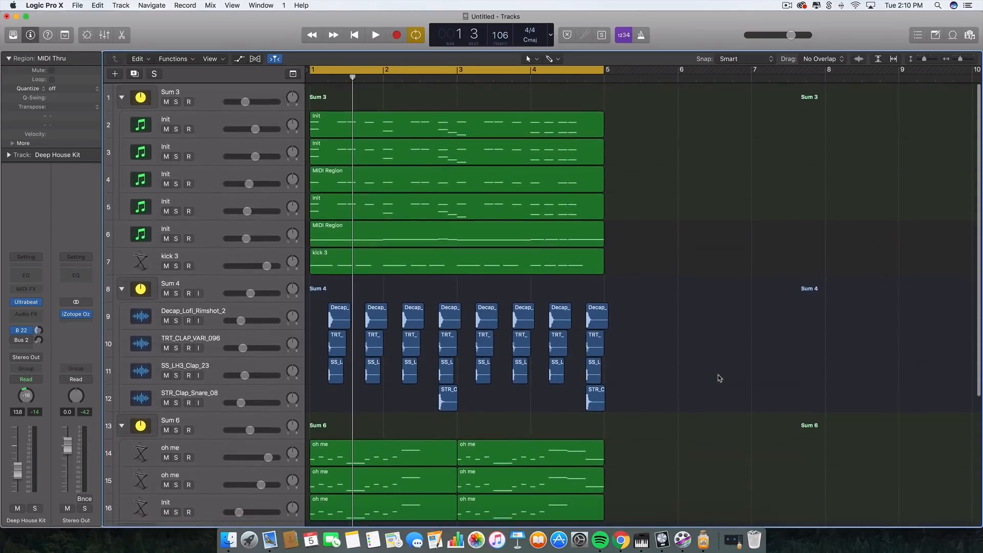
{"action": "scroll", "coordinate": [720, 378], "scroll_direction": "down", "scroll_amount": 10}
{"action": "scroll", "coordinate": [720, 378], "scroll_direction": "down", "scroll_amount": 1}
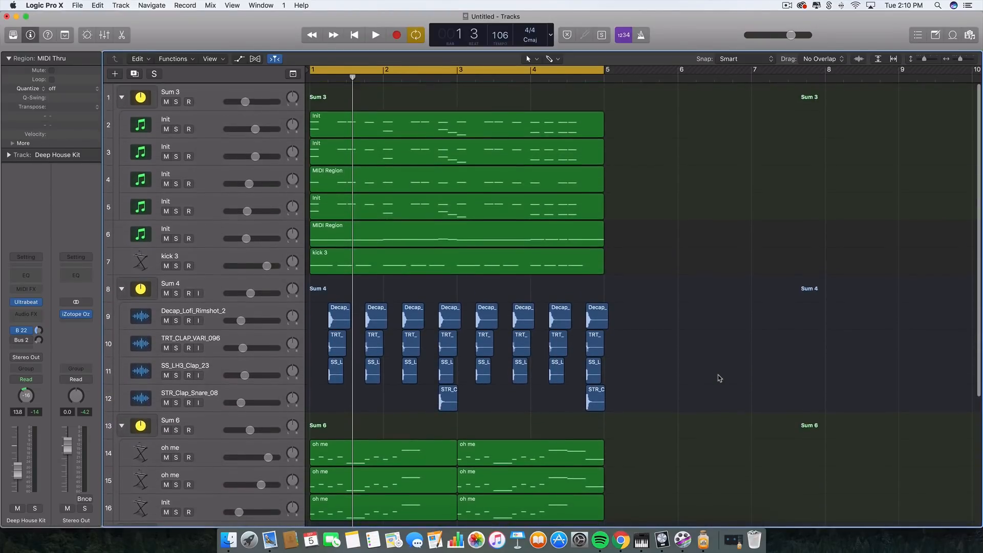